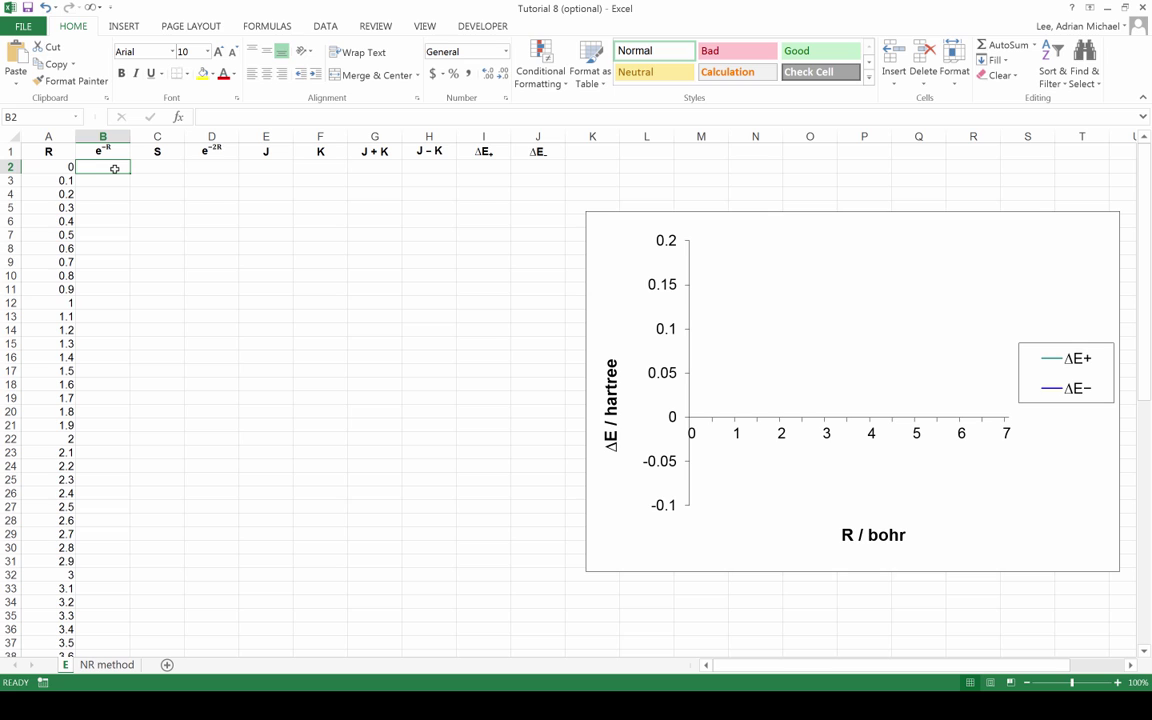
- Enter the e^-R formula =EXP(-A3) in cell B3, the row where R is 0.1
{"action": "type", "text": "="}
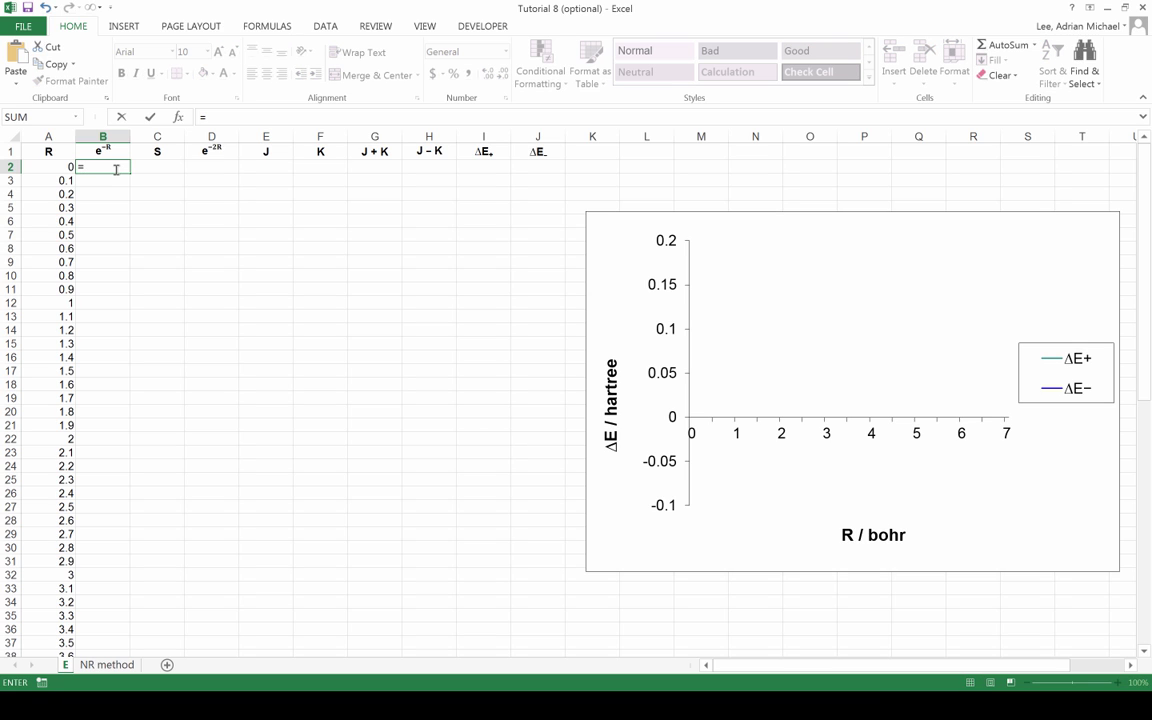
{"action": "key", "text": "BackSpace"}
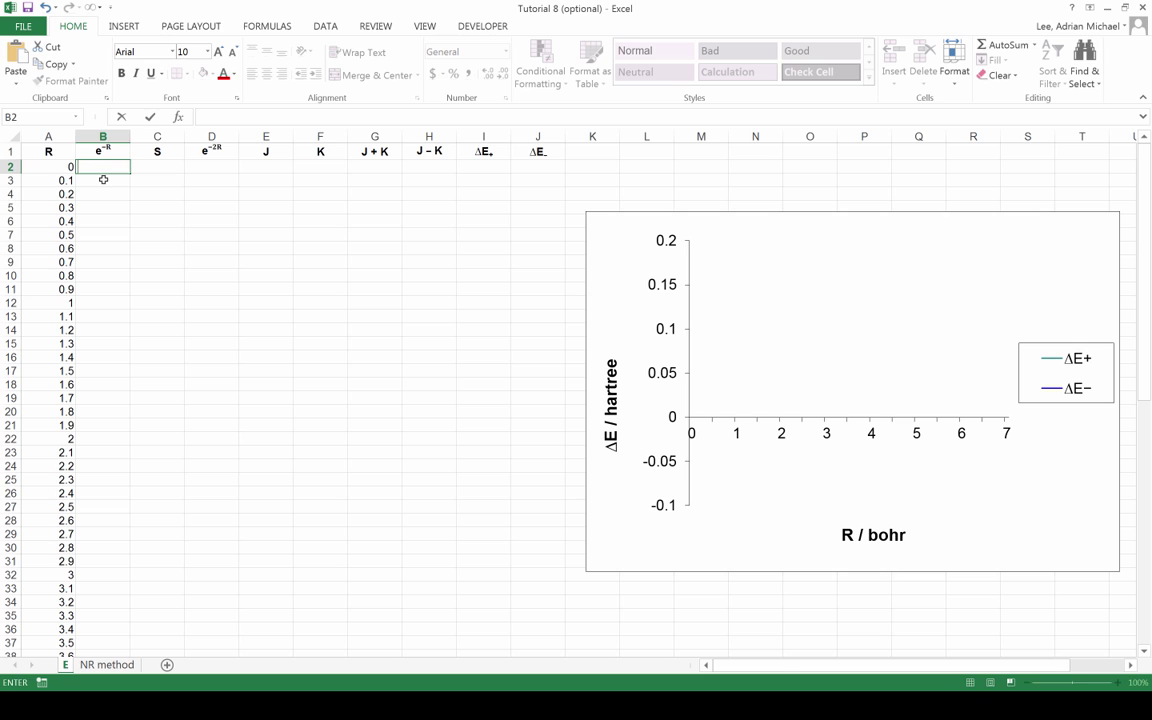
{"action": "left_click", "coordinate": [103, 179]}
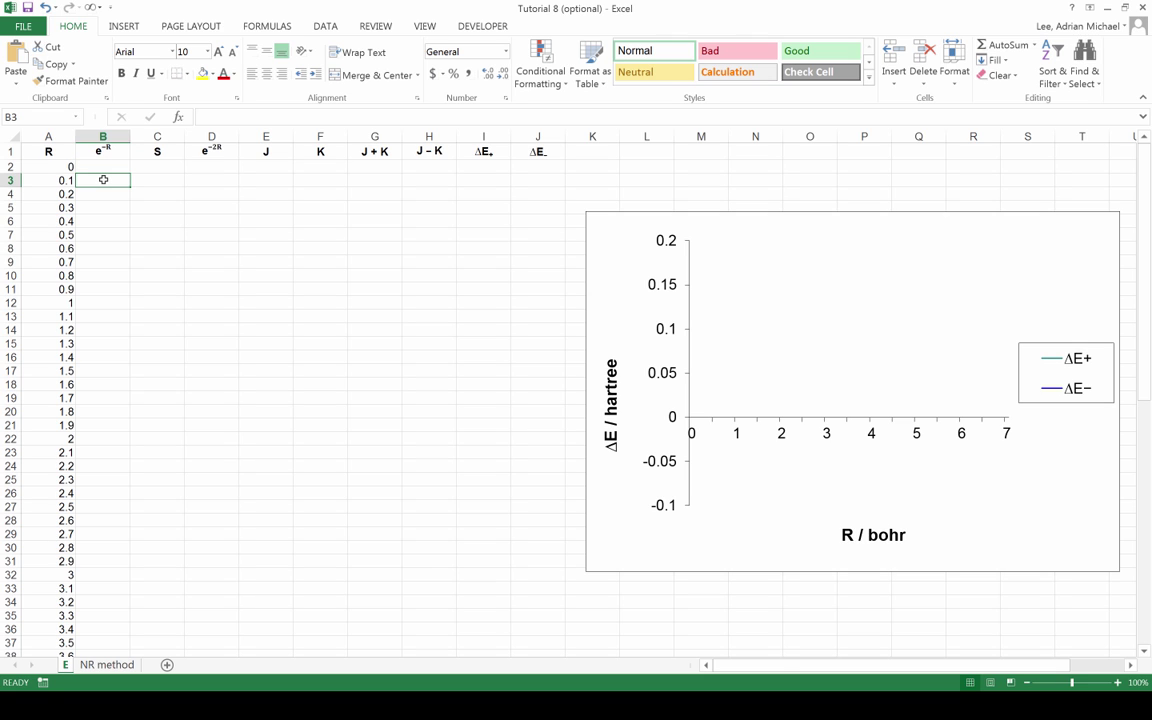
{"action": "type", "text": "="}
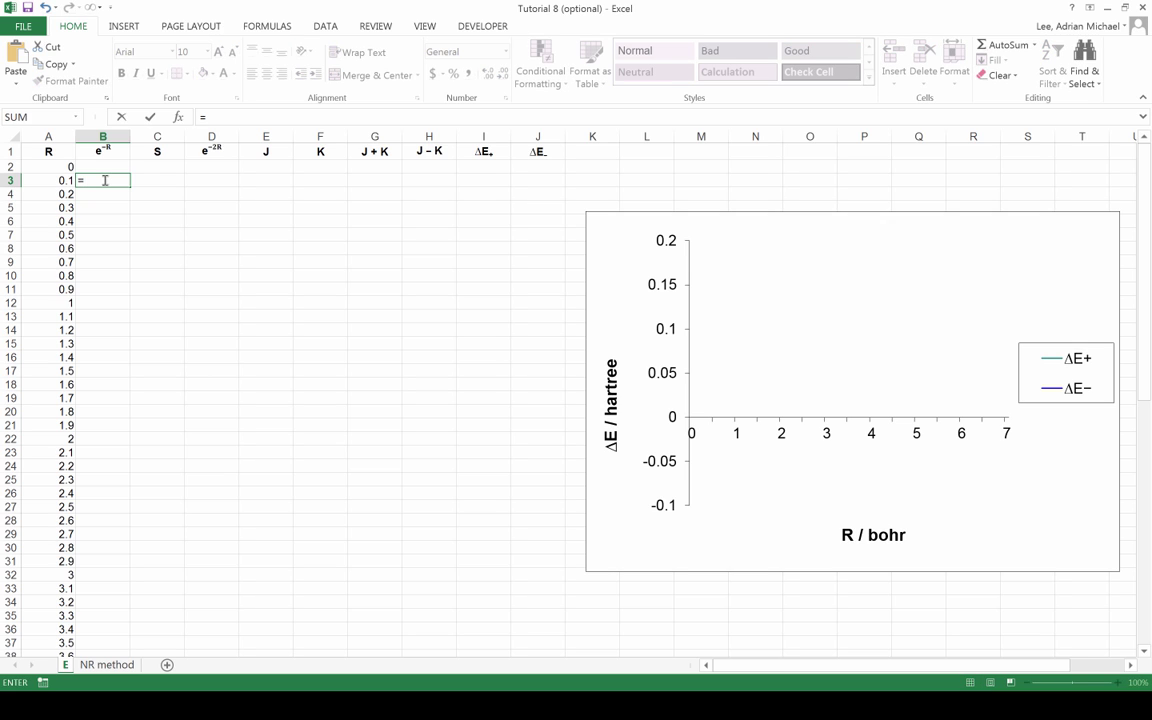
{"action": "type", "text": "exp("}
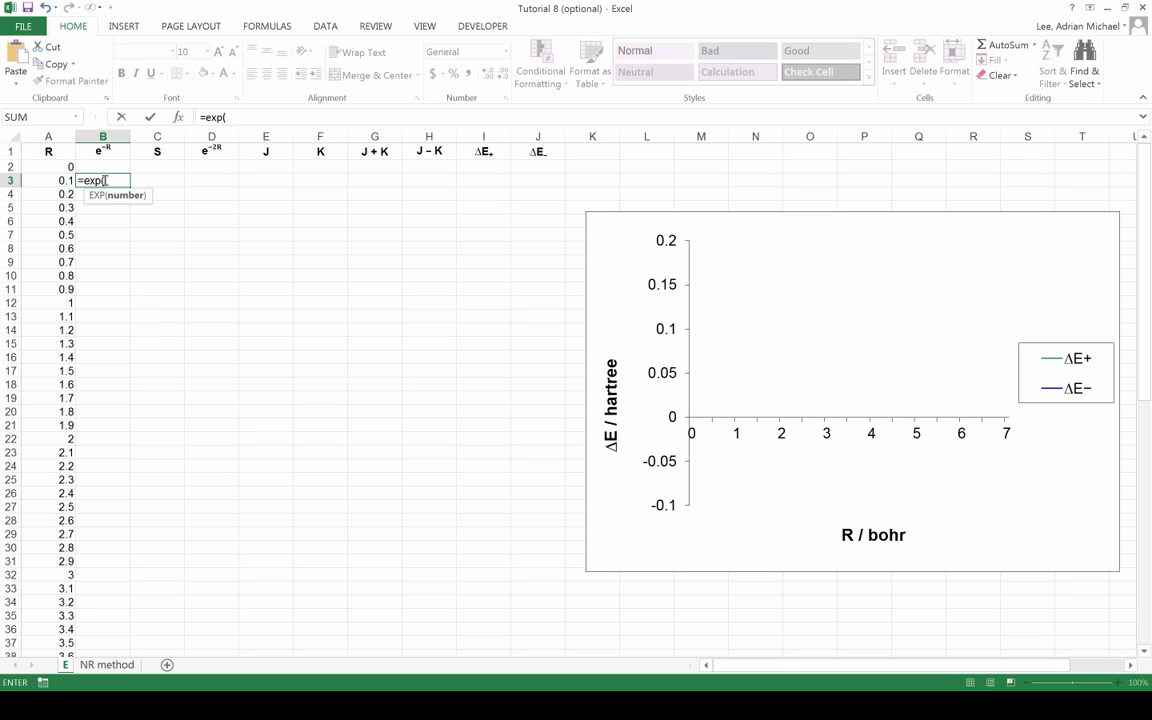
{"action": "type", "text": "-"}
{"action": "left_click", "coordinate": [64, 180]}
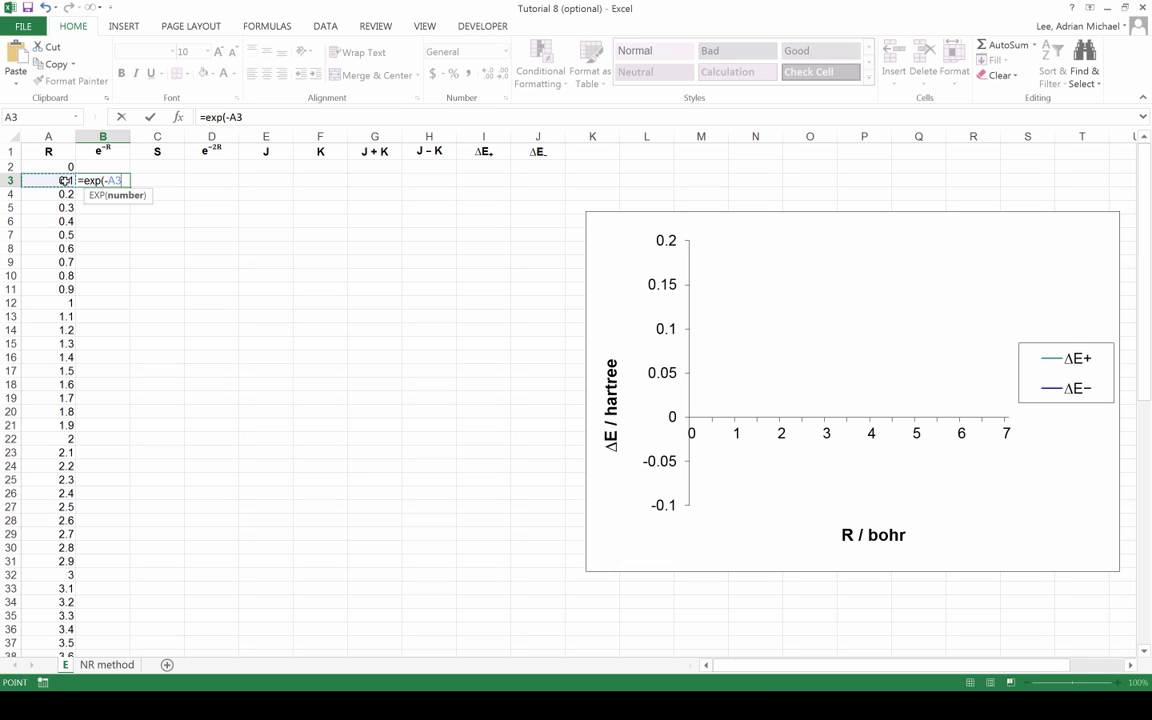
{"action": "type", "text": ")"}
{"action": "key", "text": "Tab"}
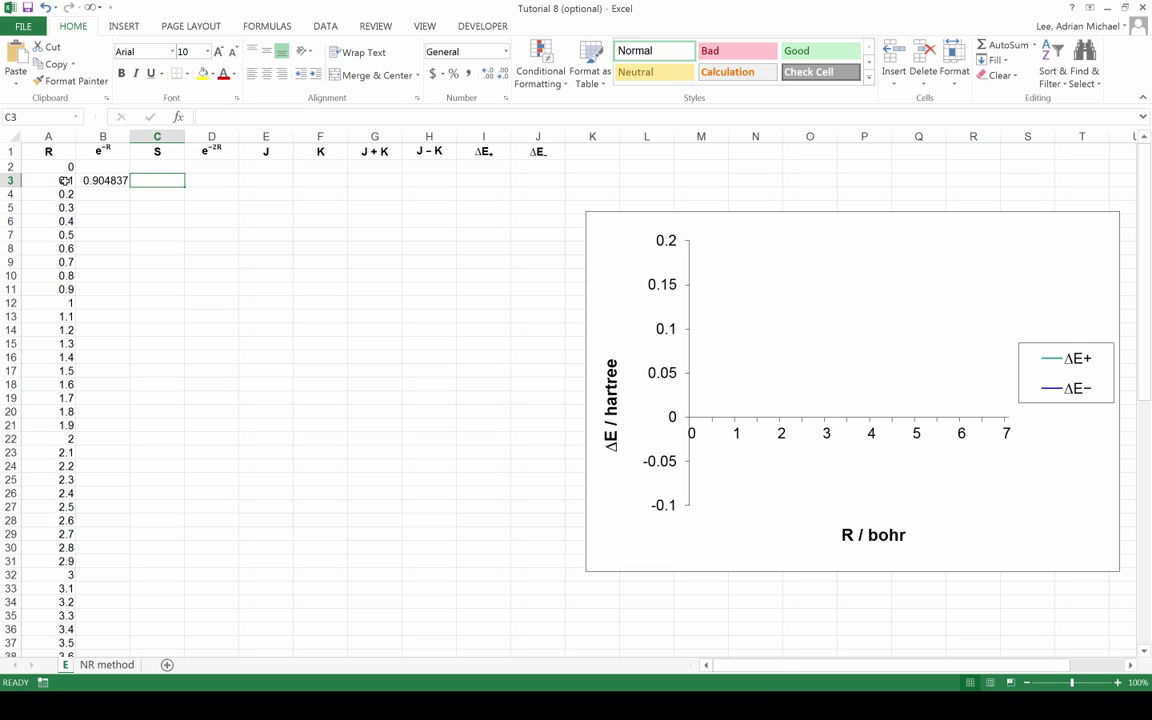
- Enter the overlap integral S formula =B3*(1+A3+A3^2/3) in cell C3
{"action": "type", "text": "="}
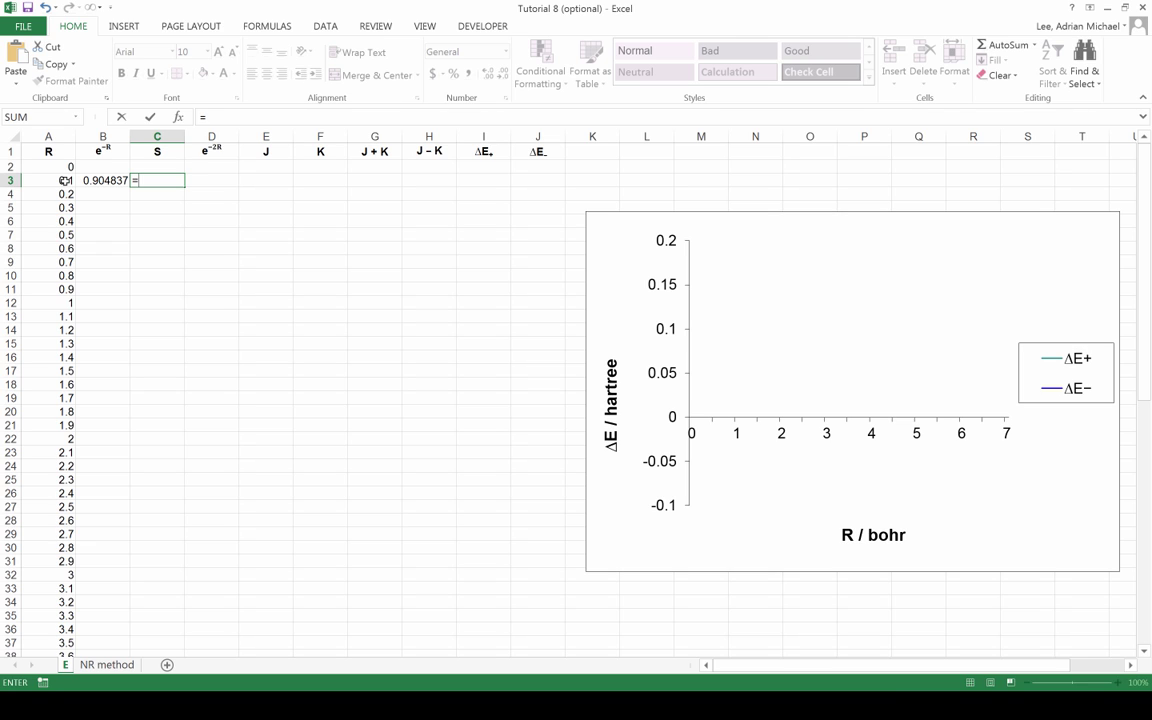
{"action": "left_click", "coordinate": [104, 178]}
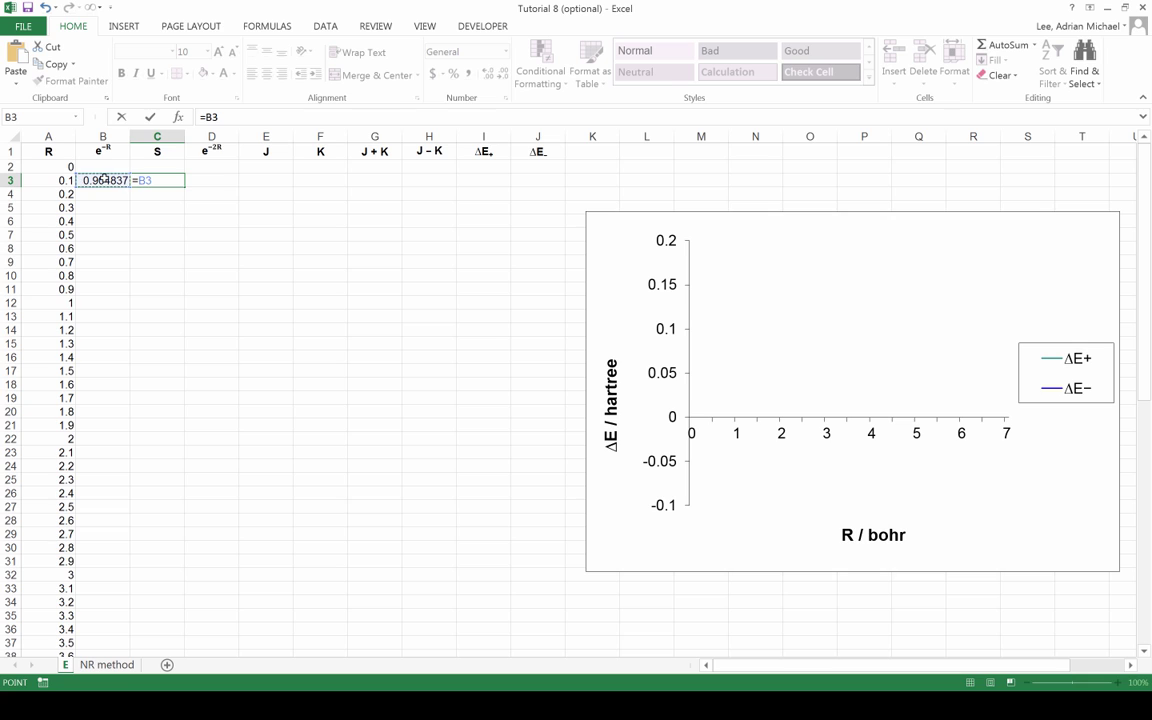
{"action": "type", "text": "*(1+"}
{"action": "left_click", "coordinate": [55, 182]}
{"action": "type", "text": "+"}
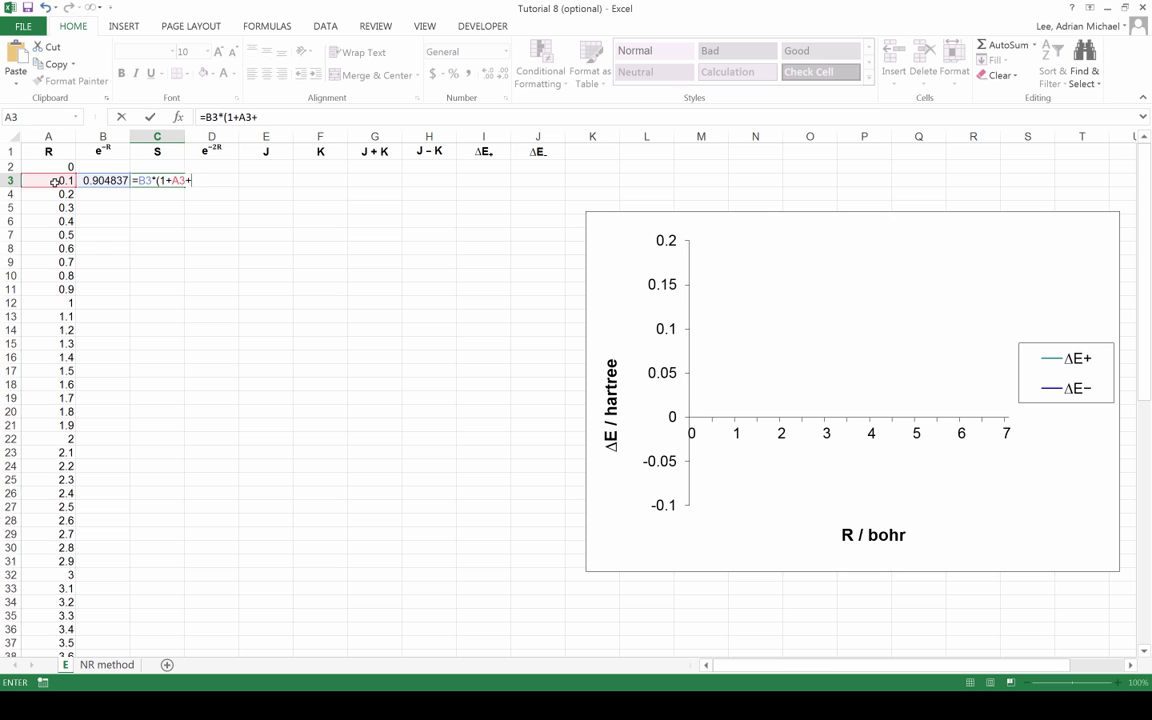
{"action": "left_click", "coordinate": [55, 182]}
{"action": "type", "text": "^2/3)"}
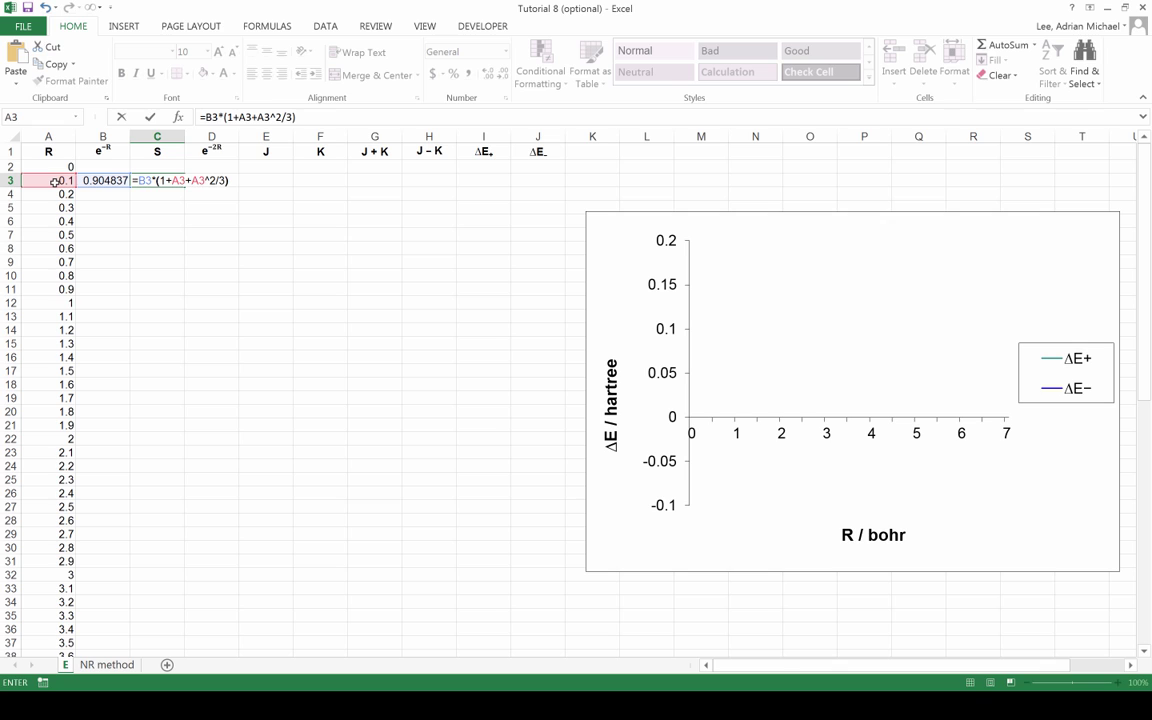
{"action": "key", "text": "Tab"}
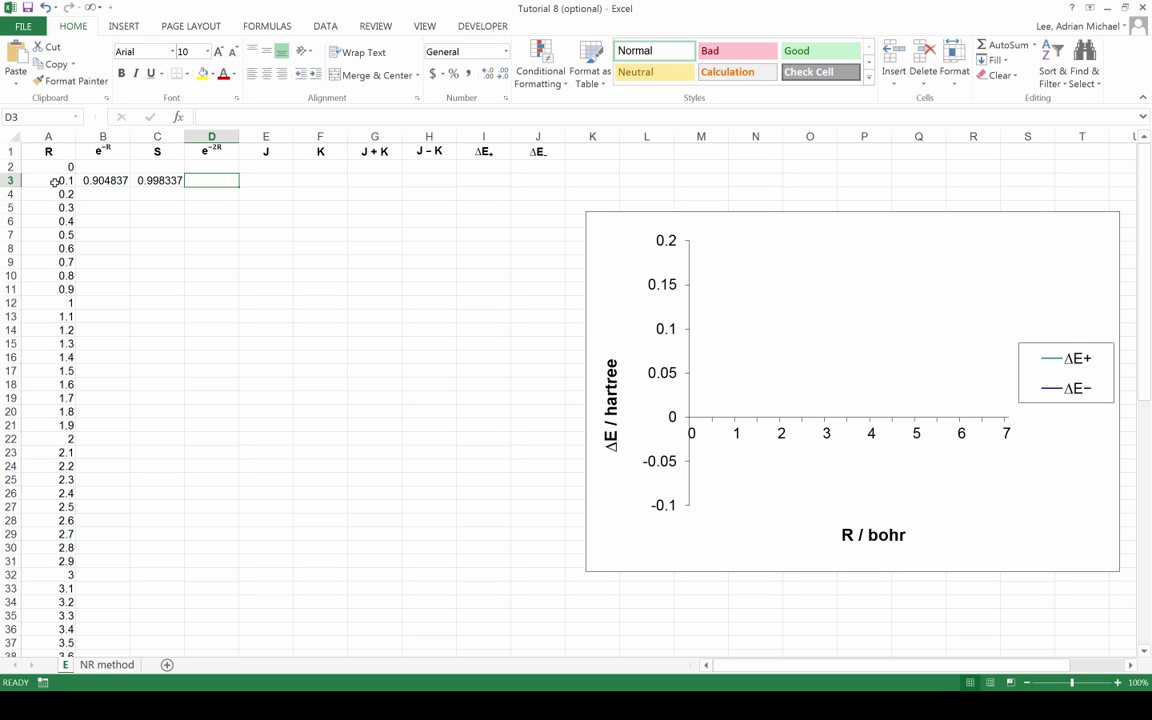
- Enter the e^-2R formula in cell D3 by squaring the e^-R value, =B3^2
{"action": "type", "text": "="}
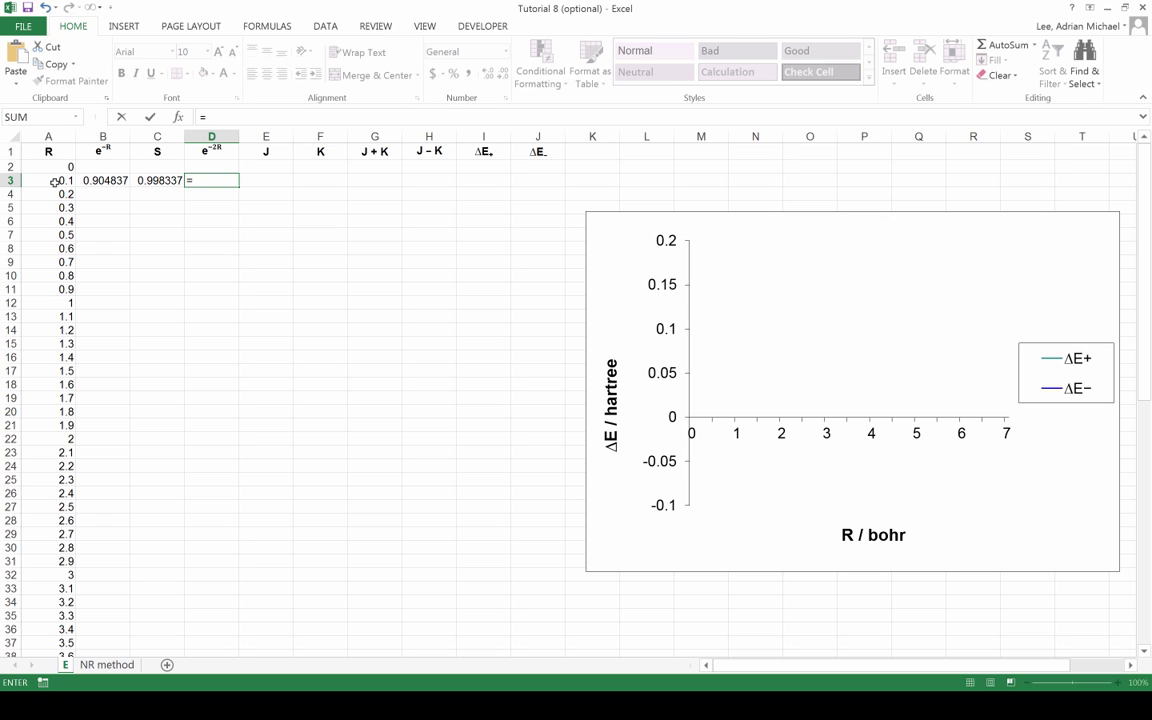
{"action": "left_click", "coordinate": [116, 180]}
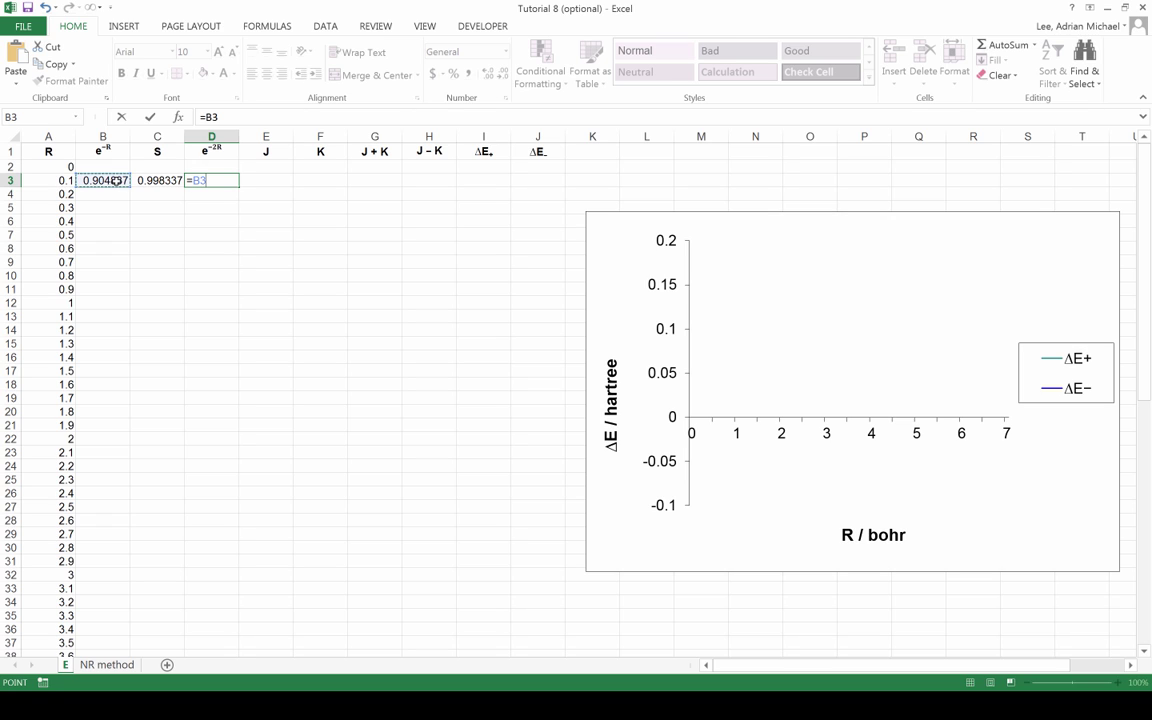
{"action": "type", "text": "^2"}
{"action": "key", "text": "Tab"}
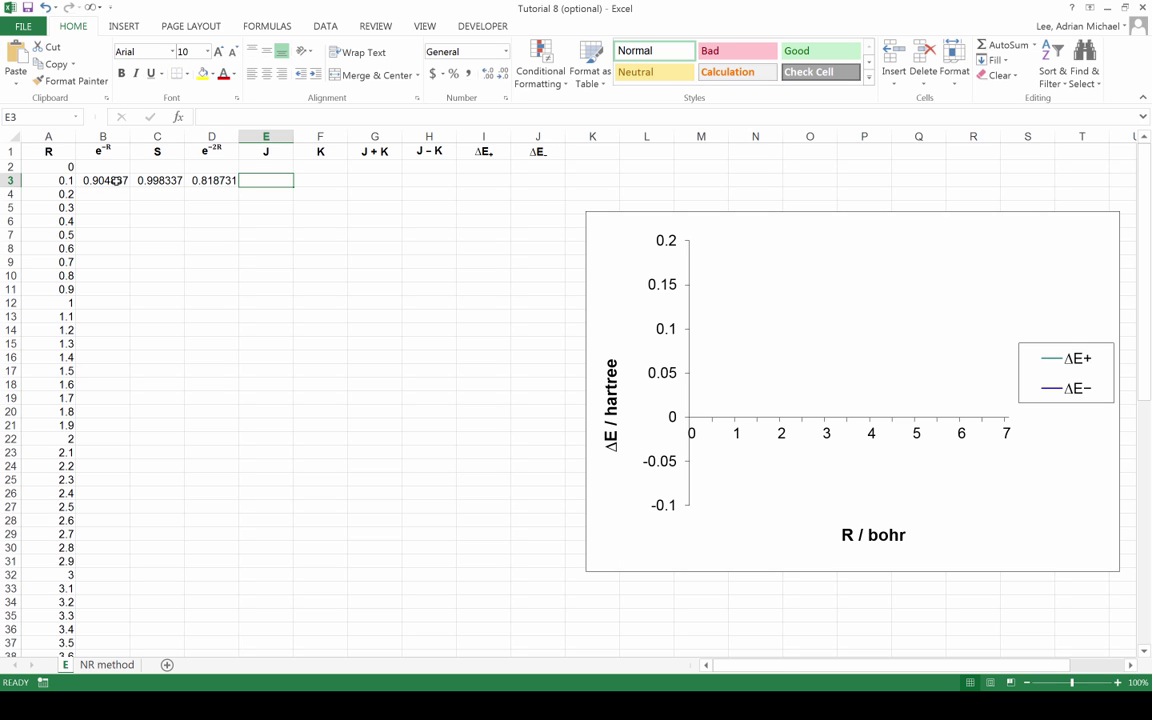
- Enter the J integral formula =D3*(1+1/A3) in cell E3
{"action": "type", "text": "="}
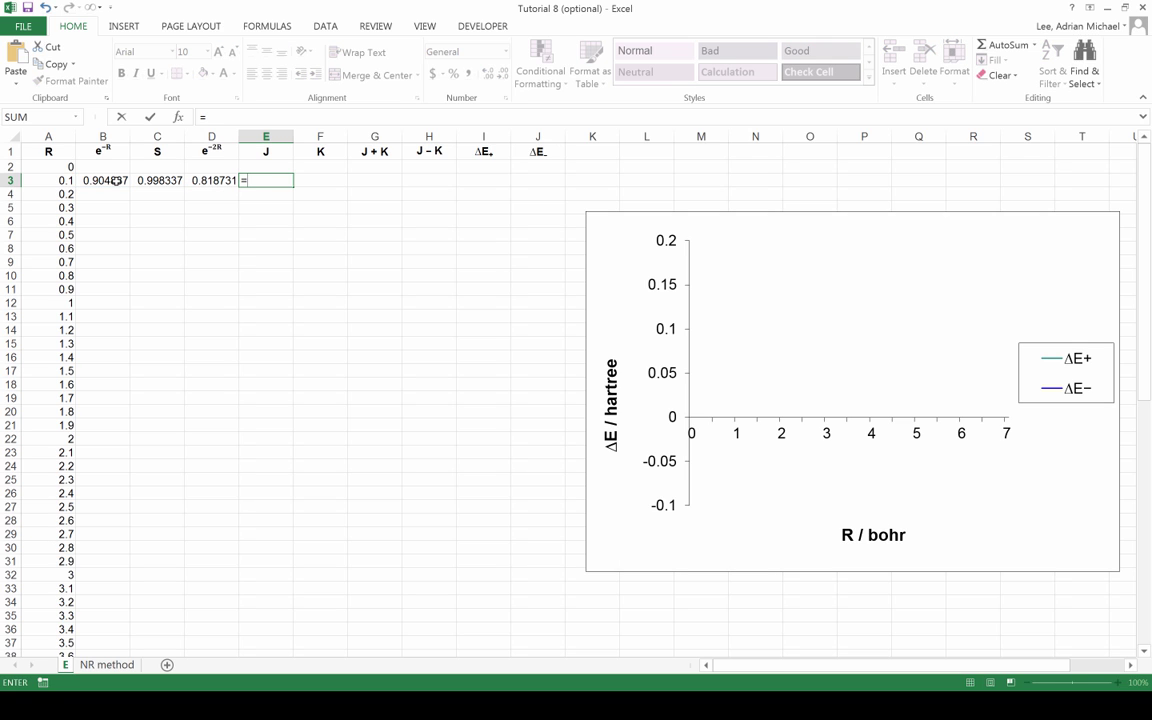
{"action": "left_click", "coordinate": [212, 179]}
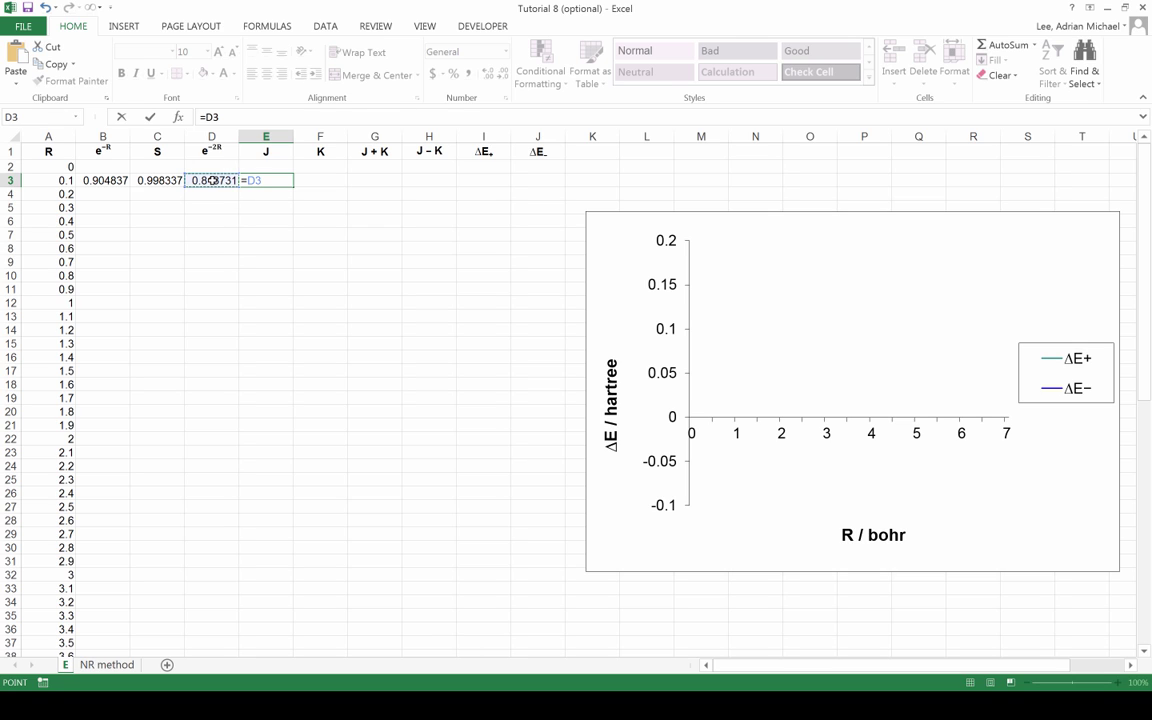
{"action": "type", "text": "*(1+1/"}
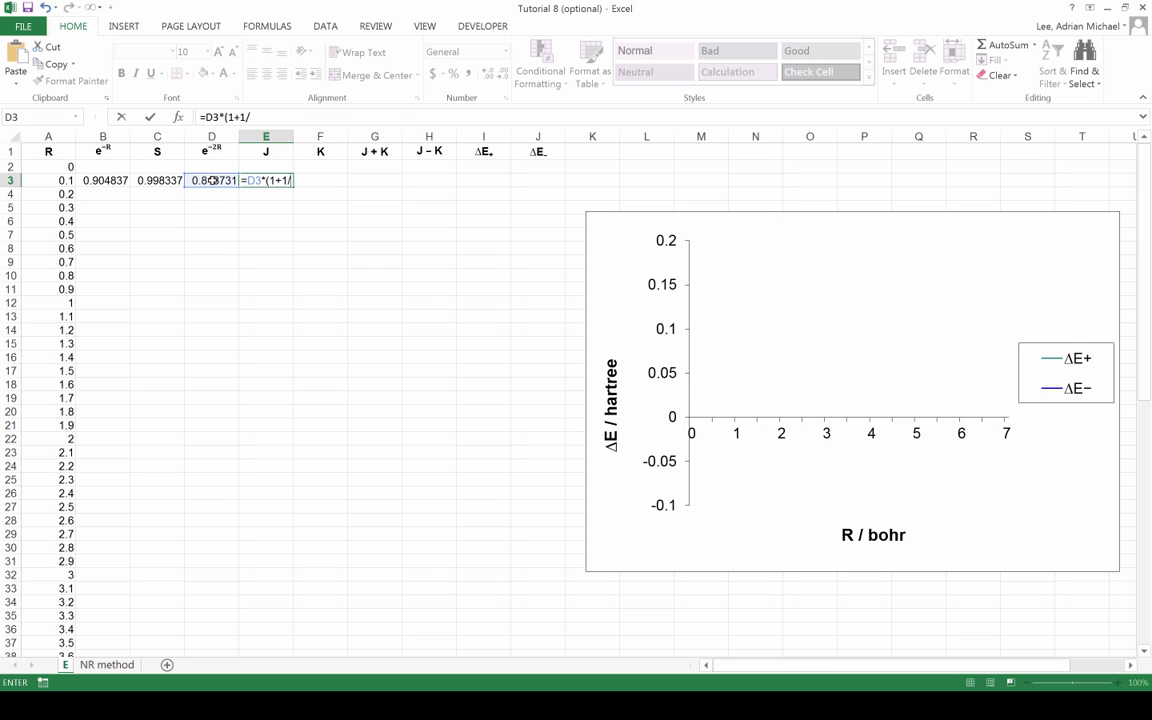
{"action": "left_click", "coordinate": [108, 180]}
{"action": "left_click", "coordinate": [63, 181]}
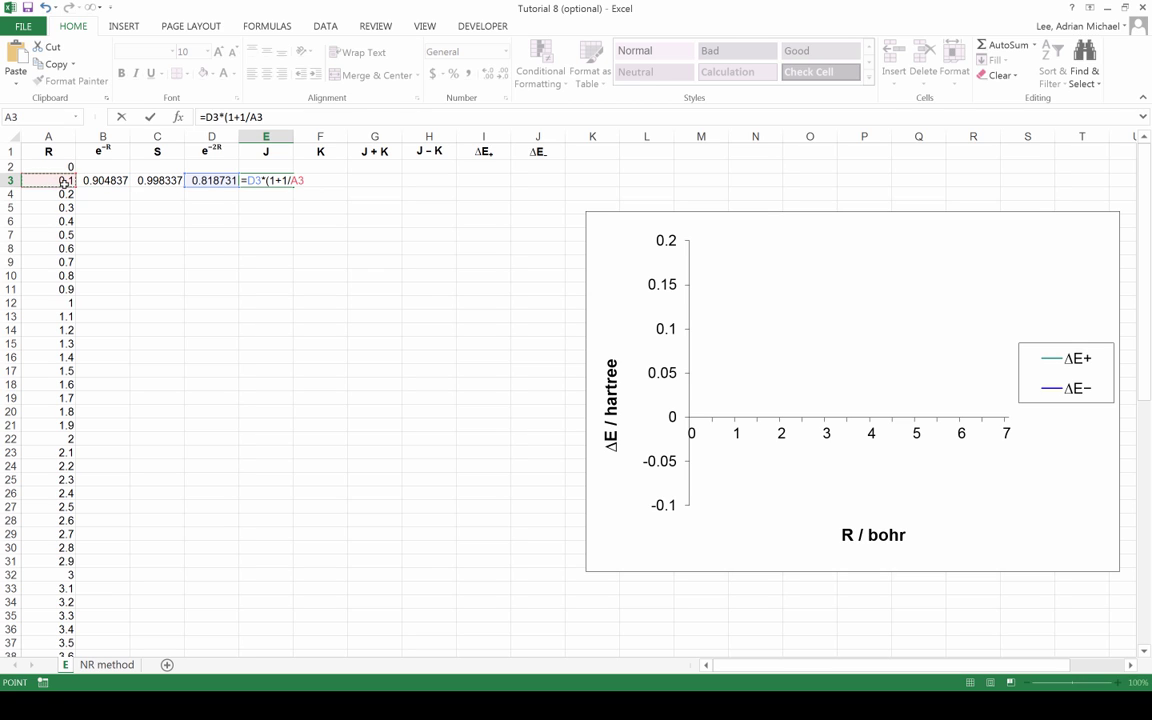
{"action": "type", "text": ")"}
{"action": "key", "text": "Tab"}
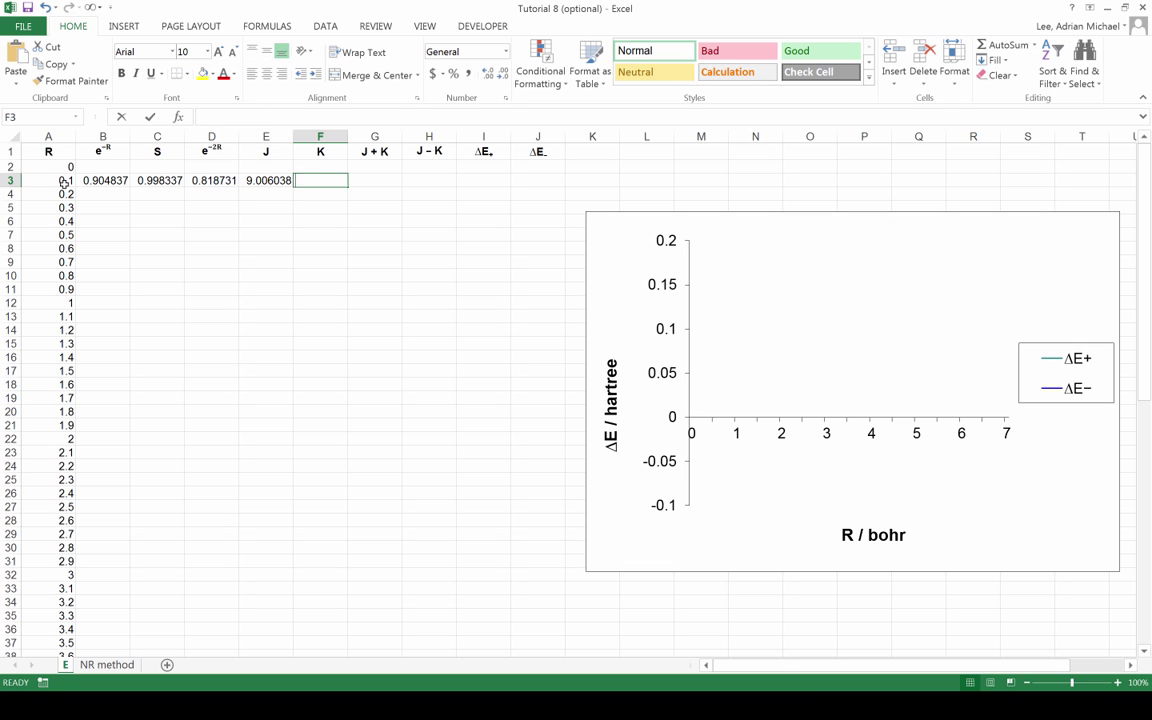
- Enter the K integral formula =C3/A3-B3*(1+A3) in cell F3
{"action": "type", "text": "="}
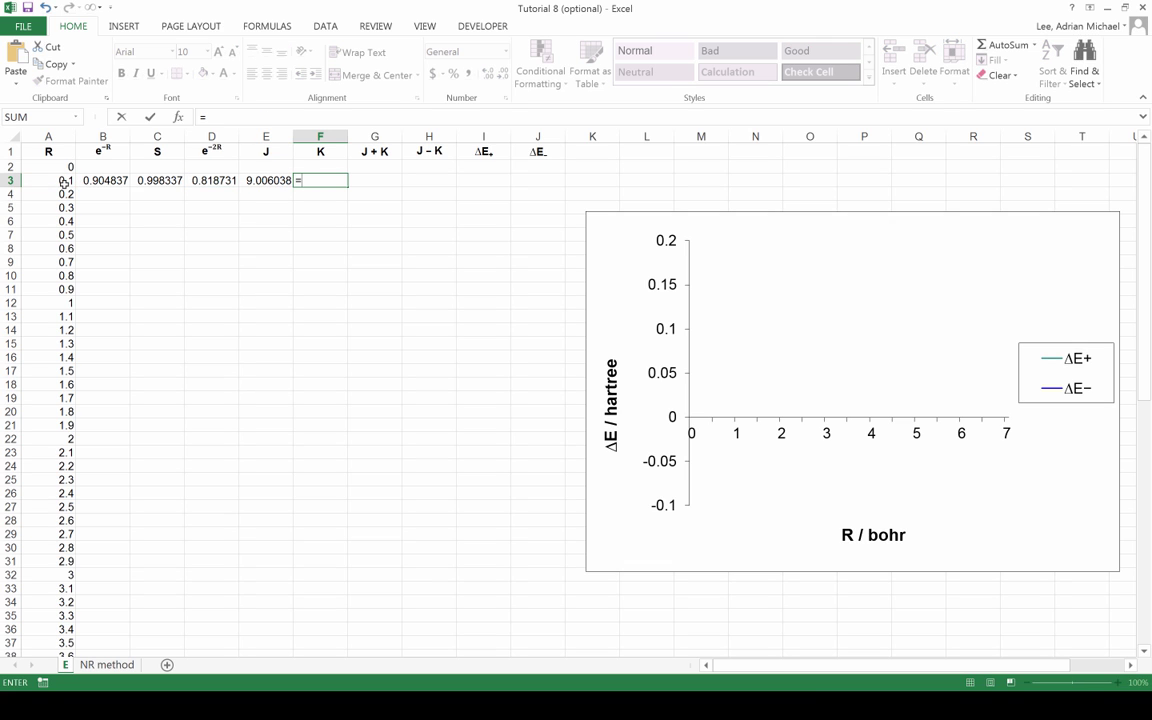
{"action": "left_click", "coordinate": [165, 180]}
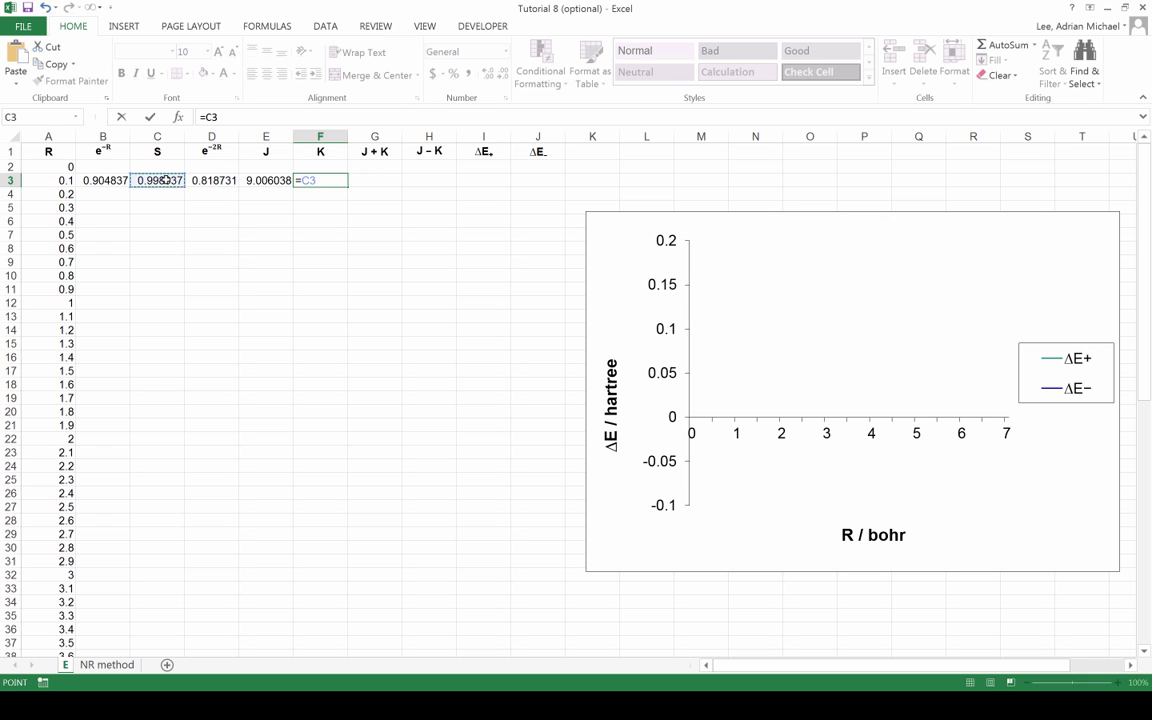
{"action": "type", "text": "/"}
{"action": "left_click", "coordinate": [66, 180]}
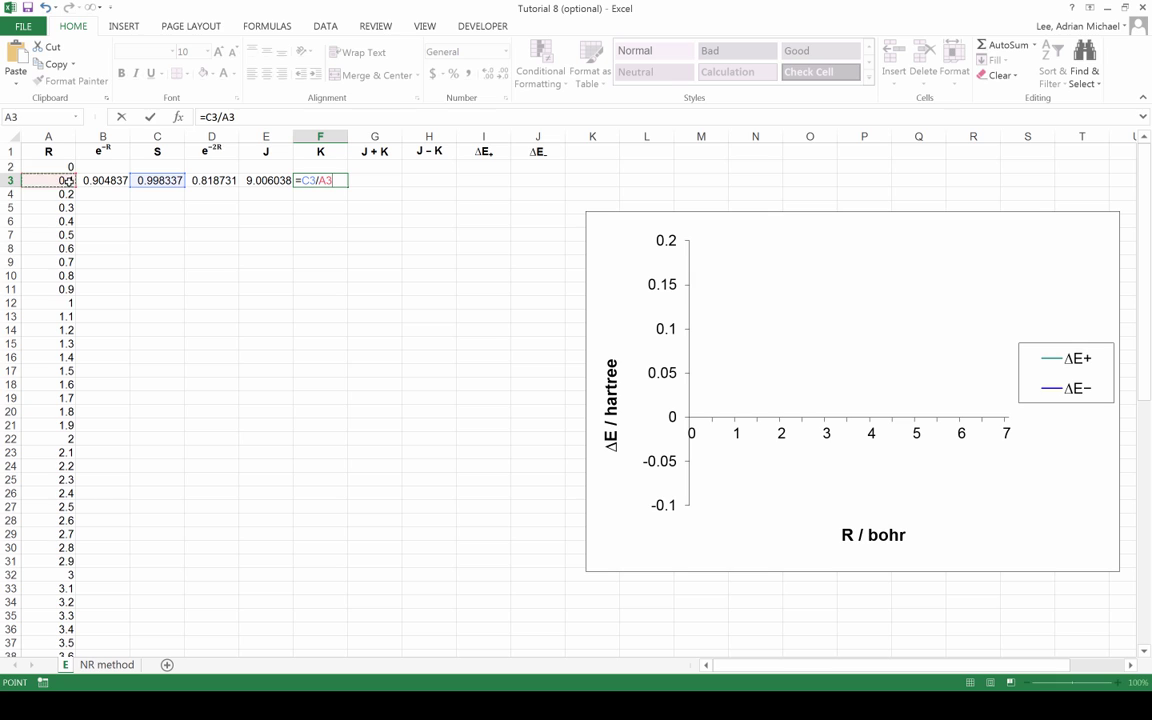
{"action": "type", "text": "-"}
{"action": "left_click", "coordinate": [105, 180]}
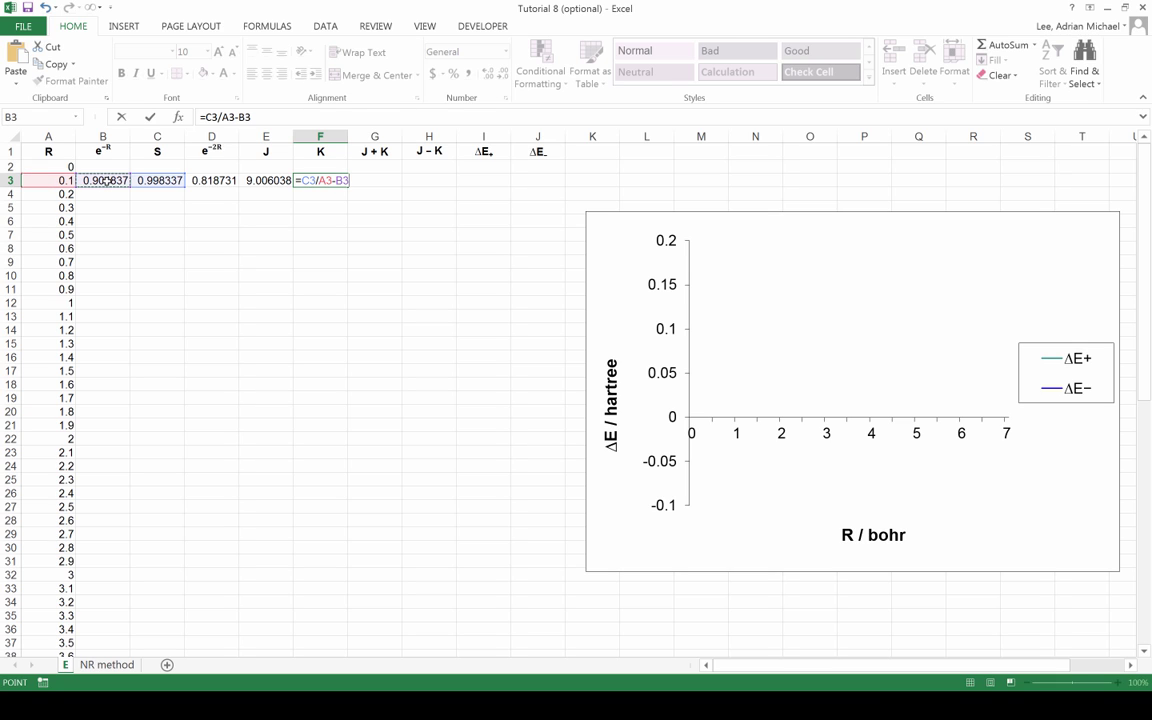
{"action": "type", "text": "*(1+"}
{"action": "left_click", "coordinate": [60, 180]}
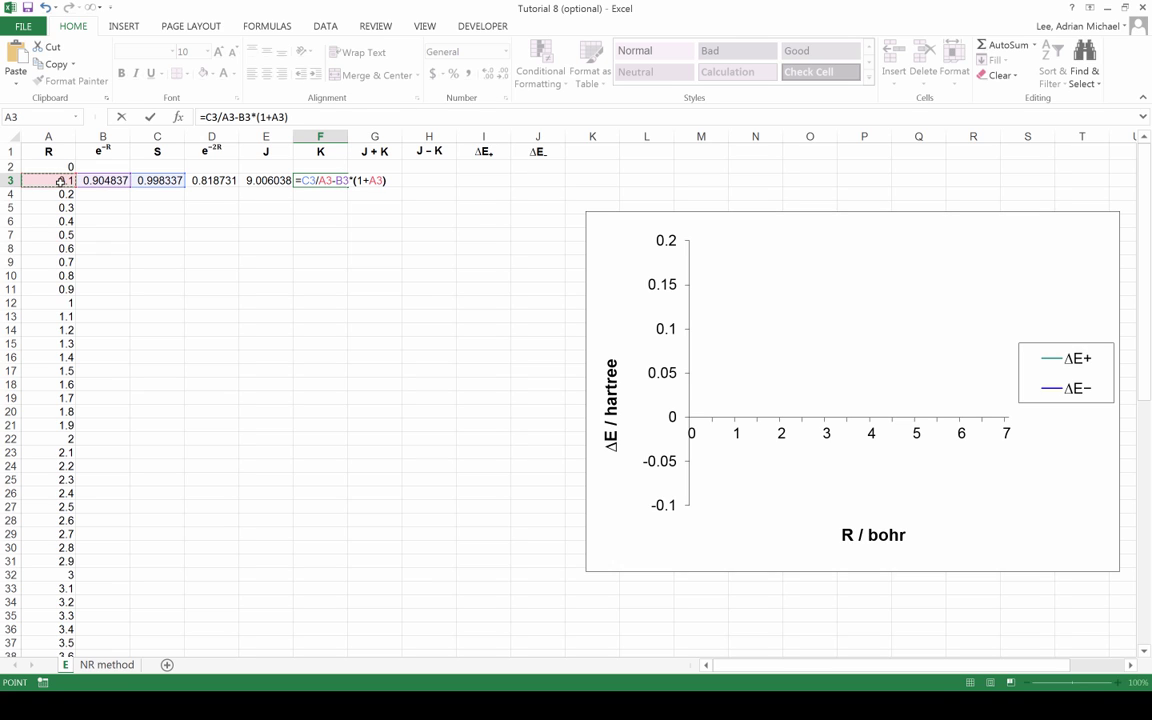
{"action": "type", "text": ")"}
{"action": "key", "text": "Tab"}
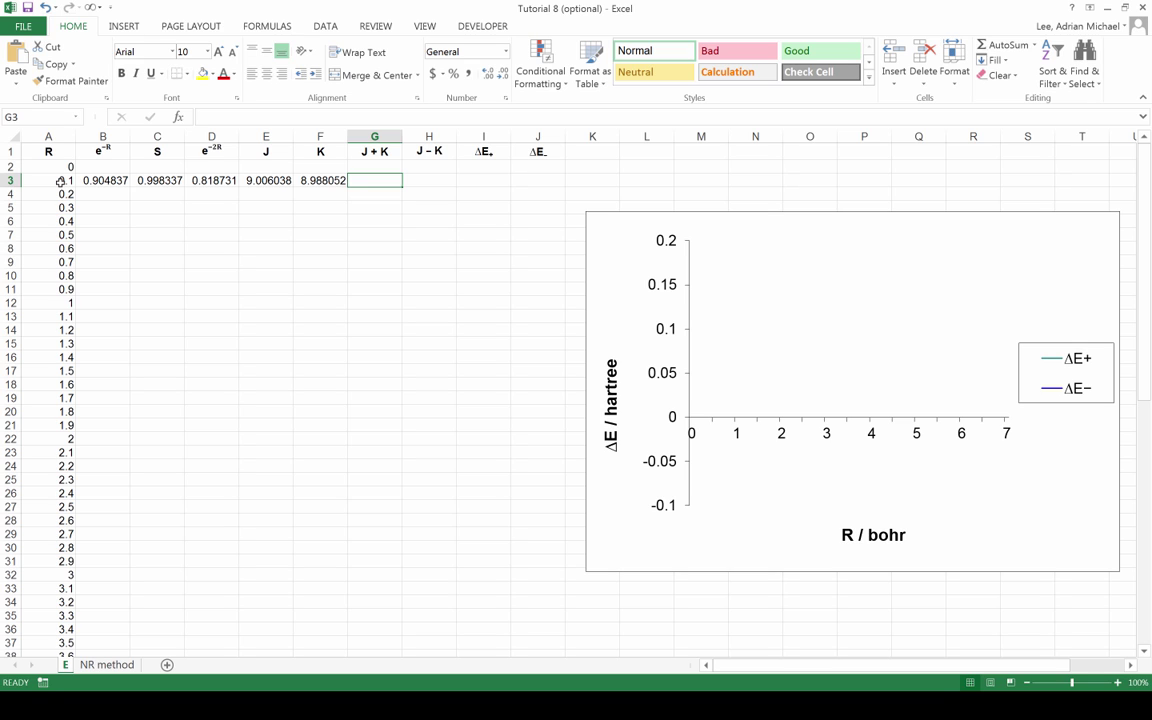
- Enter the J + K sum formula =E3+F3 in cell G3
{"action": "type", "text": "="}
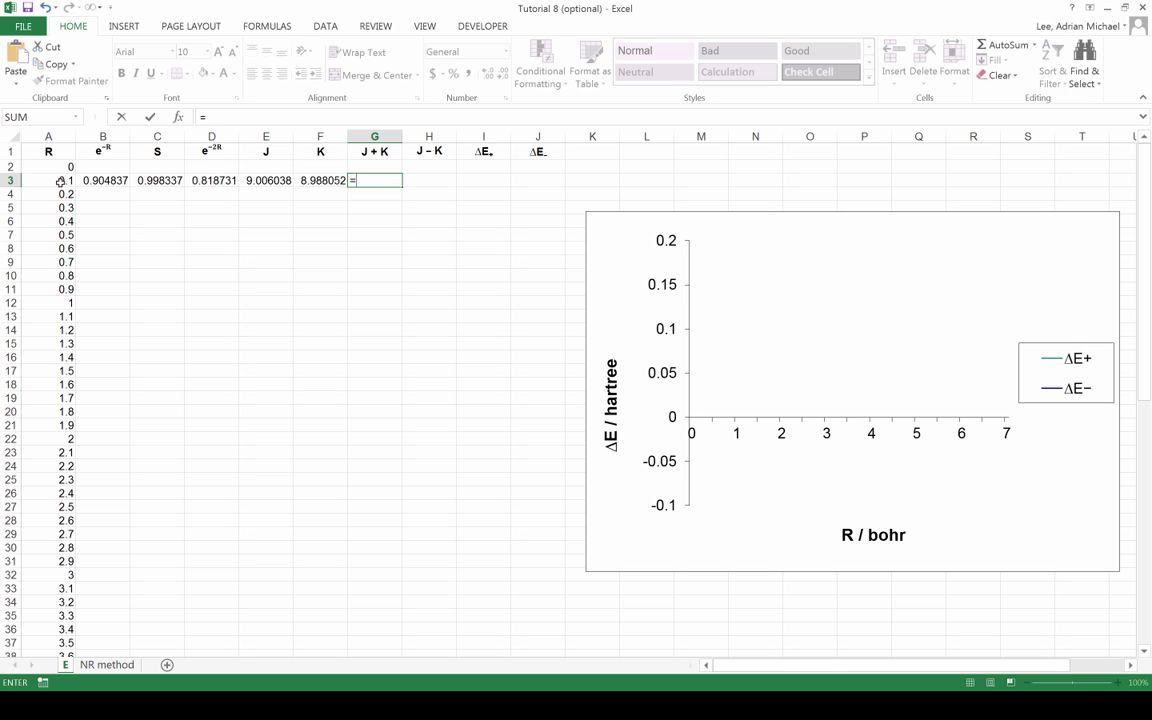
{"action": "left_click", "coordinate": [257, 182]}
{"action": "type", "text": "+"}
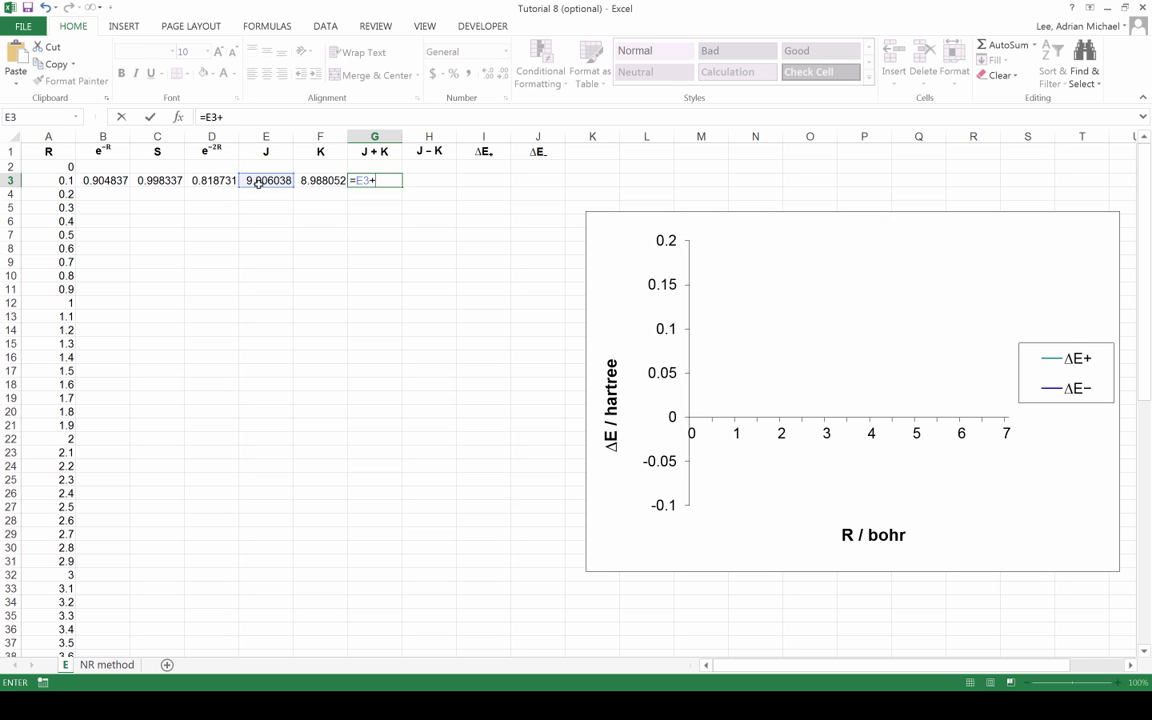
{"action": "left_click", "coordinate": [322, 181]}
{"action": "key", "text": "Tab"}
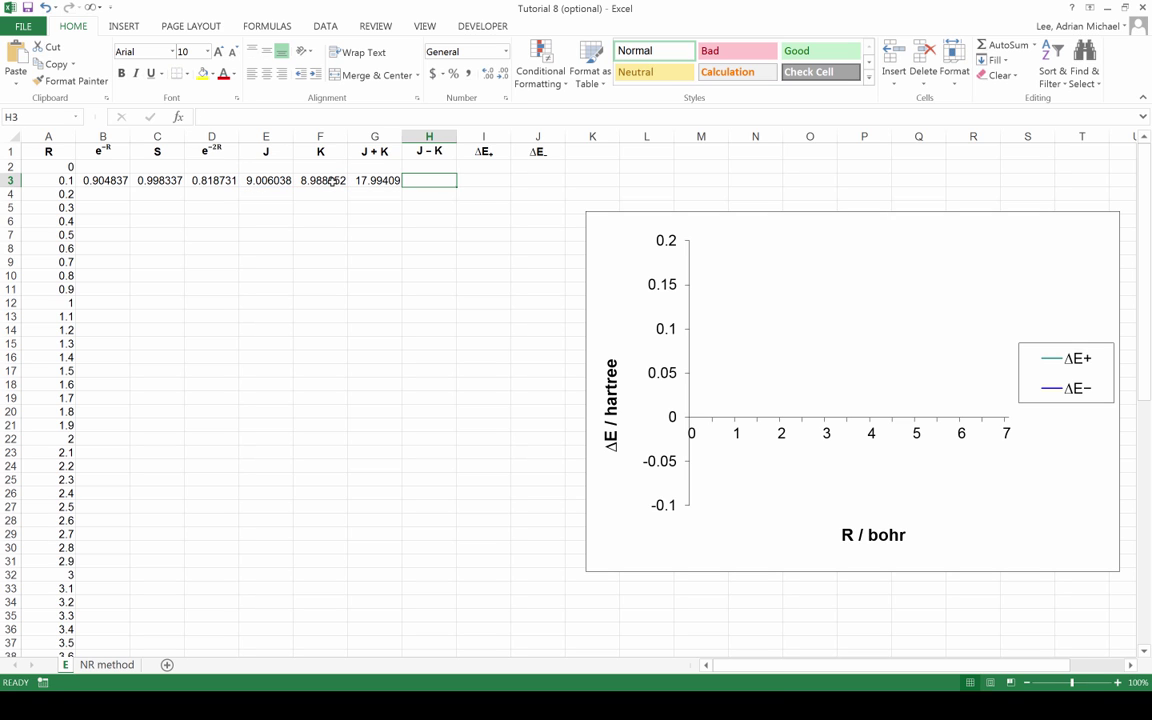
- Enter the J − K difference formula =E3-F3 in cell H3
{"action": "type", "text": "="}
{"action": "left_click", "coordinate": [258, 180]}
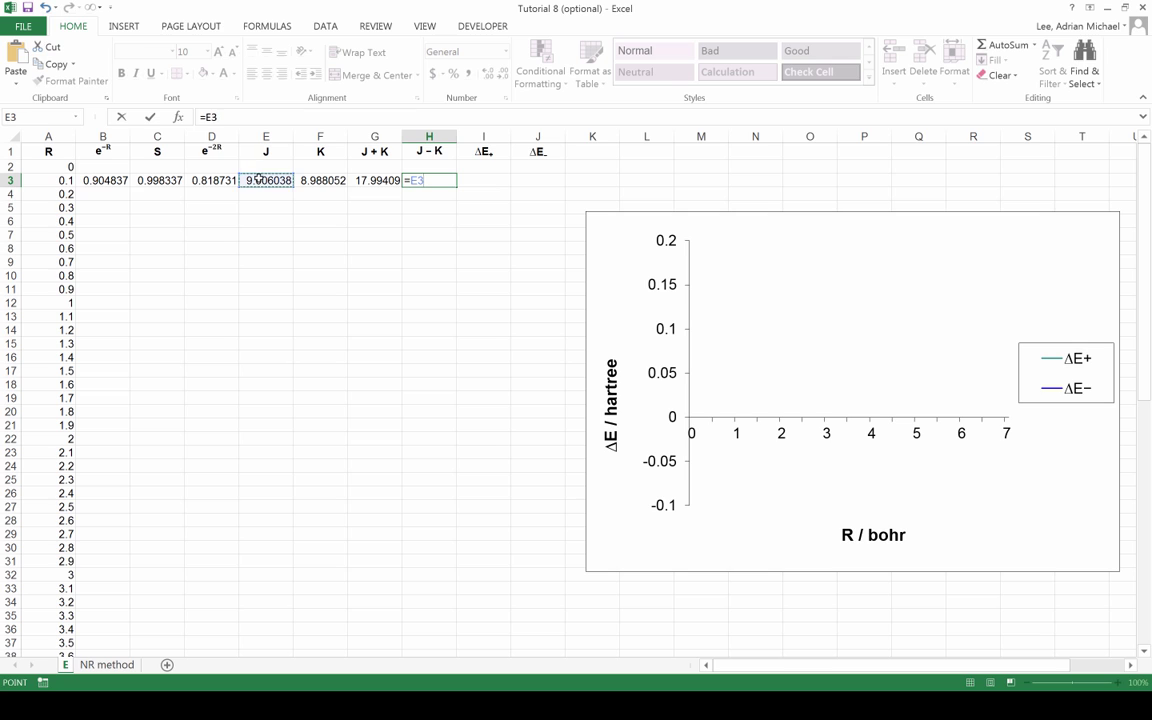
{"action": "type", "text": "-"}
{"action": "left_click", "coordinate": [306, 180]}
{"action": "key", "text": "Tab"}
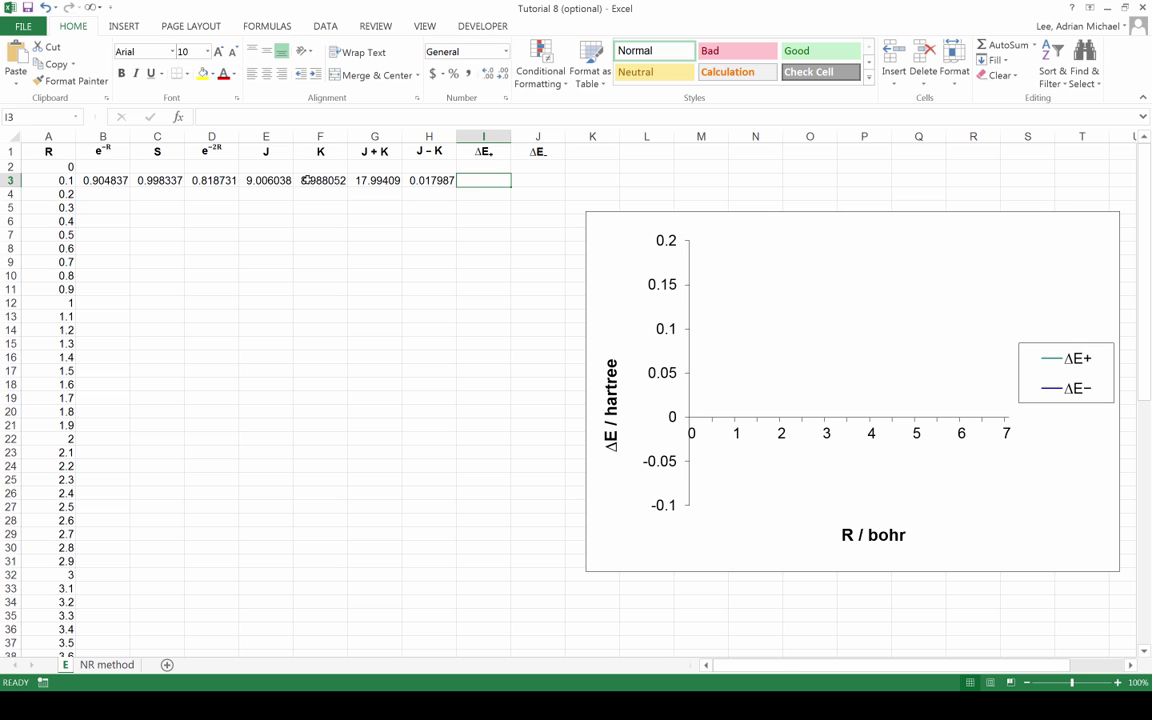
- Enter the ΔE+ formula =G3/(1+C3) in cell I3, dividing J + K by 1 + S
{"action": "type", "text": "="}
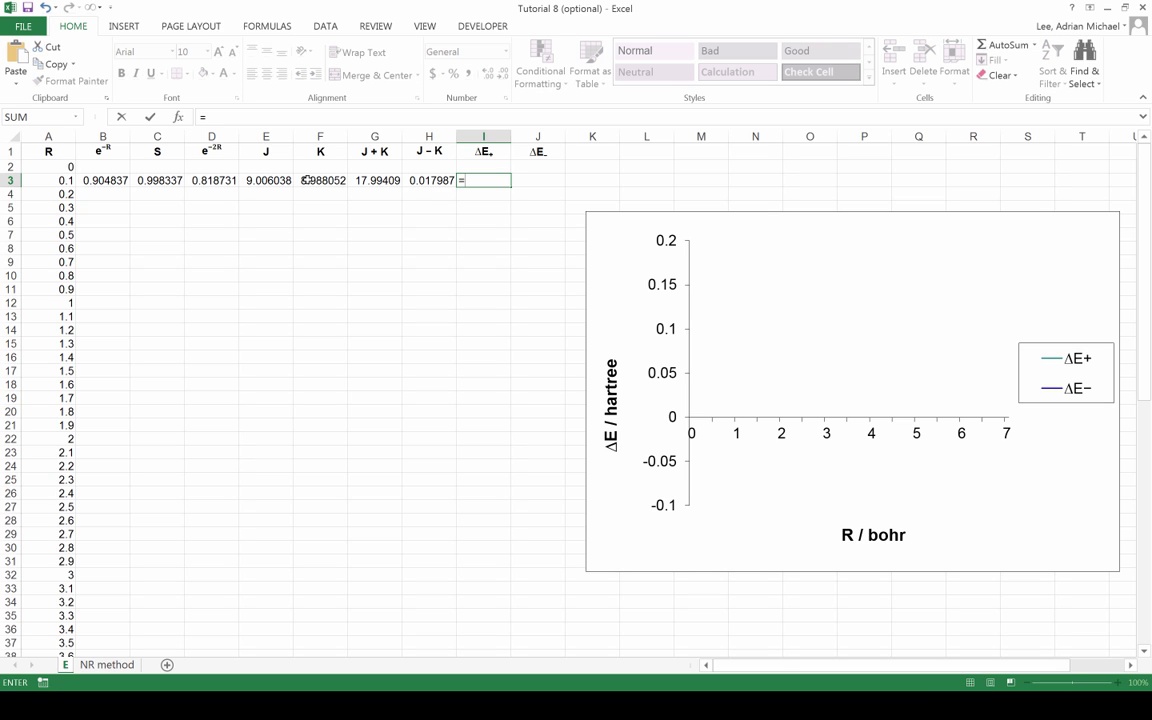
{"action": "left_click", "coordinate": [378, 180]}
{"action": "type", "text": "/(1"}
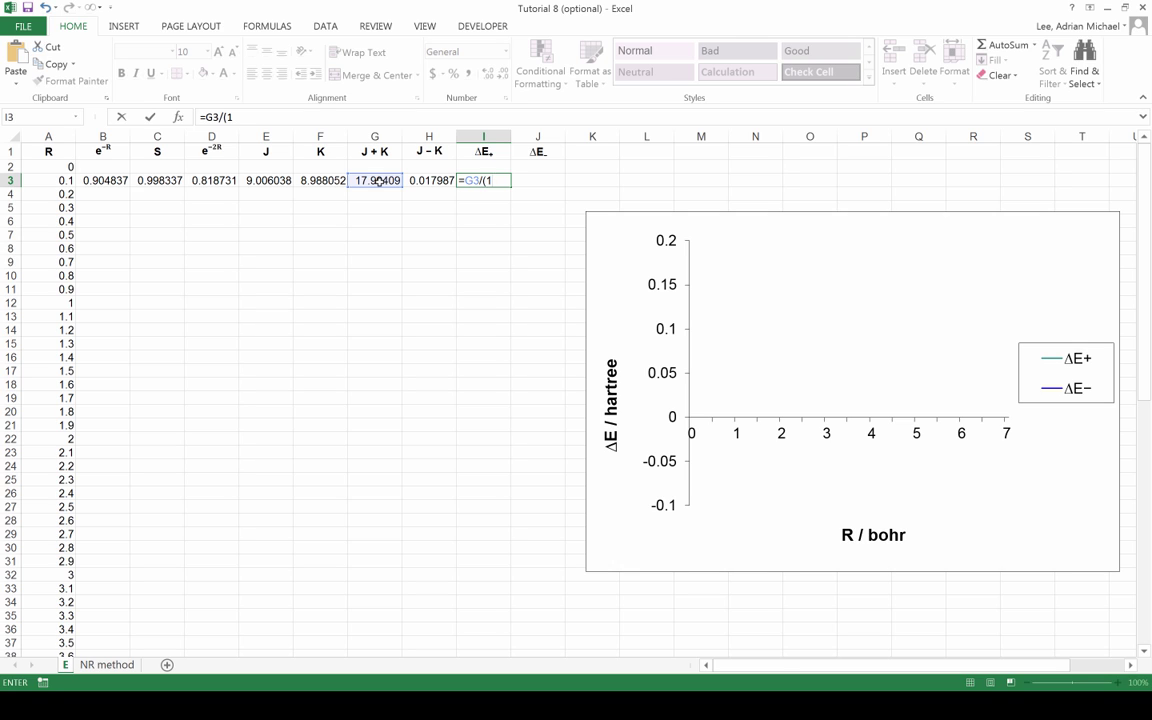
{"action": "type", "text": "+"}
{"action": "left_click", "coordinate": [149, 181]}
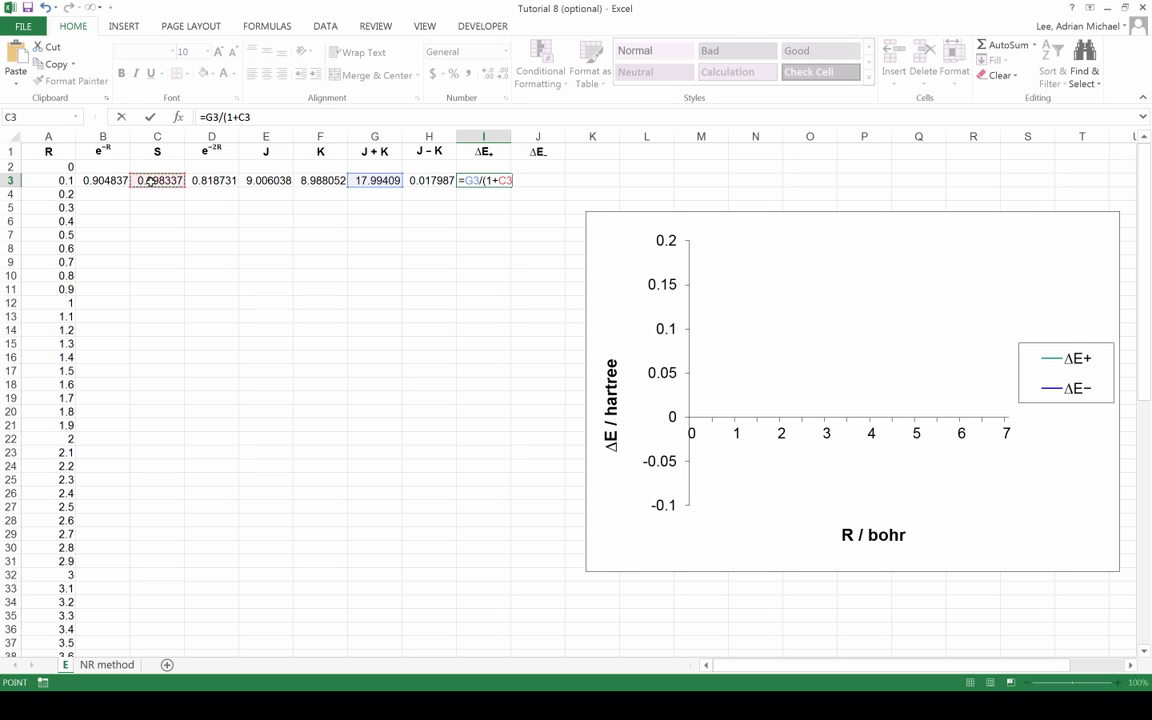
{"action": "key", "text": "Tab"}
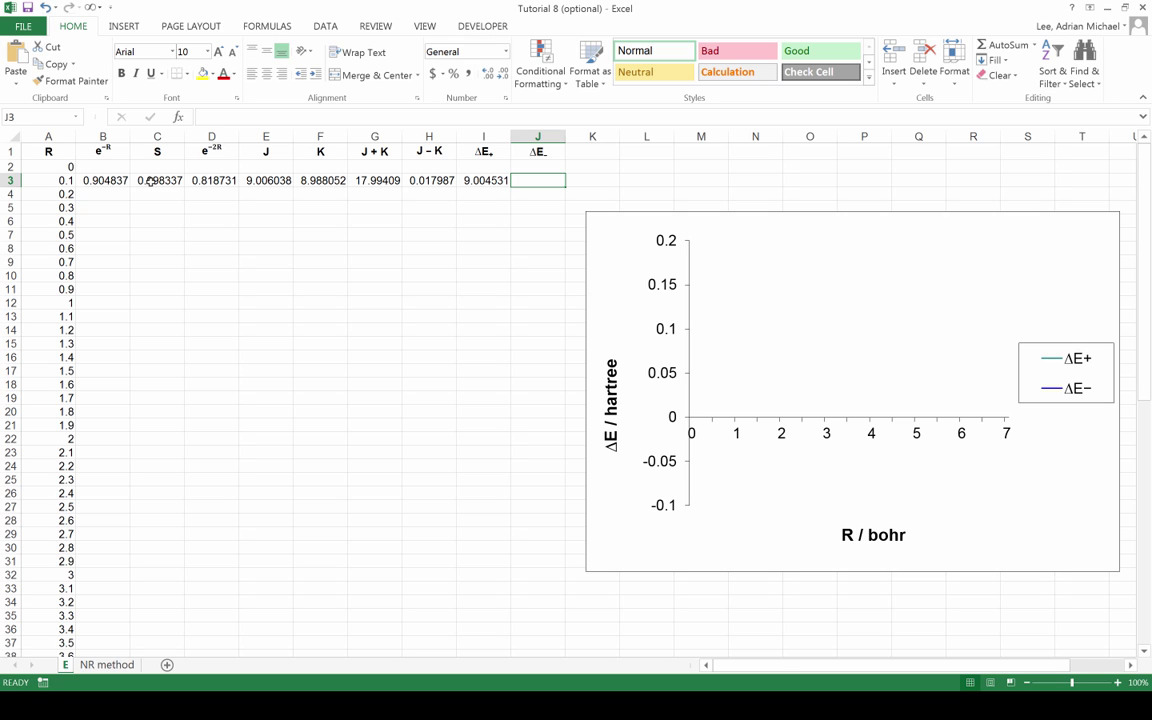
- Enter the ΔE− formula =H3/(1-C3) in cell J3, dividing J − K by 1 − S
{"action": "type", "text": "="}
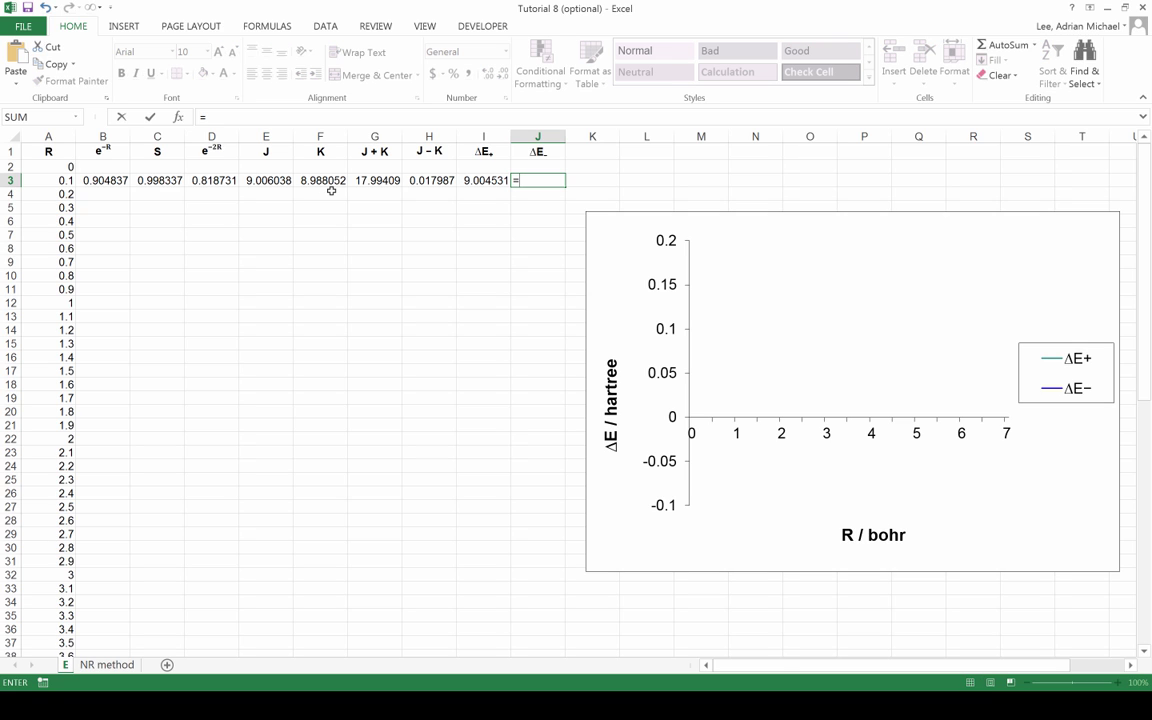
{"action": "left_click", "coordinate": [420, 181]}
{"action": "type", "text": "/("}
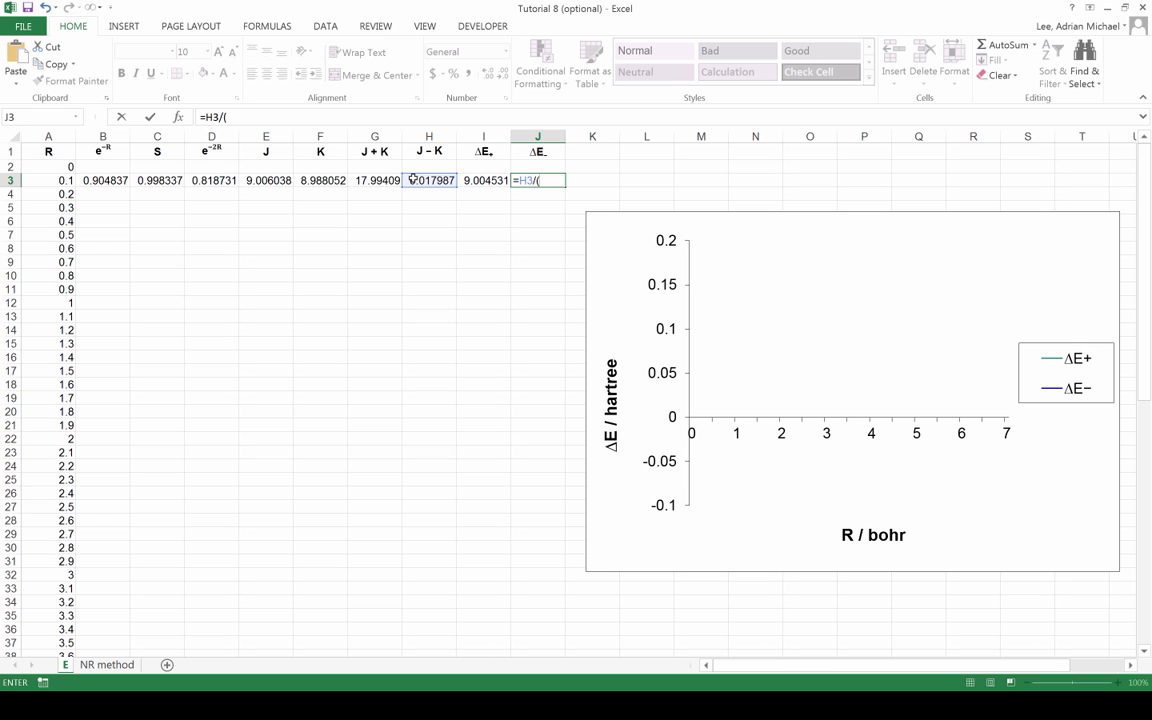
{"action": "type", "text": "1-"}
{"action": "left_click", "coordinate": [162, 179]}
{"action": "type", "text": ")"}
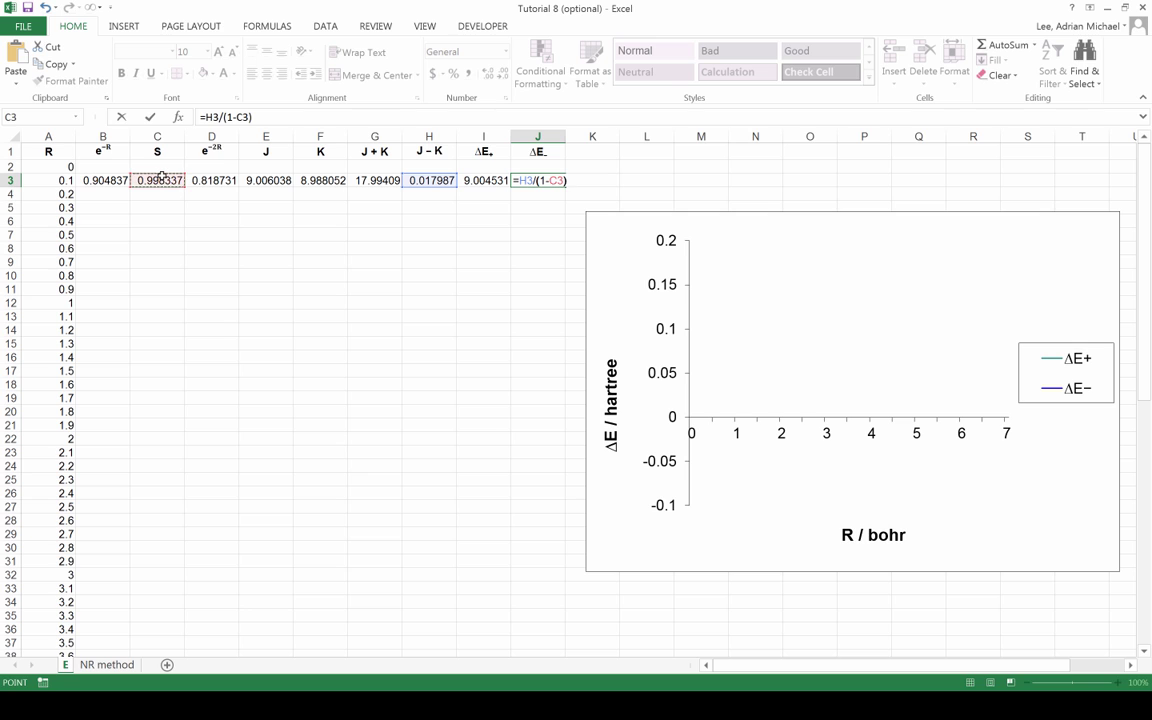
{"action": "key", "text": "Tab"}
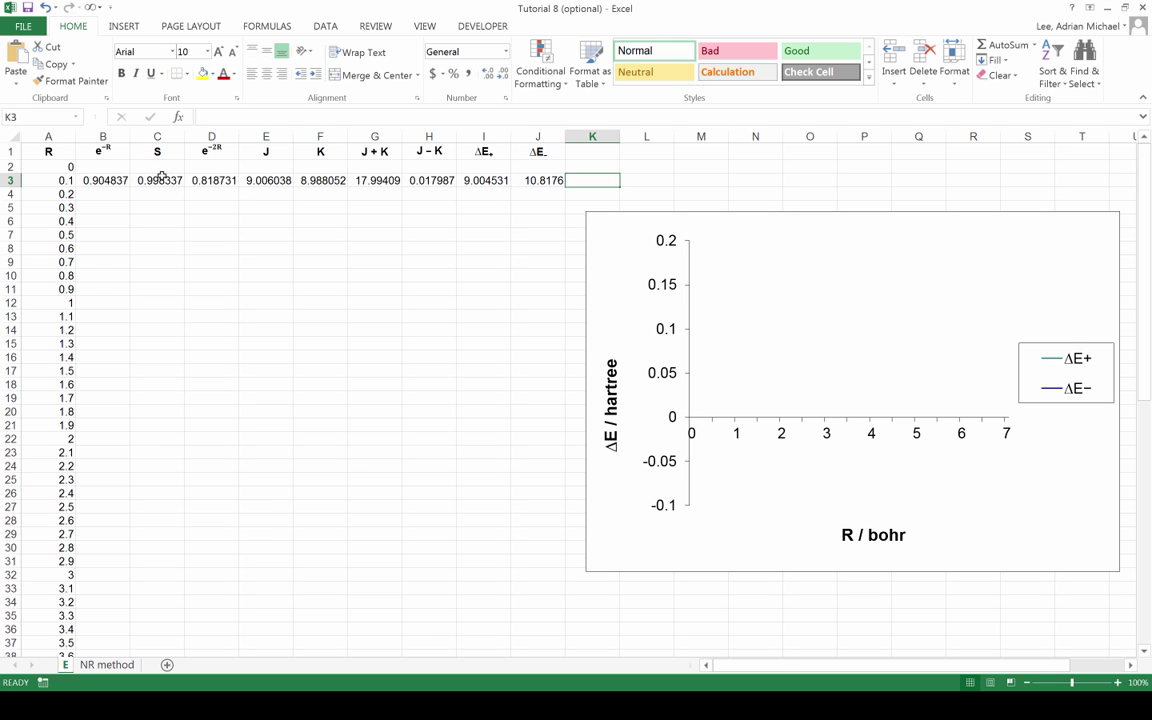
- Fill the row 3 formulas in B3:J3 down the table alongside all the R values
{"action": "left_click", "coordinate": [107, 178]}
{"action": "left_click_drag", "start_coordinate": [232, 179], "coordinate": [543, 177]}
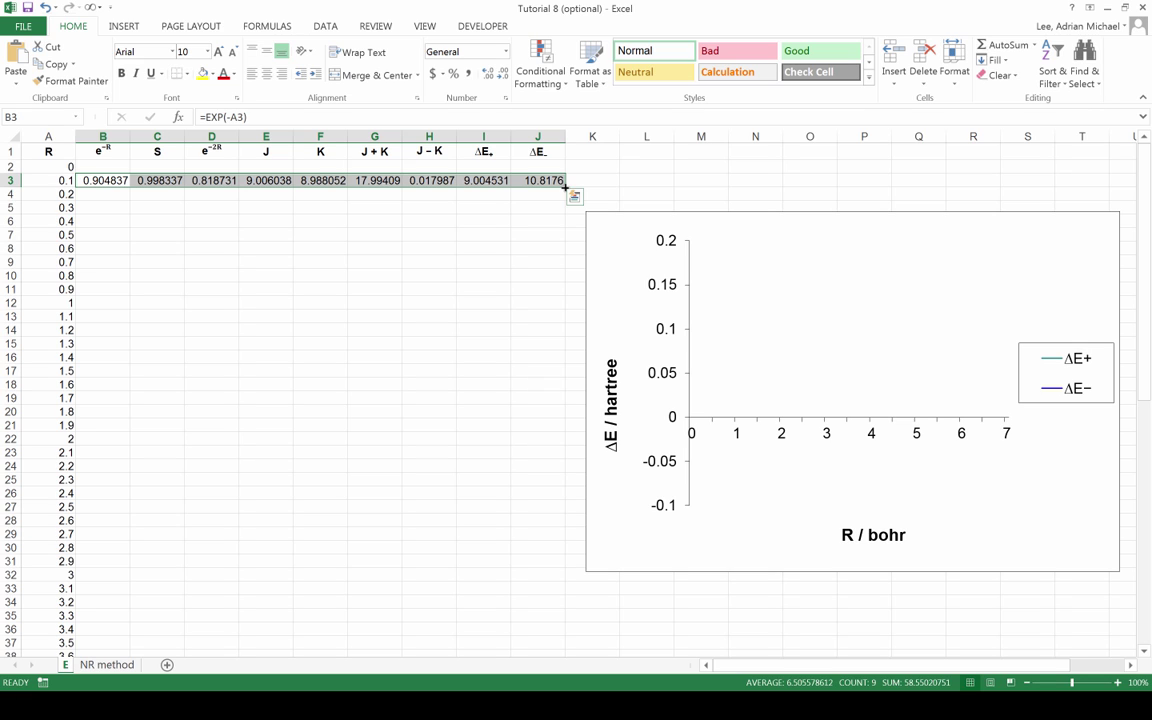
{"action": "double_click", "coordinate": [565, 187]}
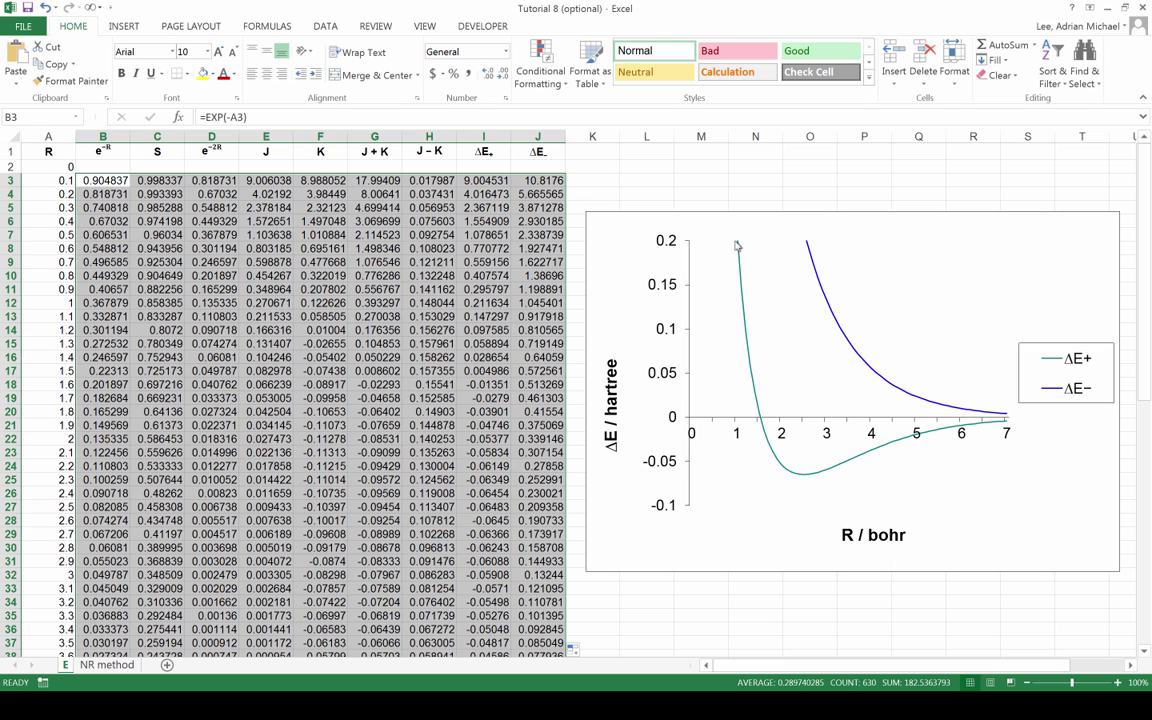
- Examine the ΔE+ and ΔE− curves on the energy chart and look over the NR method sheet's layout
{"action": "mouse_move", "coordinate": [737, 245]}
{"action": "mouse_move", "coordinate": [1008, 418]}
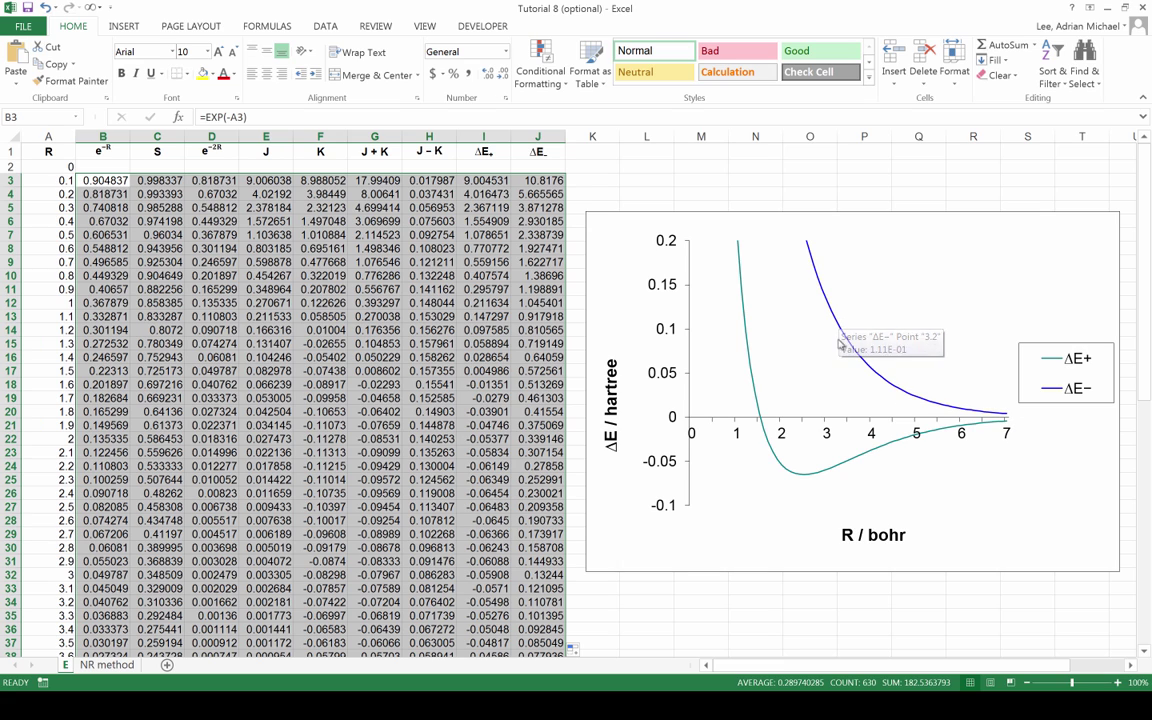
{"action": "mouse_move", "coordinate": [836, 322]}
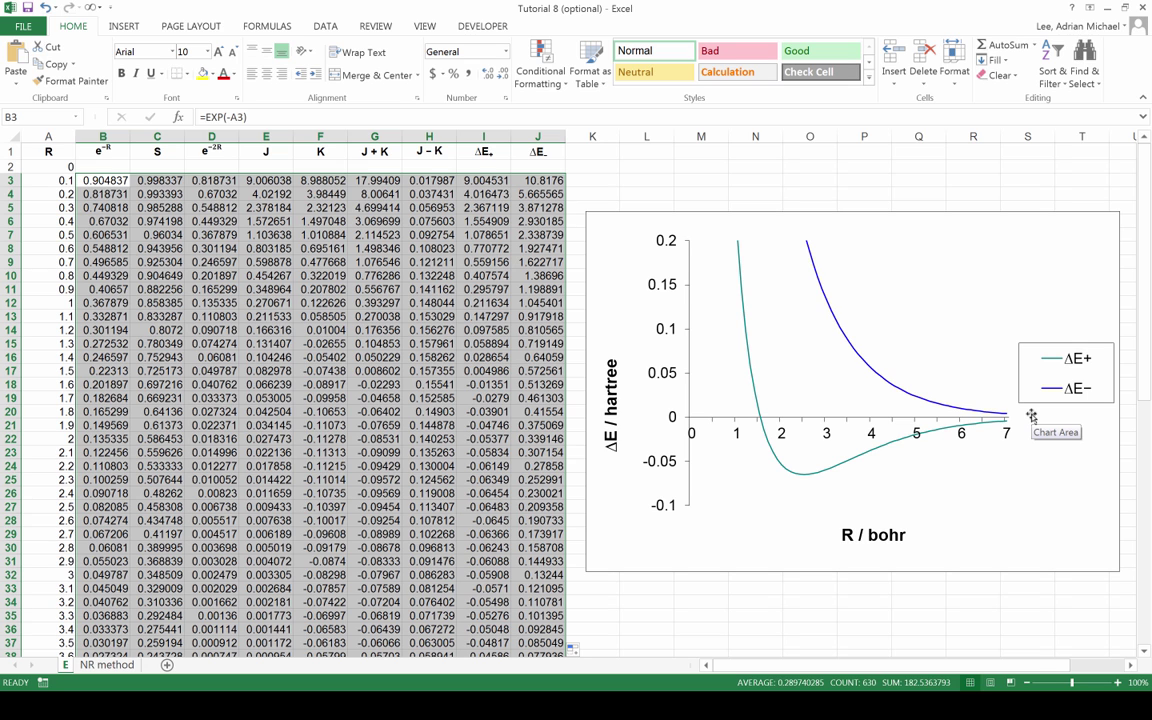
{"action": "left_click", "coordinate": [593, 178]}
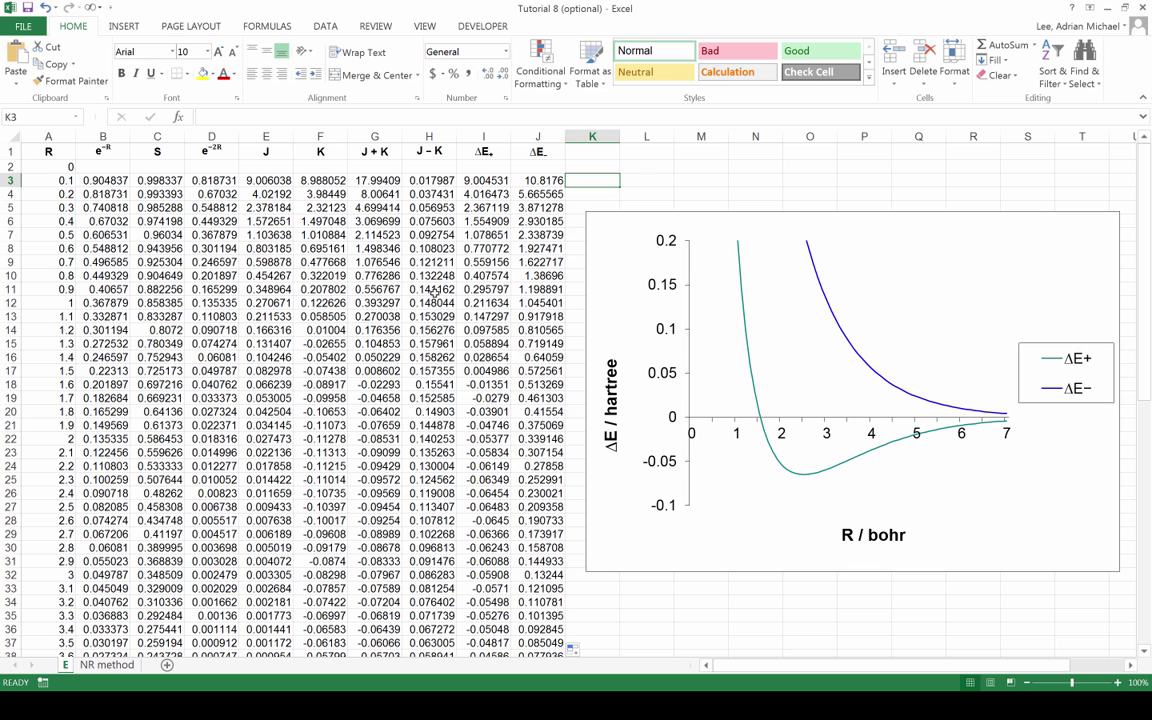
{"action": "left_click", "coordinate": [98, 666]}
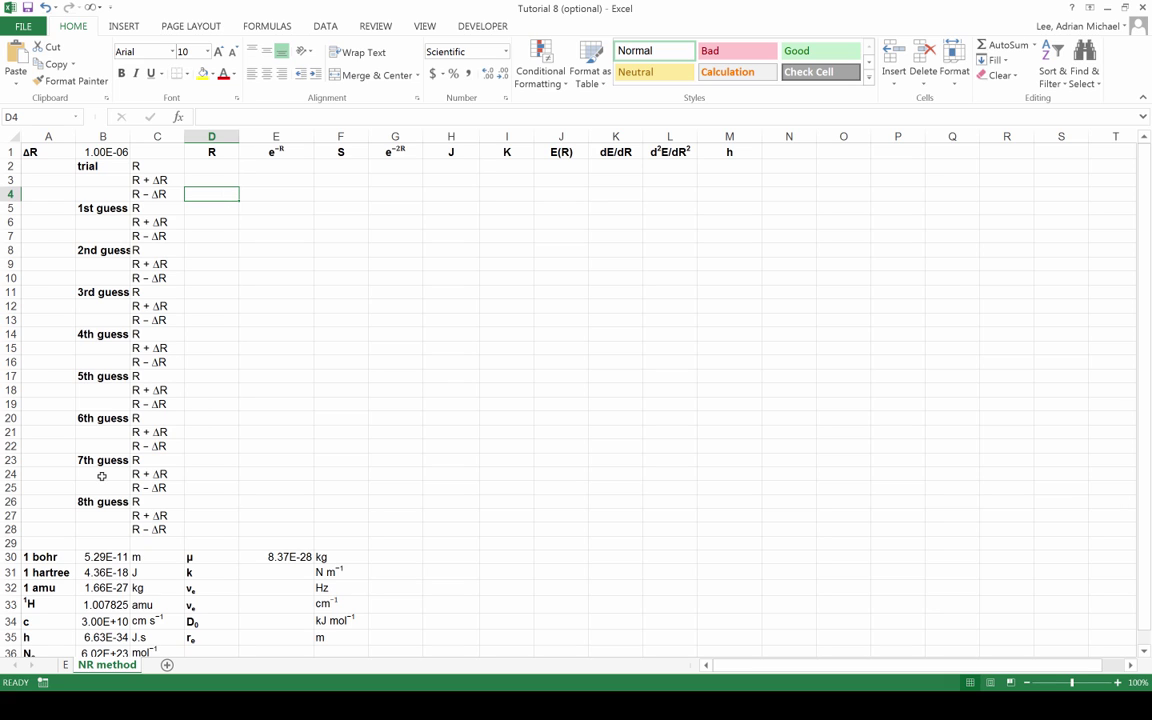
{"action": "left_click", "coordinate": [66, 665]}
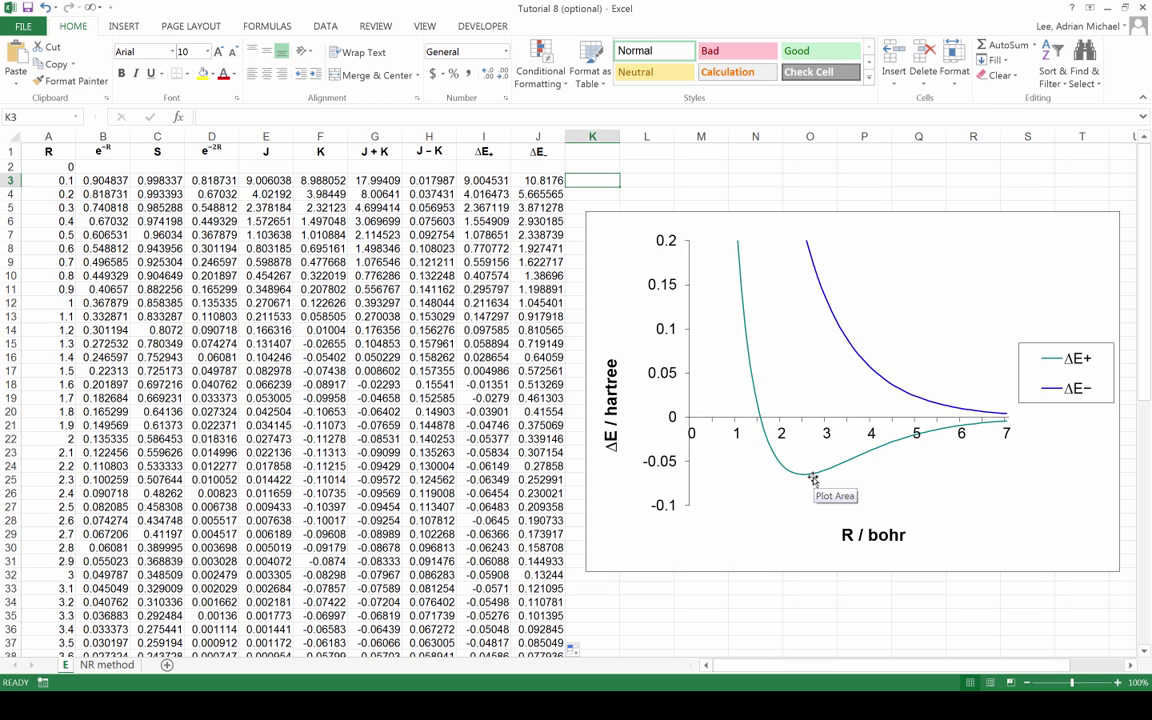
- On the NR method sheet, enter the trial R value as =1 in cell D2
{"action": "left_click", "coordinate": [120, 667]}
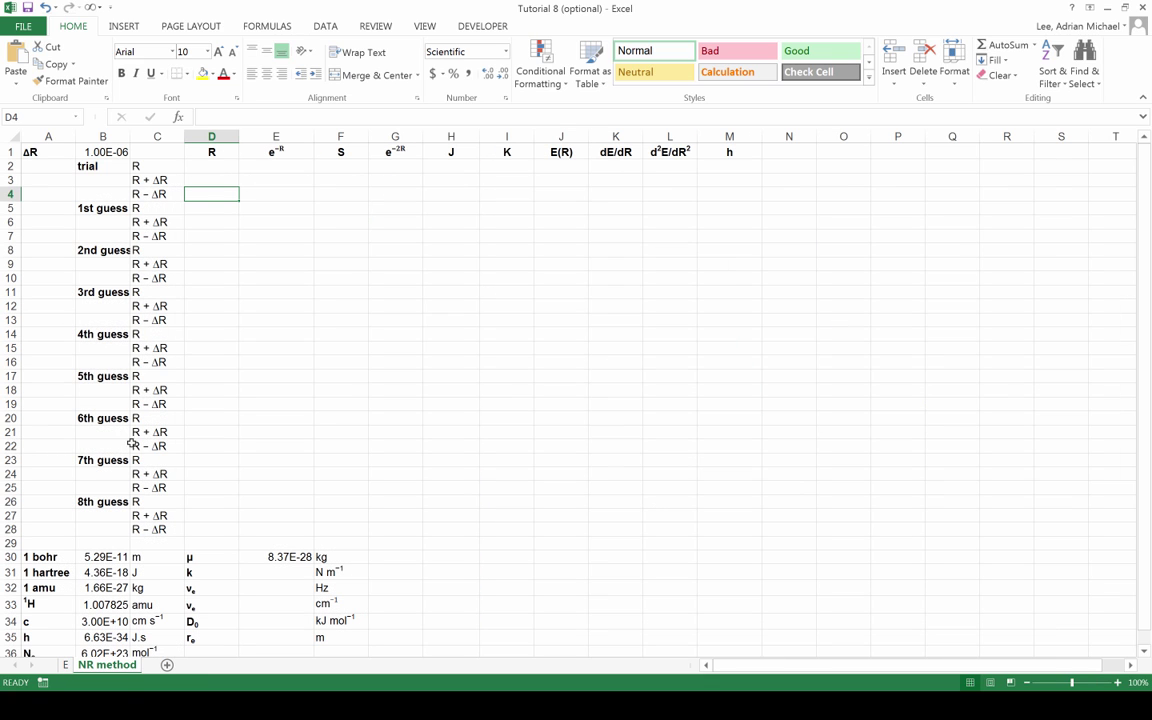
{"action": "left_click", "coordinate": [217, 166]}
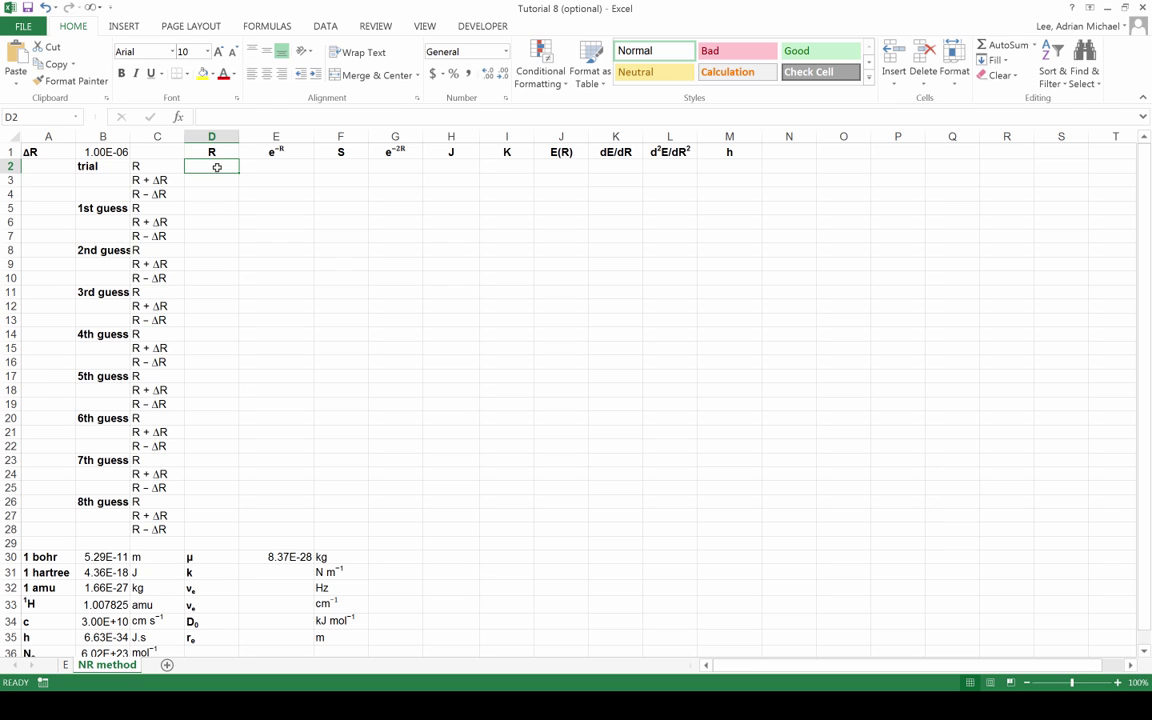
{"action": "type", "text": "=1"}
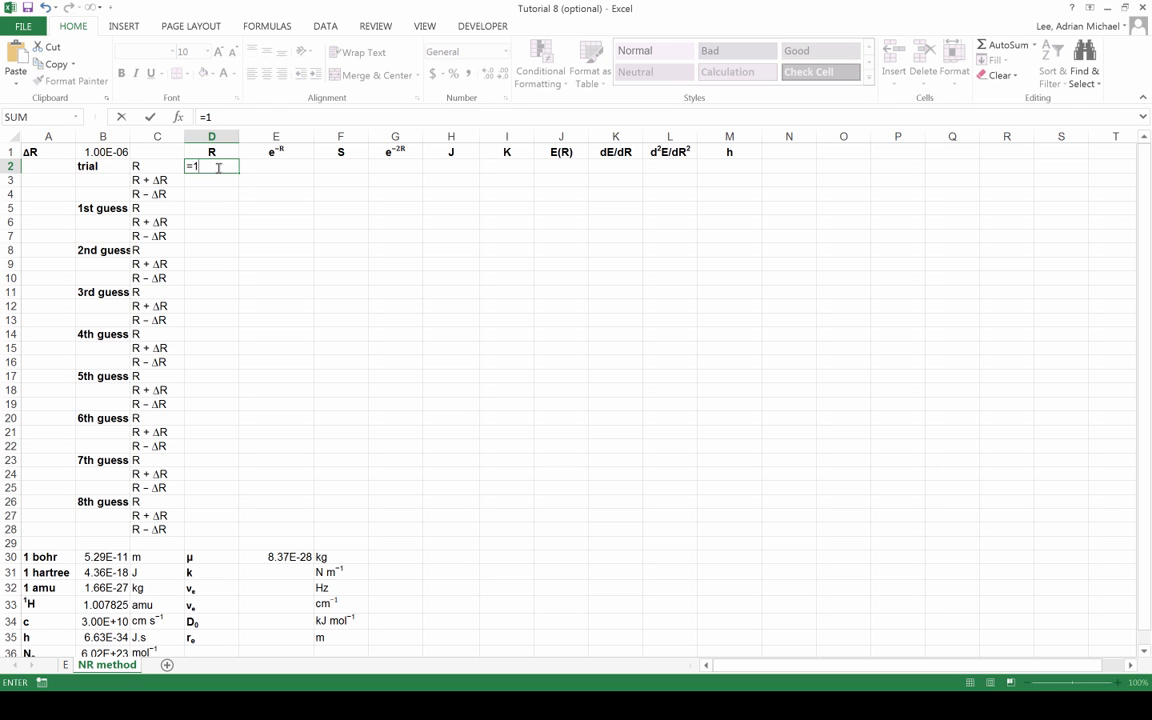
{"action": "key", "text": "Tab"}
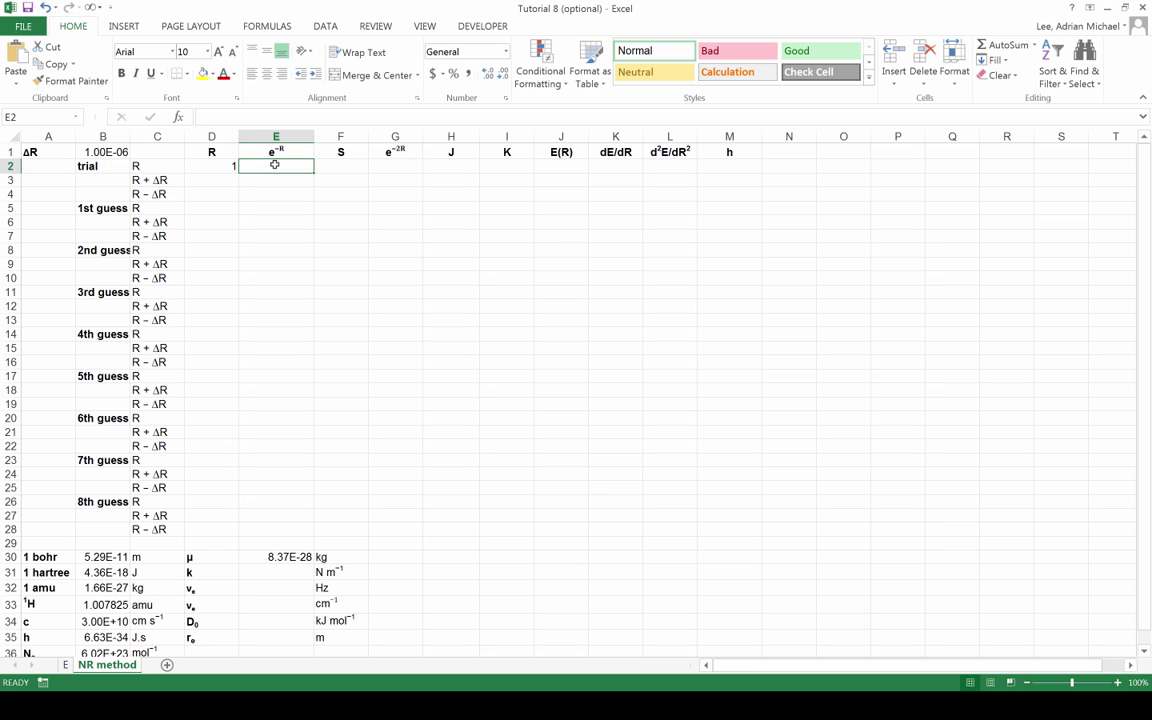
- Enter the e^−R formula =exp(-D2) for the trial R in cell E2
{"action": "type", "text": "="}
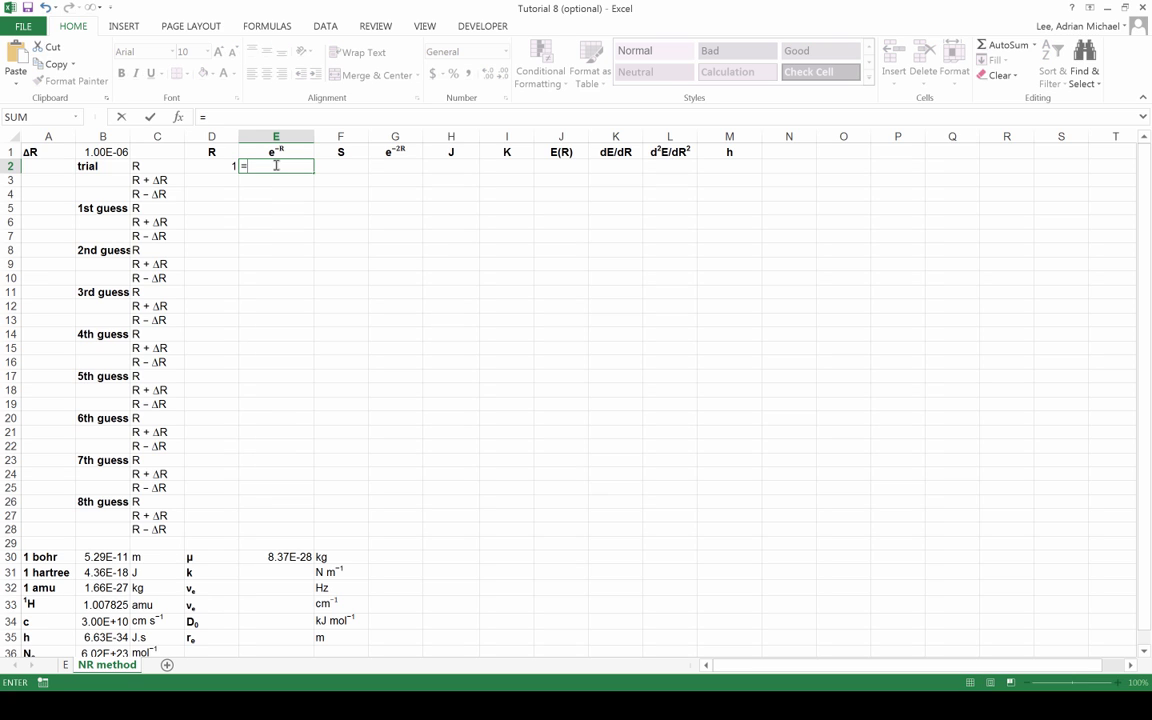
{"action": "type", "text": "exp("}
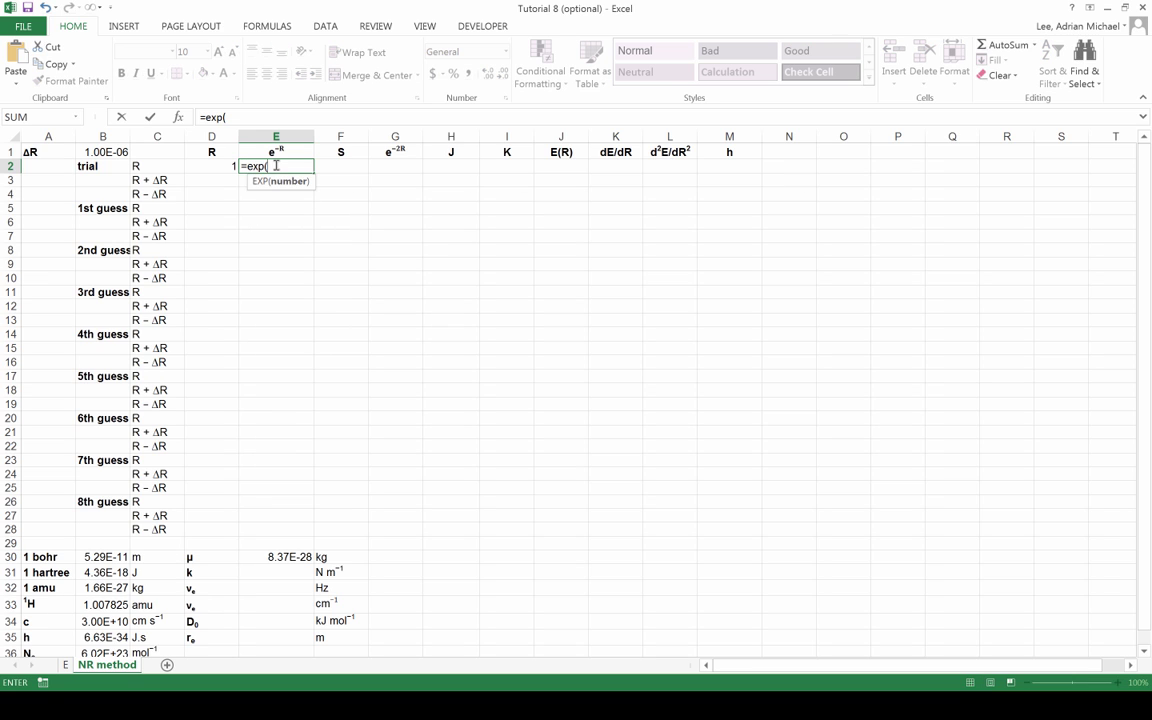
{"action": "type", "text": "-"}
{"action": "left_click", "coordinate": [229, 166]}
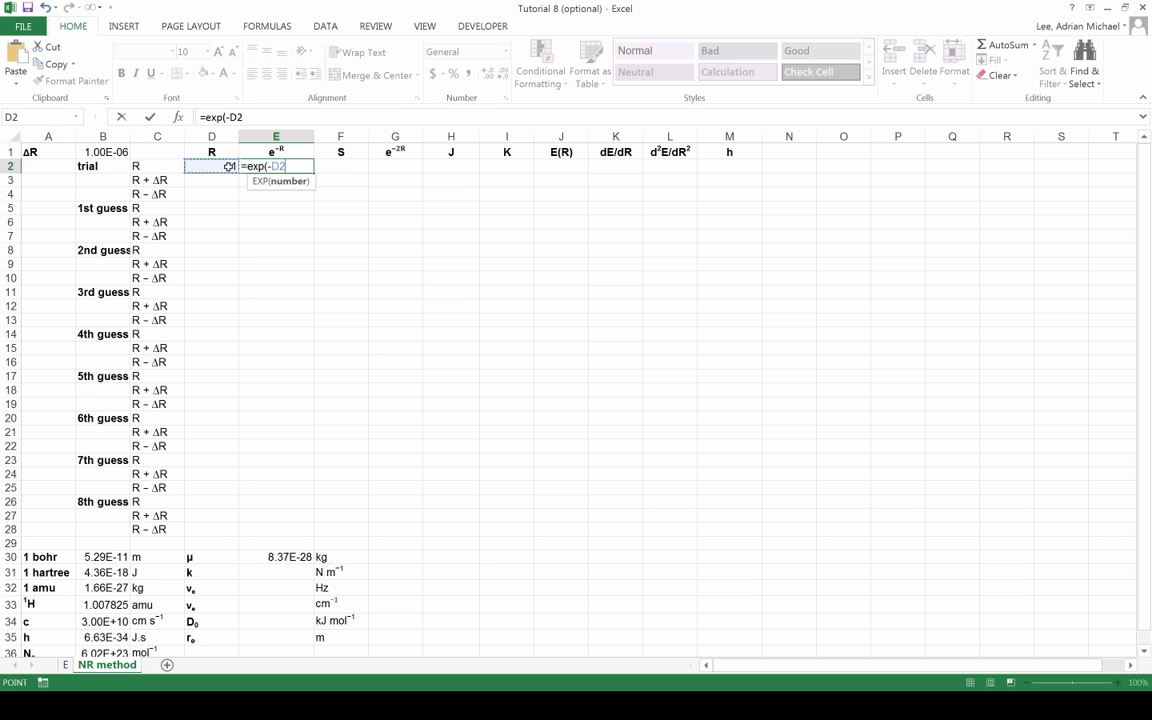
{"action": "type", "text": ")"}
{"action": "key", "text": "Tab"}
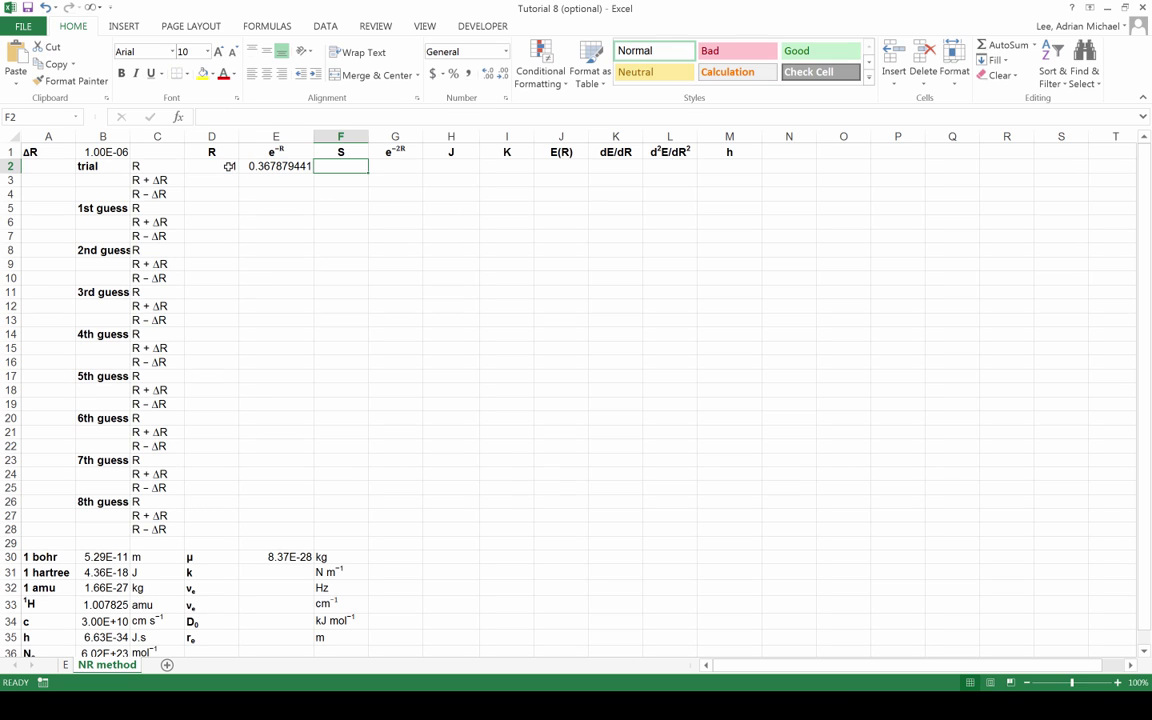
- Enter the overlap integral S formula =E2*(1+D2+D2^2/3) in cell F2
{"action": "type", "text": "="}
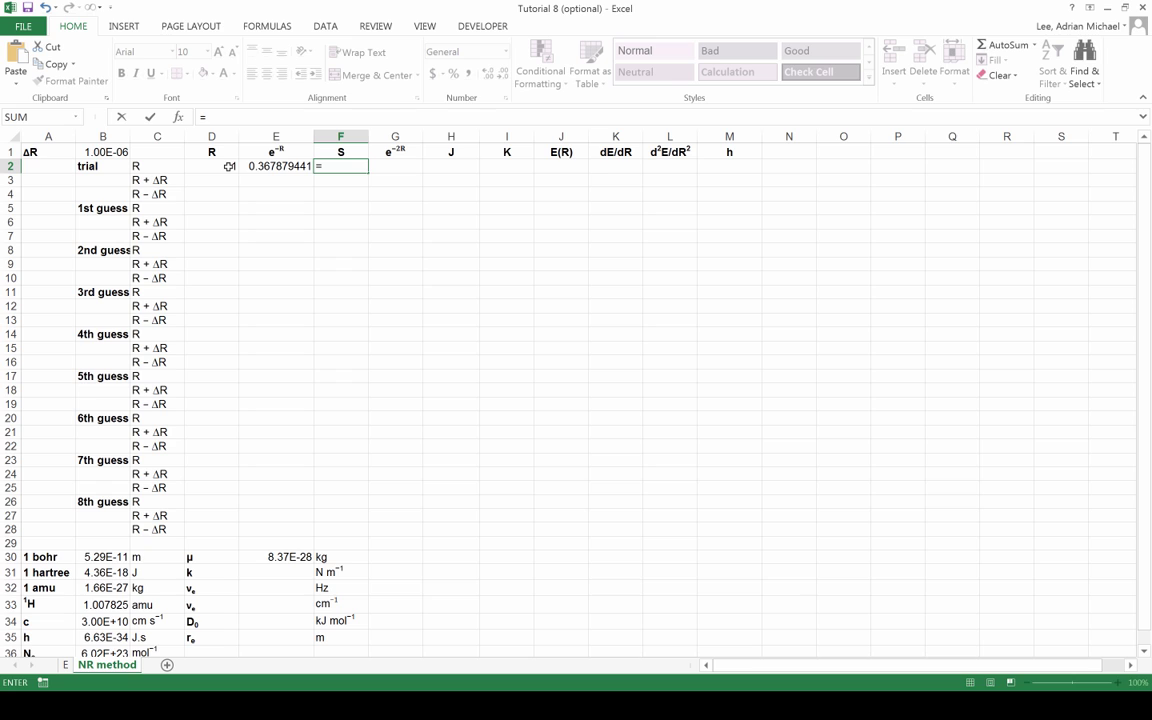
{"action": "left_click", "coordinate": [272, 166]}
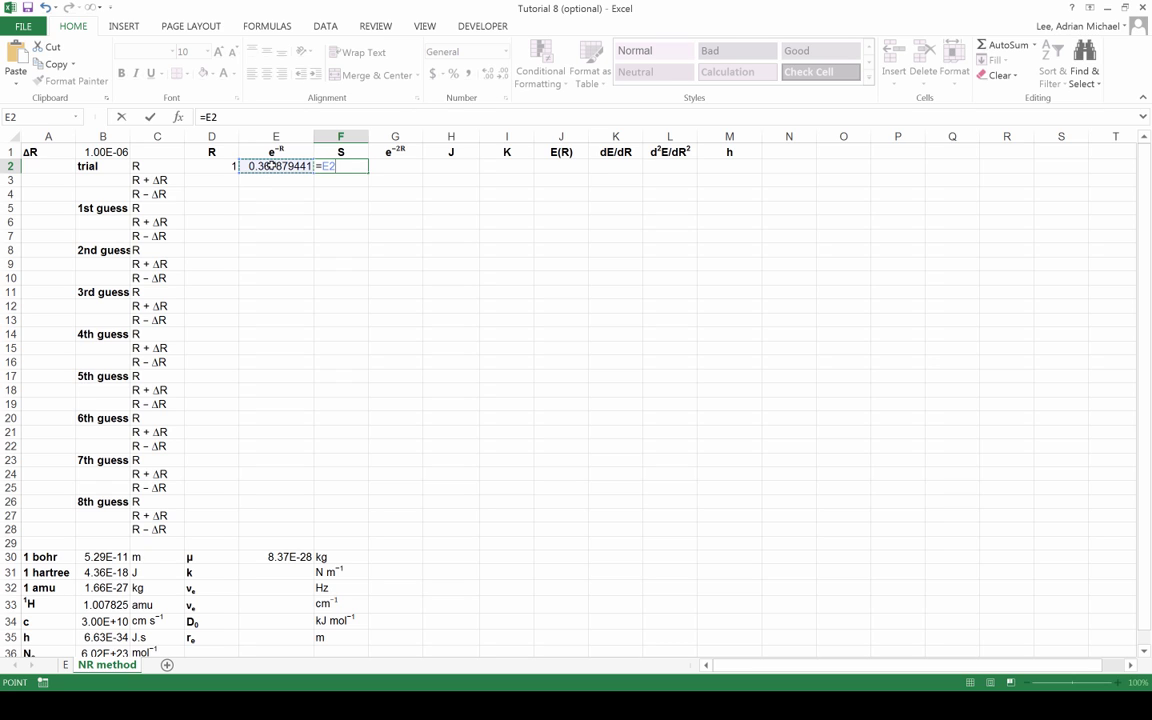
{"action": "type", "text": "*(1+"}
{"action": "left_click", "coordinate": [221, 166]}
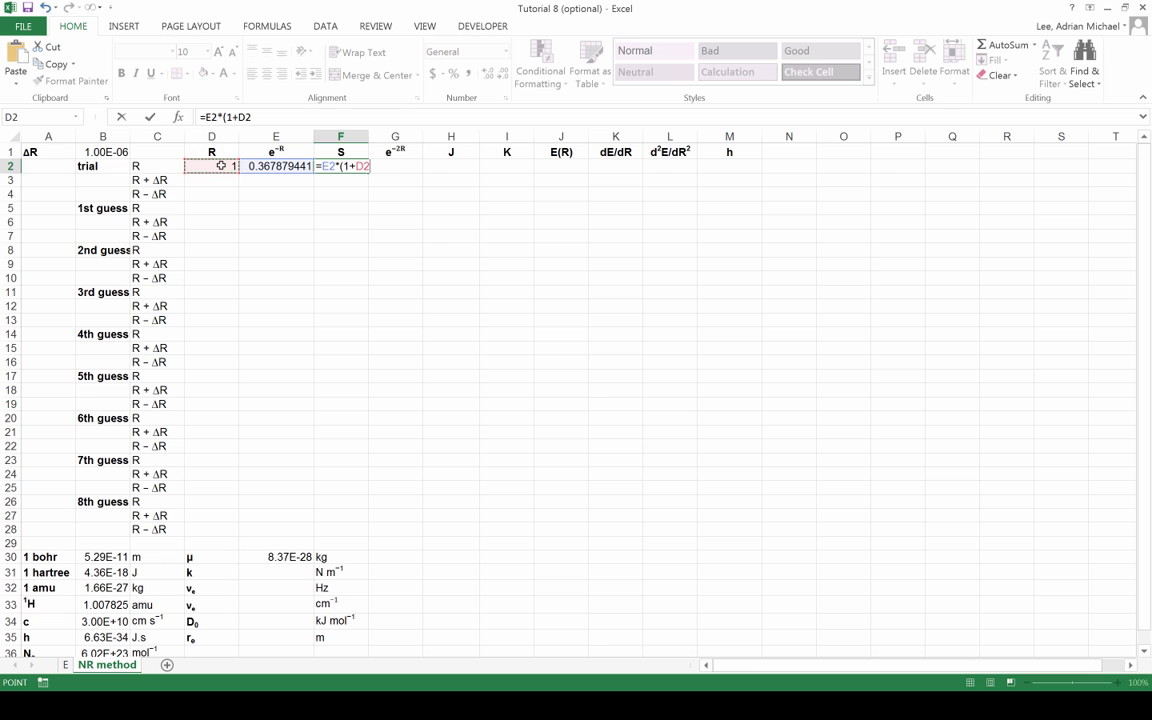
{"action": "type", "text": "+"}
{"action": "left_click", "coordinate": [221, 166]}
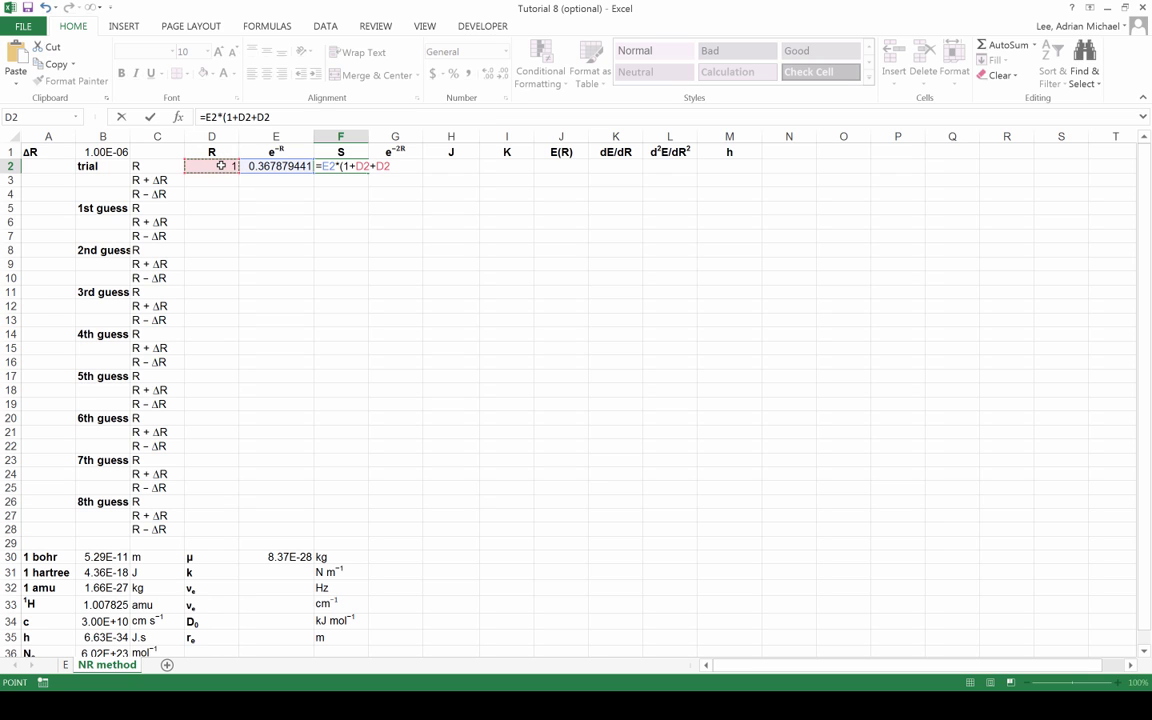
{"action": "type", "text": "^2/3)"}
{"action": "key", "text": "Tab"}
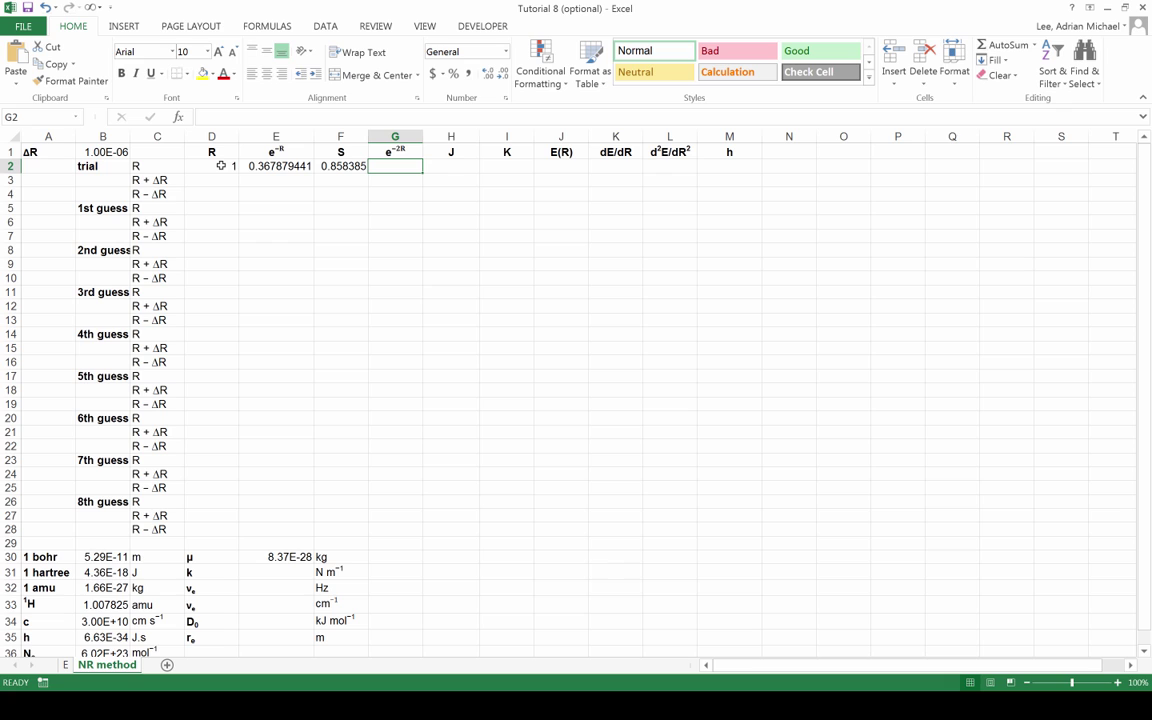
- Enter the e^−2R formula =E2^2 in cell G2
{"action": "type", "text": "="}
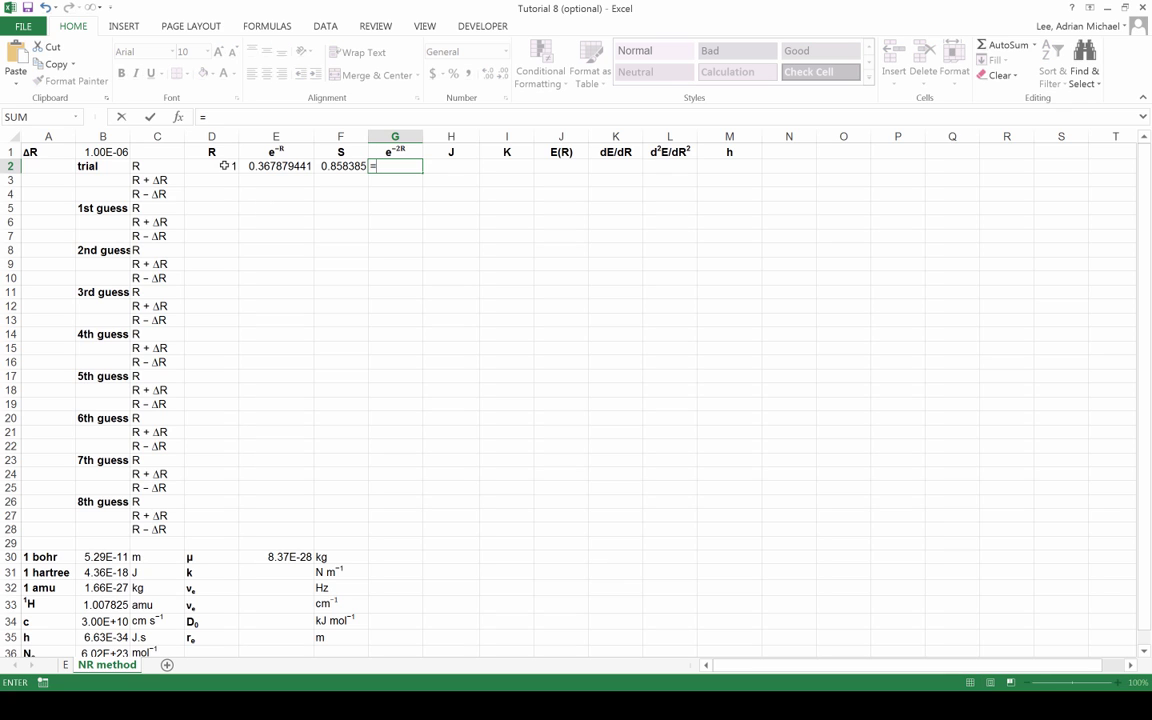
{"action": "left_click", "coordinate": [272, 168]}
{"action": "type", "text": "^"}
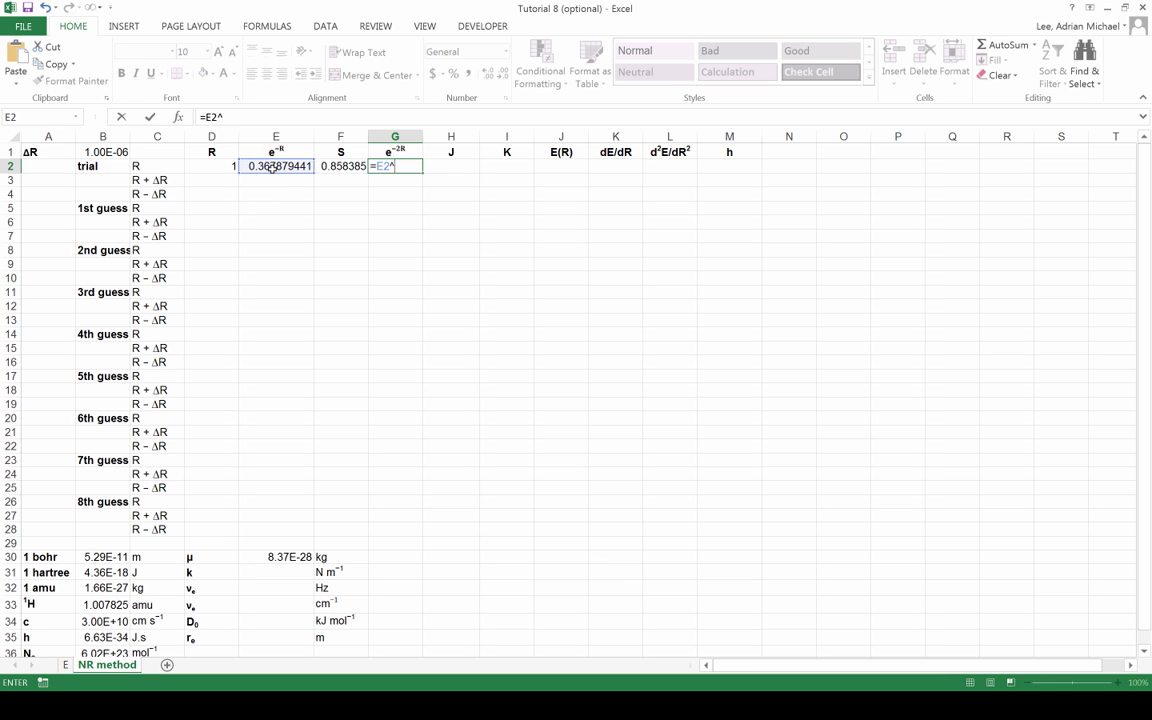
{"action": "type", "text": "2"}
{"action": "key", "text": "Tab"}
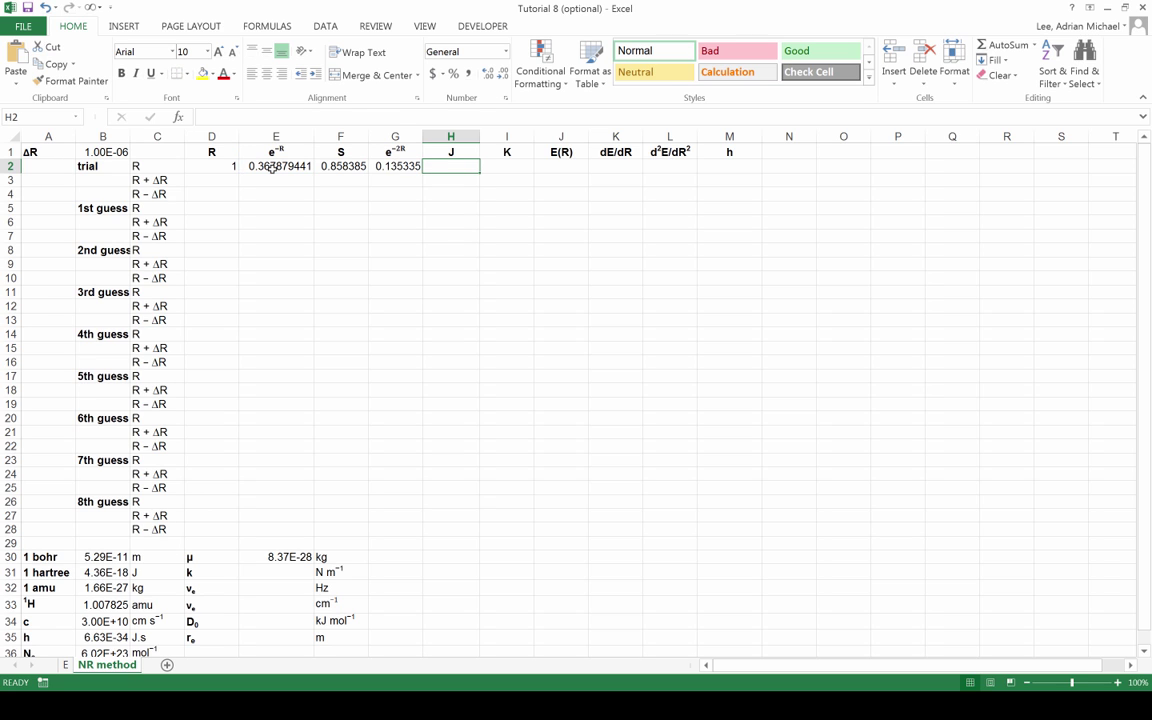
- Enter the J integral formula =G2*(1+1/D2) in cell H2
{"action": "type", "text": "="}
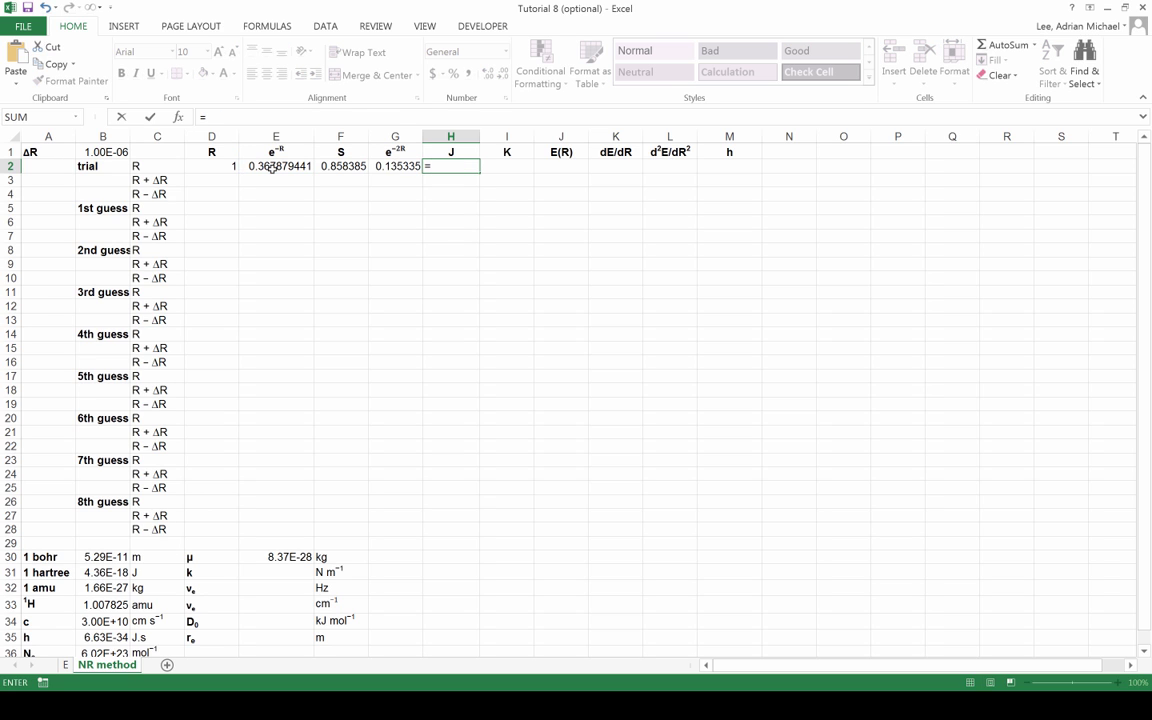
{"action": "left_click", "coordinate": [390, 166]}
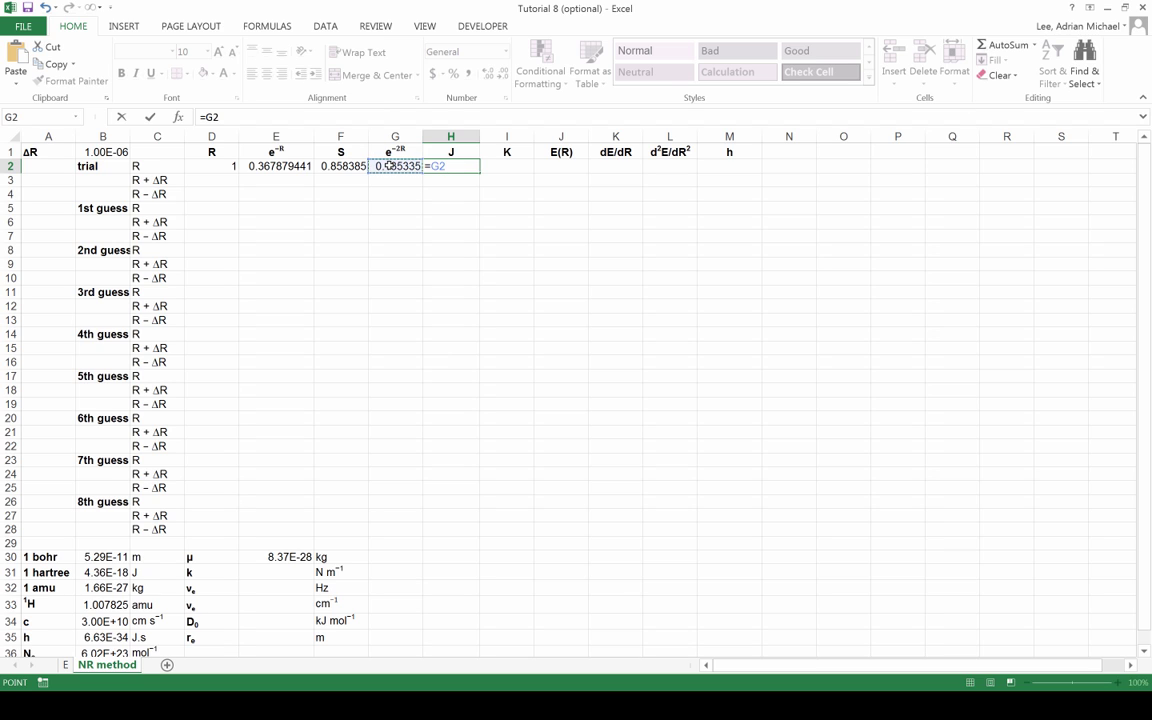
{"action": "type", "text": "*(1+1/"}
{"action": "left_click", "coordinate": [221, 167]}
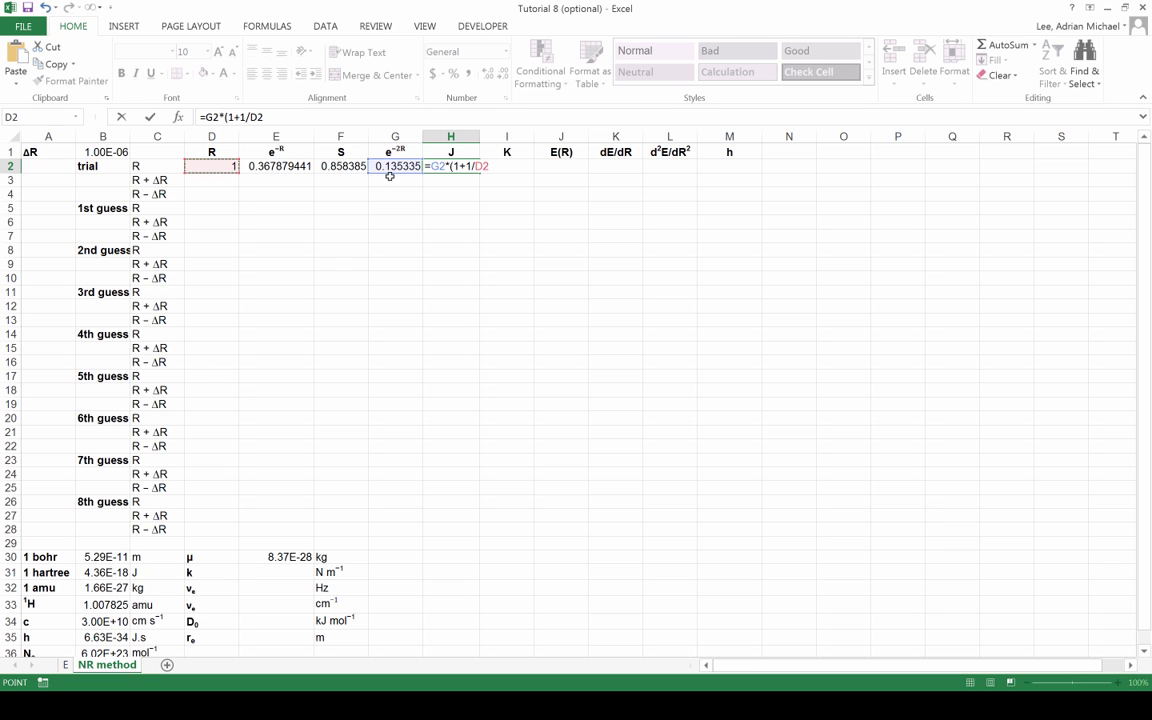
{"action": "type", "text": ")"}
{"action": "key", "text": "Tab"}
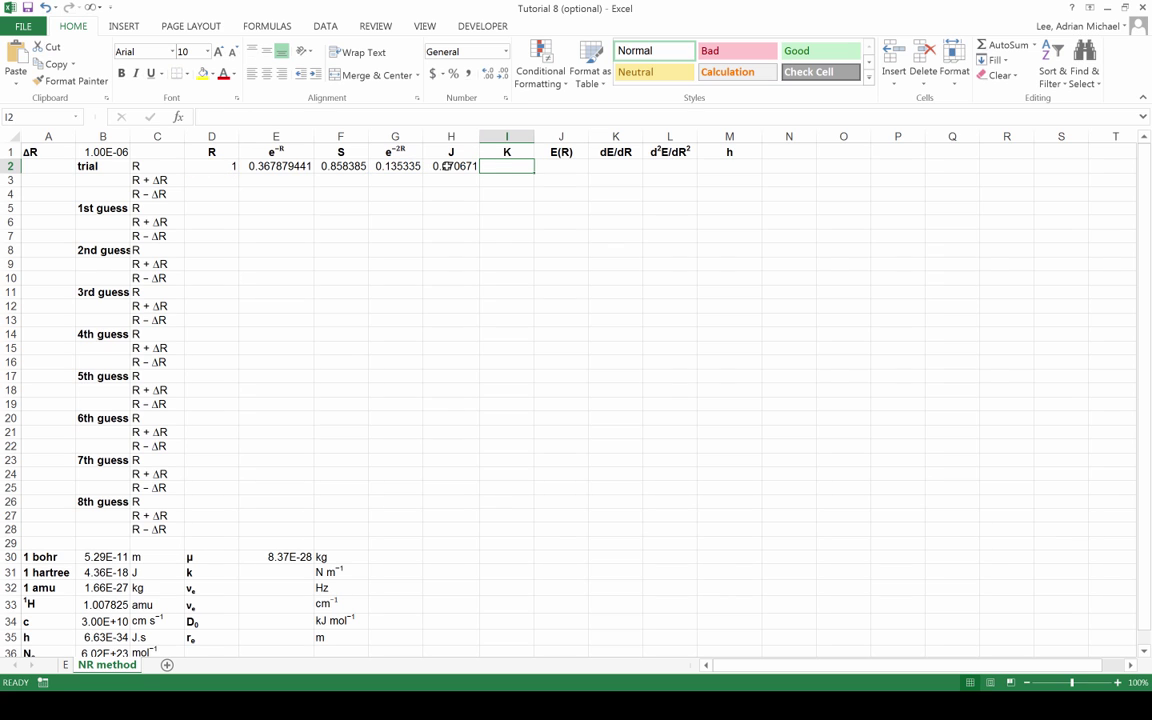
- Enter the K integral formula =F2/D2-E2*(1+D2) for the trial R in cell I2
{"action": "type", "text": "="}
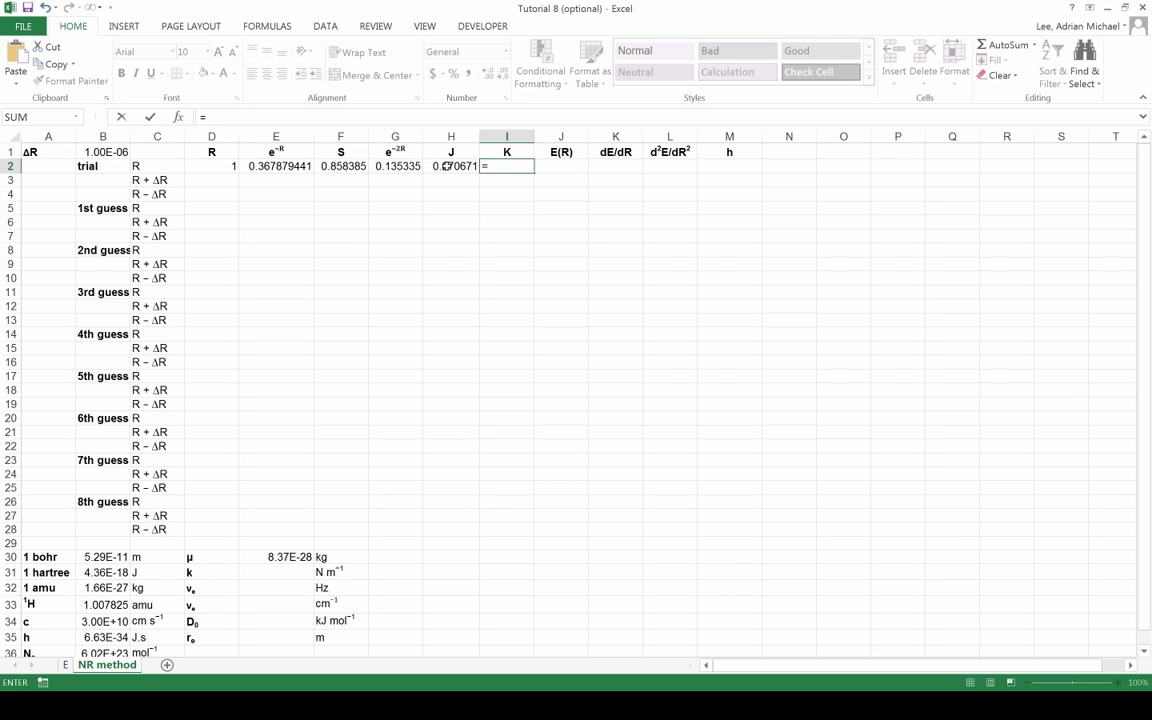
{"action": "left_click", "coordinate": [345, 167]}
{"action": "type", "text": "/"}
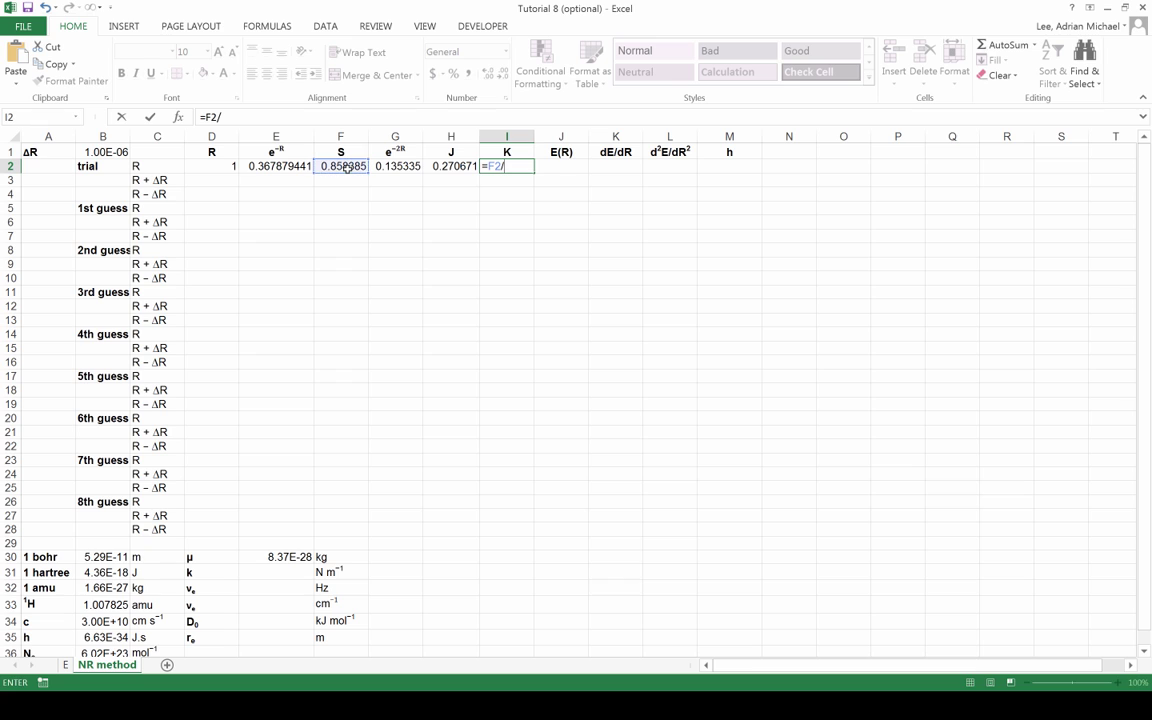
{"action": "left_click", "coordinate": [230, 166]}
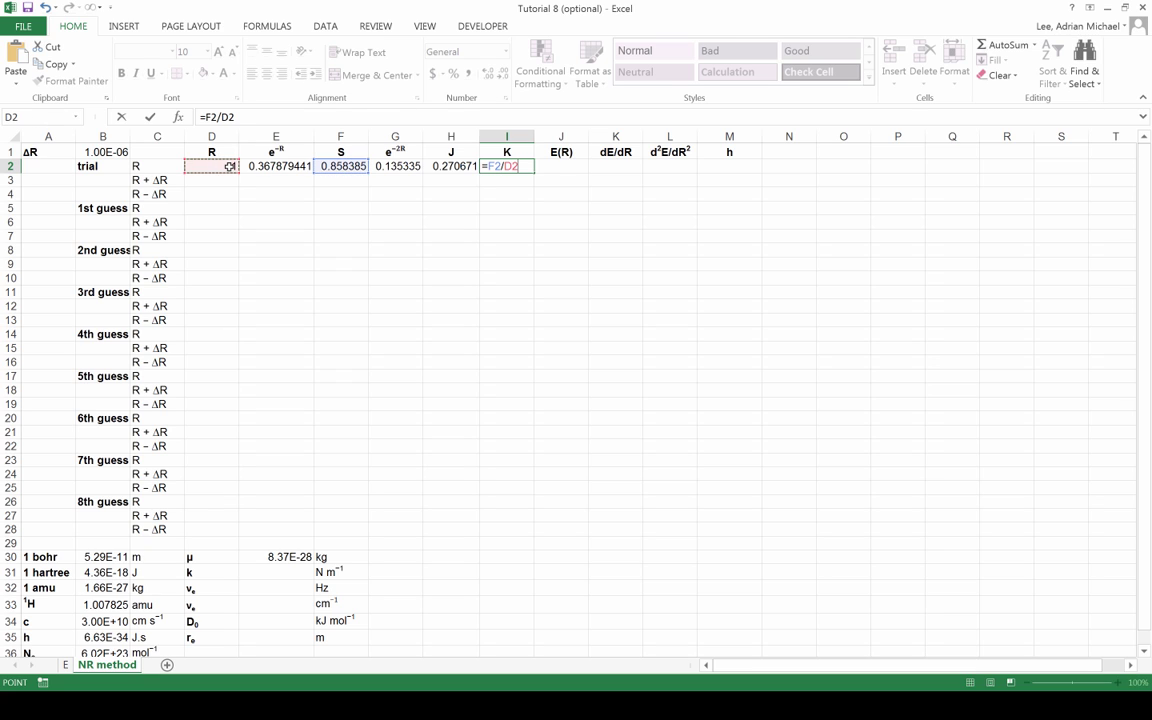
{"action": "type", "text": "-"}
{"action": "left_click", "coordinate": [282, 166]}
{"action": "type", "text": "*("}
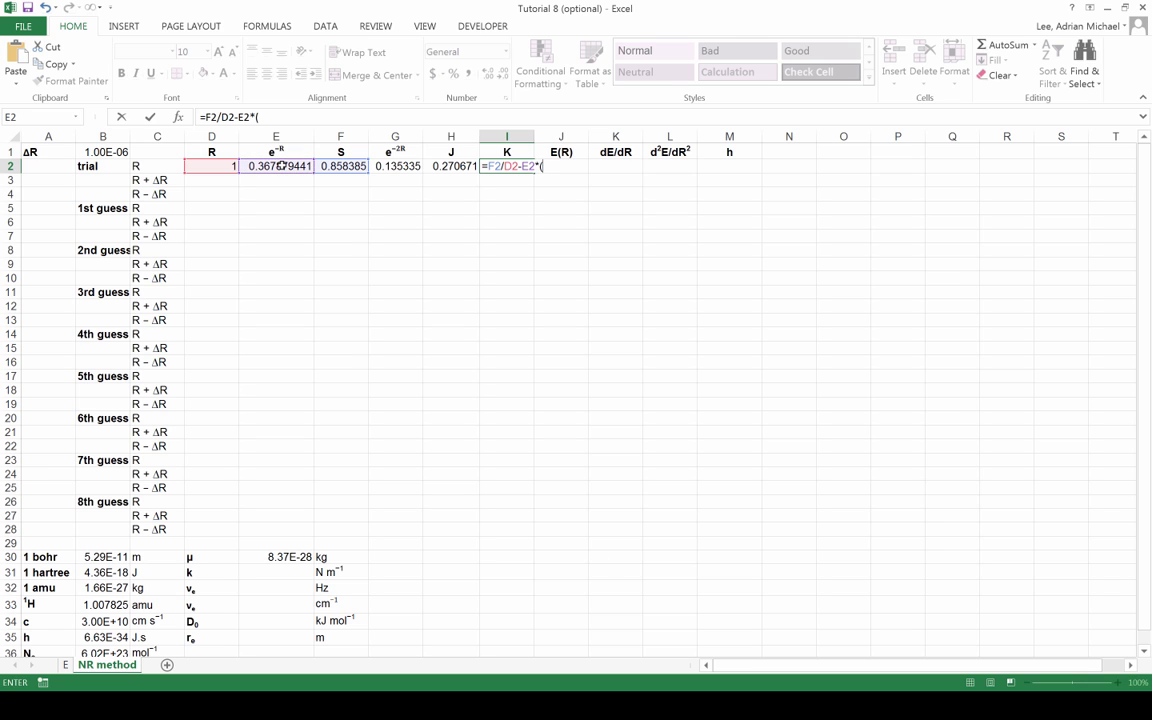
{"action": "type", "text": "1+"}
{"action": "left_click", "coordinate": [205, 165]}
{"action": "type", "text": ")"}
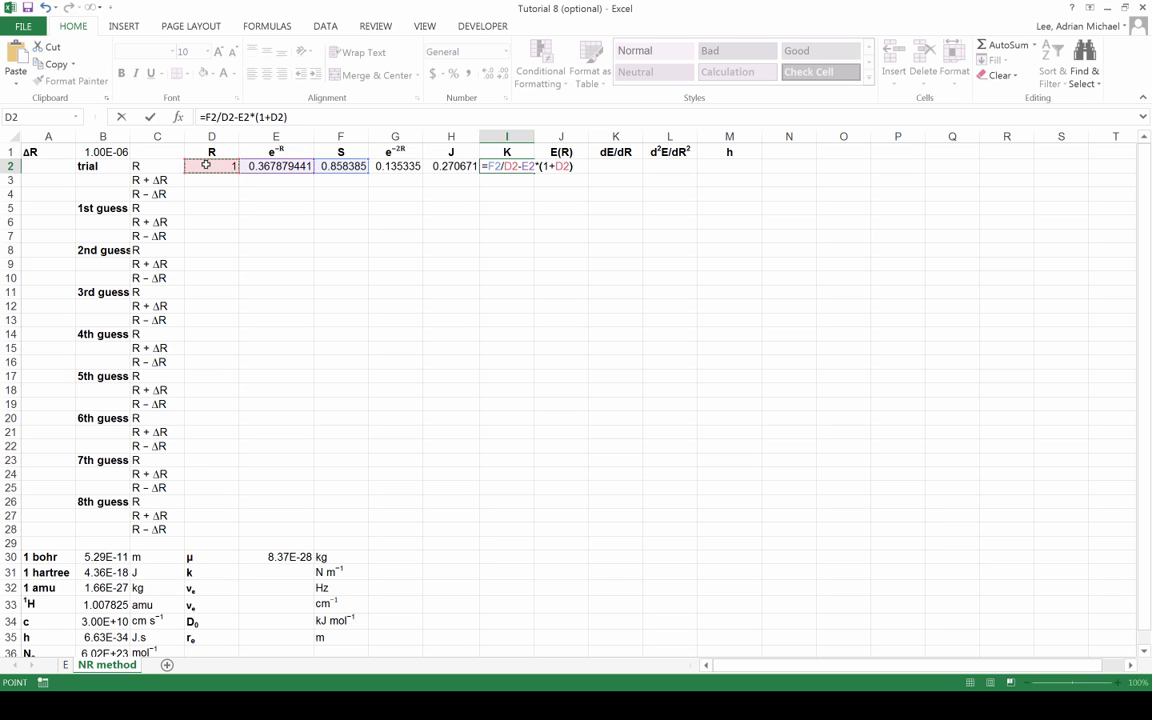
{"action": "key", "text": "Tab"}
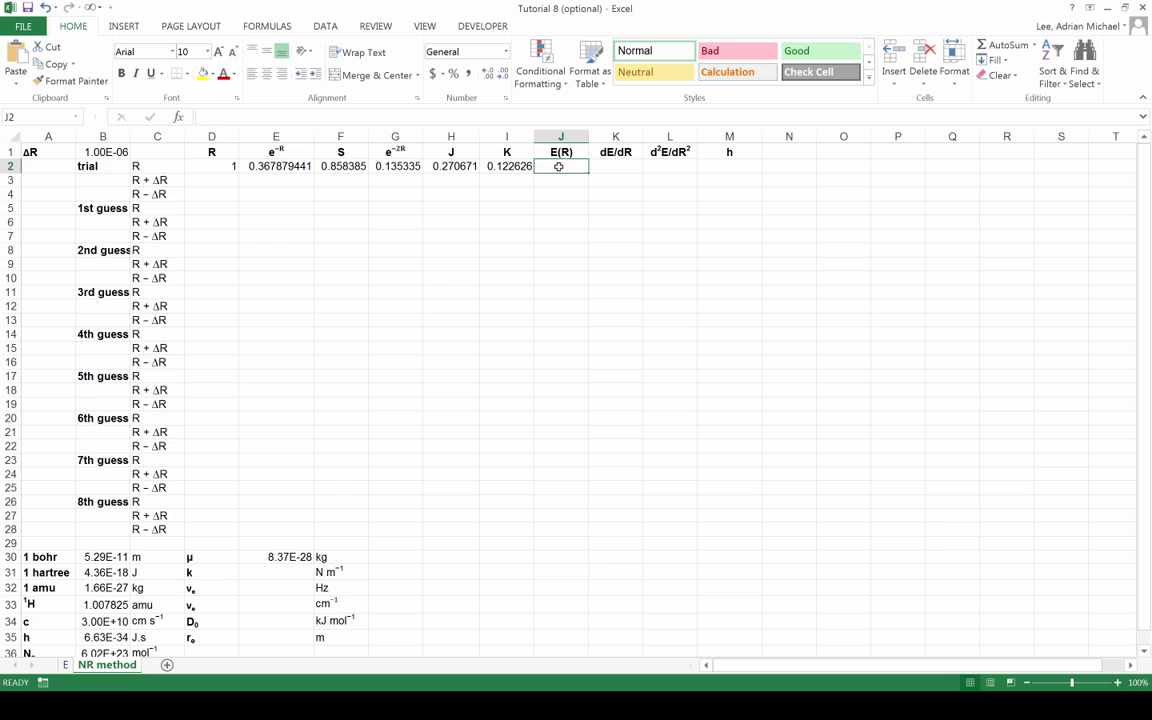
- Enter the E(R) energy formula =(H2+I2)/(1+F2) for the trial R in cell J2
{"action": "type", "text": "="}
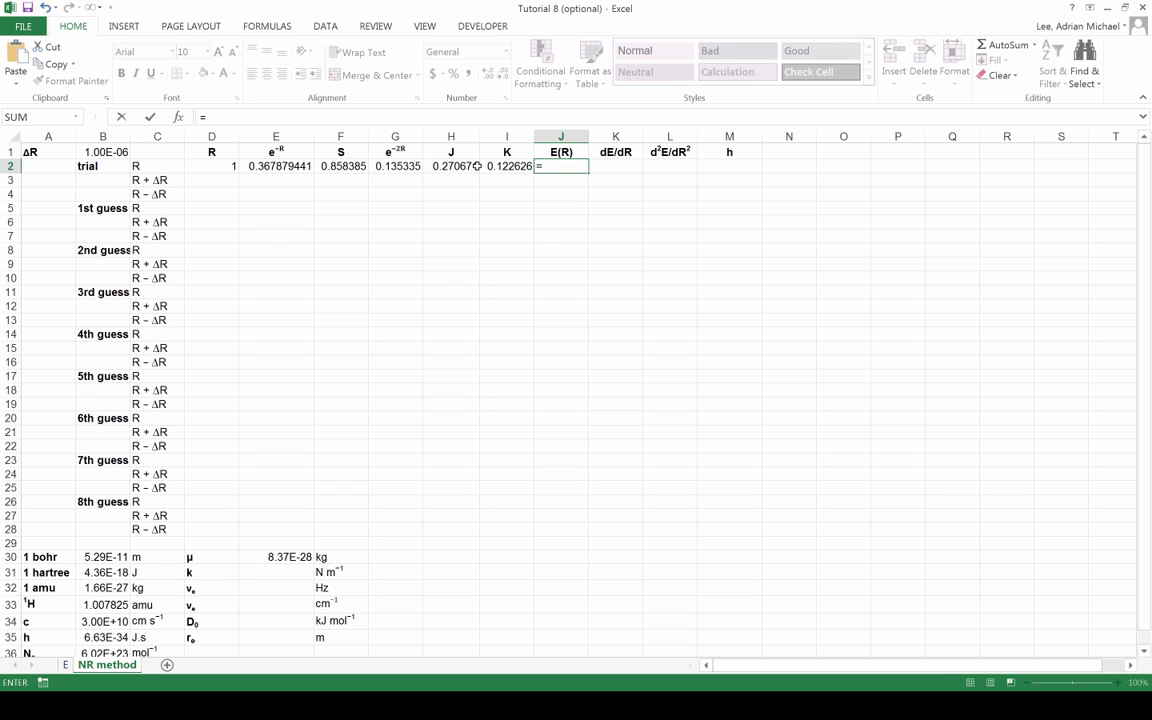
{"action": "type", "text": "("}
{"action": "left_click", "coordinate": [478, 166]}
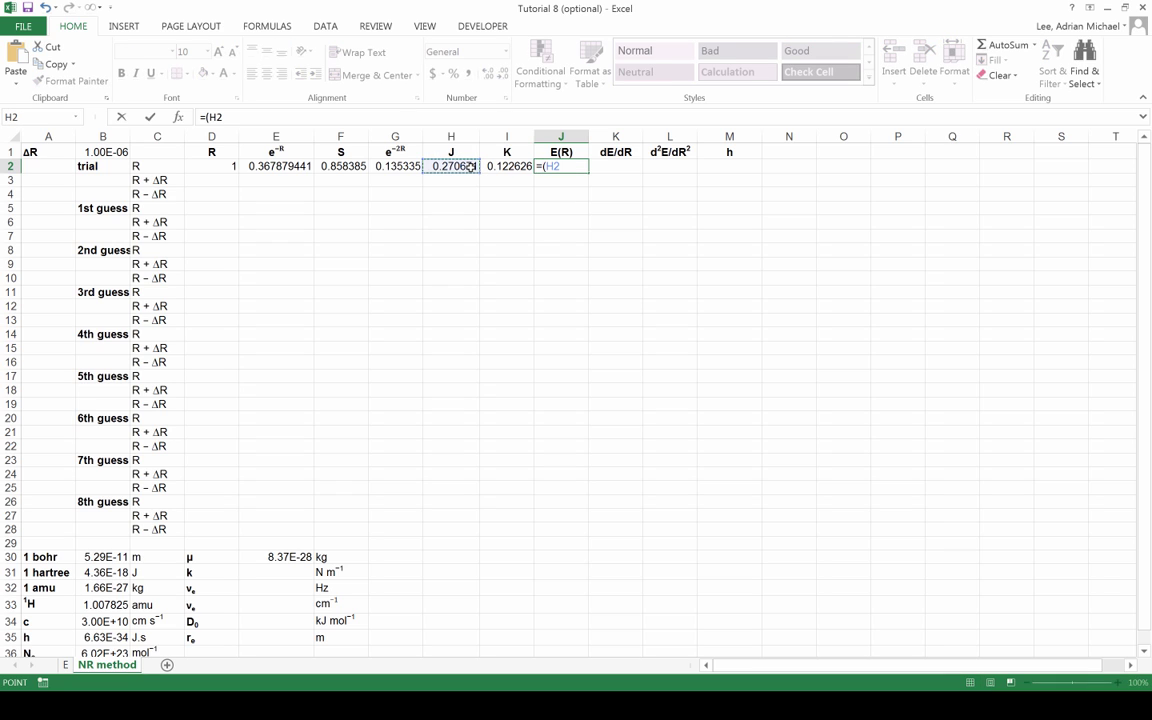
{"action": "type", "text": "+"}
{"action": "left_click", "coordinate": [528, 167]}
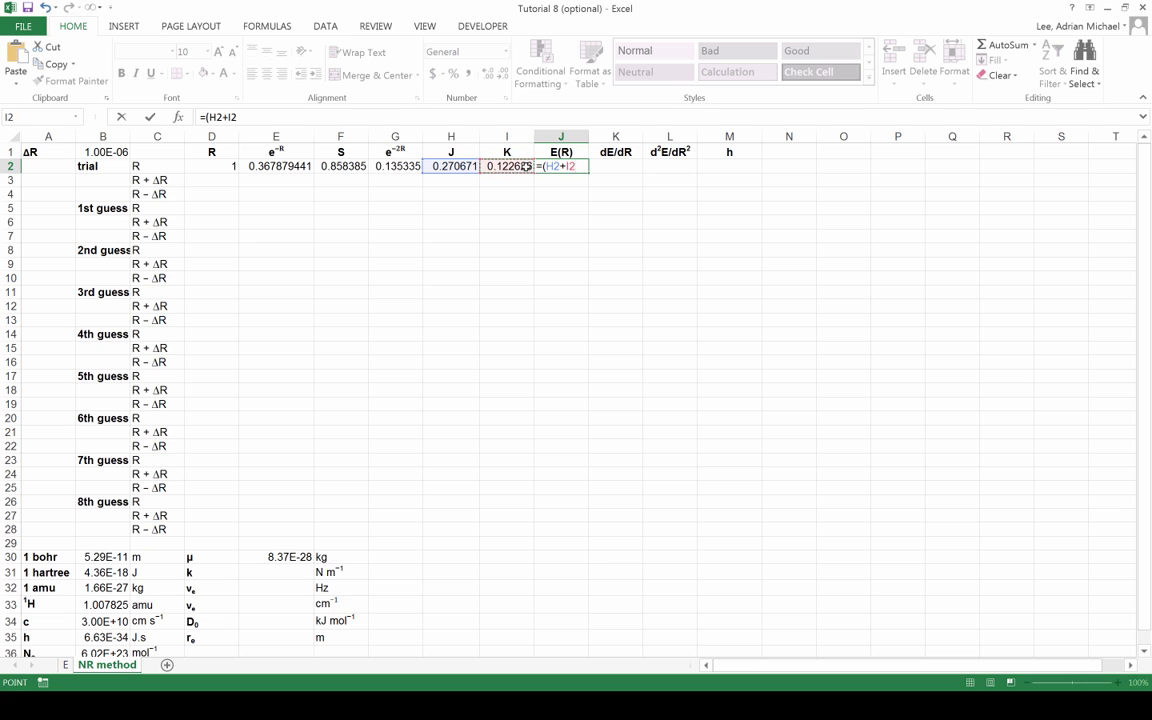
{"action": "type", "text": ")/(1"}
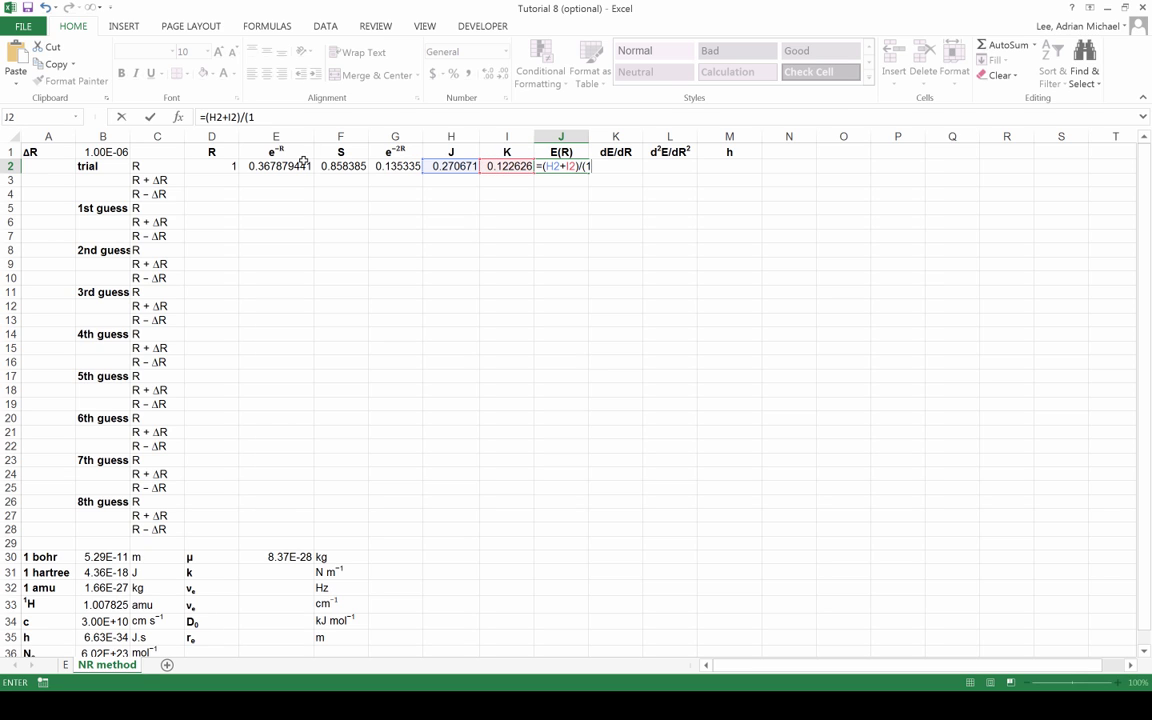
{"action": "type", "text": "+"}
{"action": "left_click", "coordinate": [341, 165]}
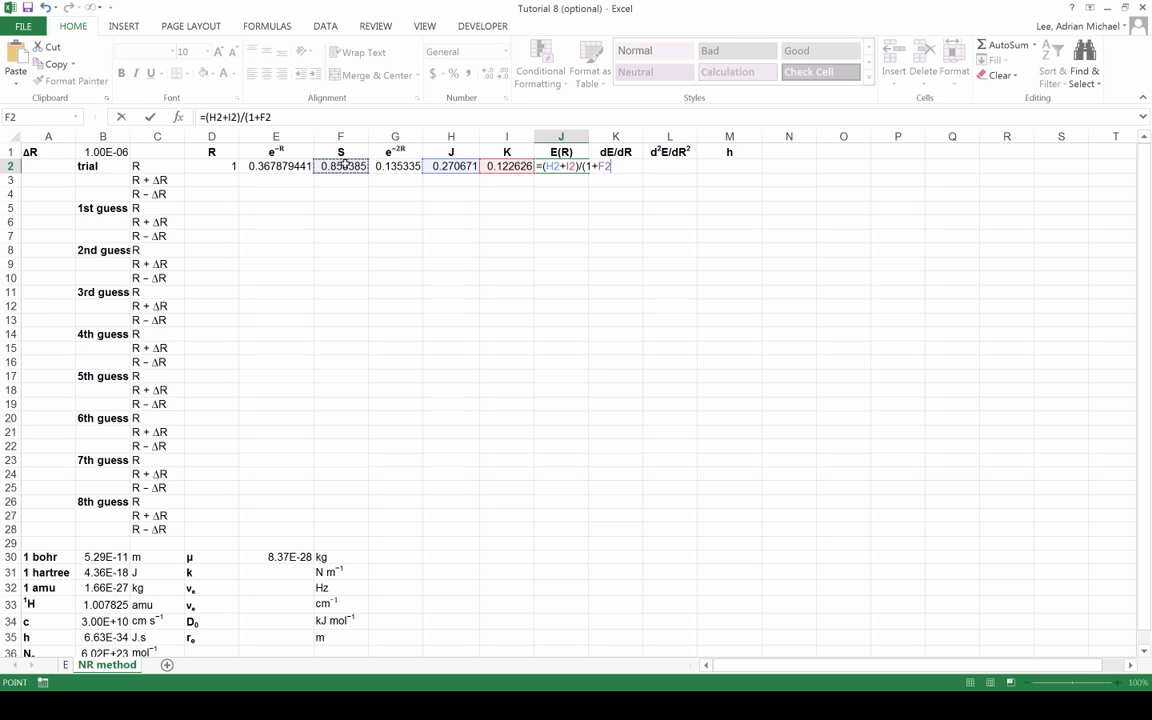
{"action": "type", "text": ")"}
{"action": "key", "text": "Tab"}
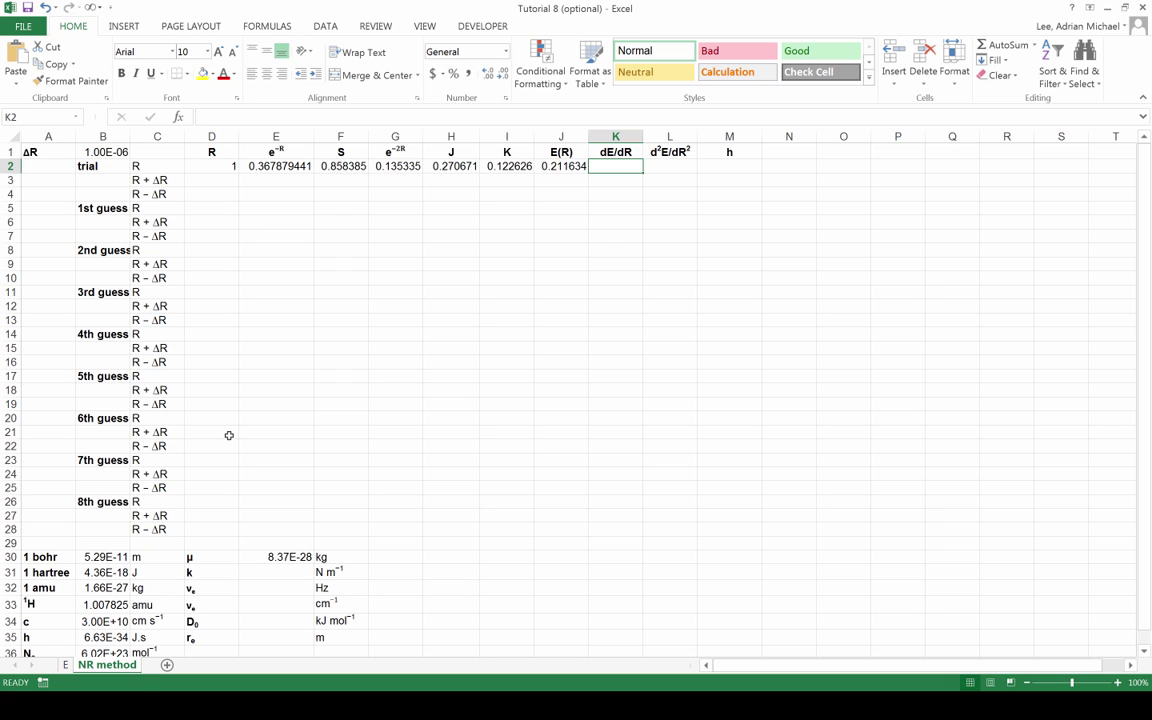
- Enter the trial R + ΔR formula =D2+$B$1 in cell D3, with an absolute reference to ΔR
{"action": "left_click", "coordinate": [209, 184]}
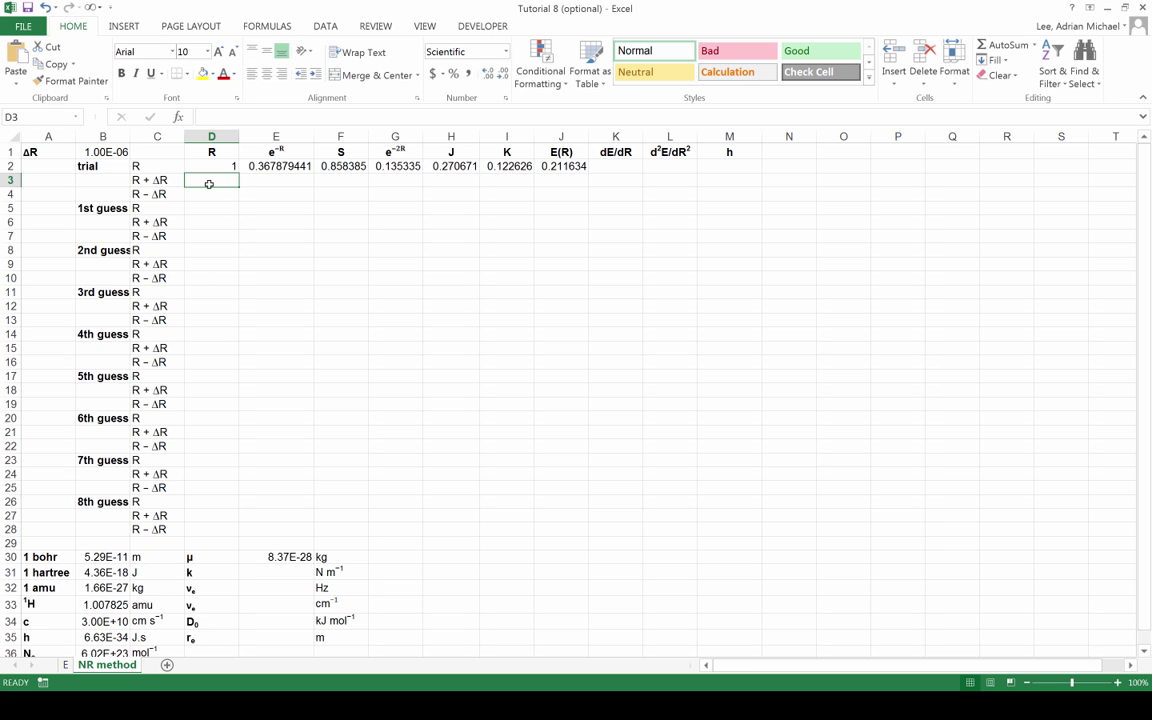
{"action": "type", "text": "="}
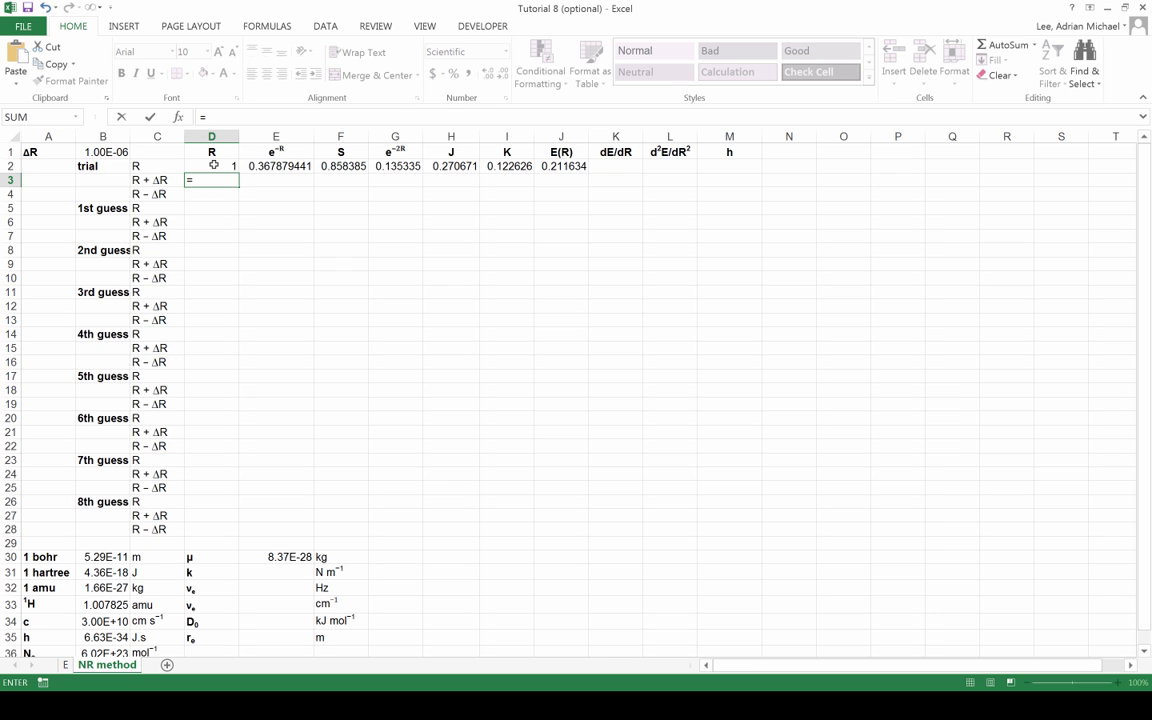
{"action": "left_click", "coordinate": [213, 165]}
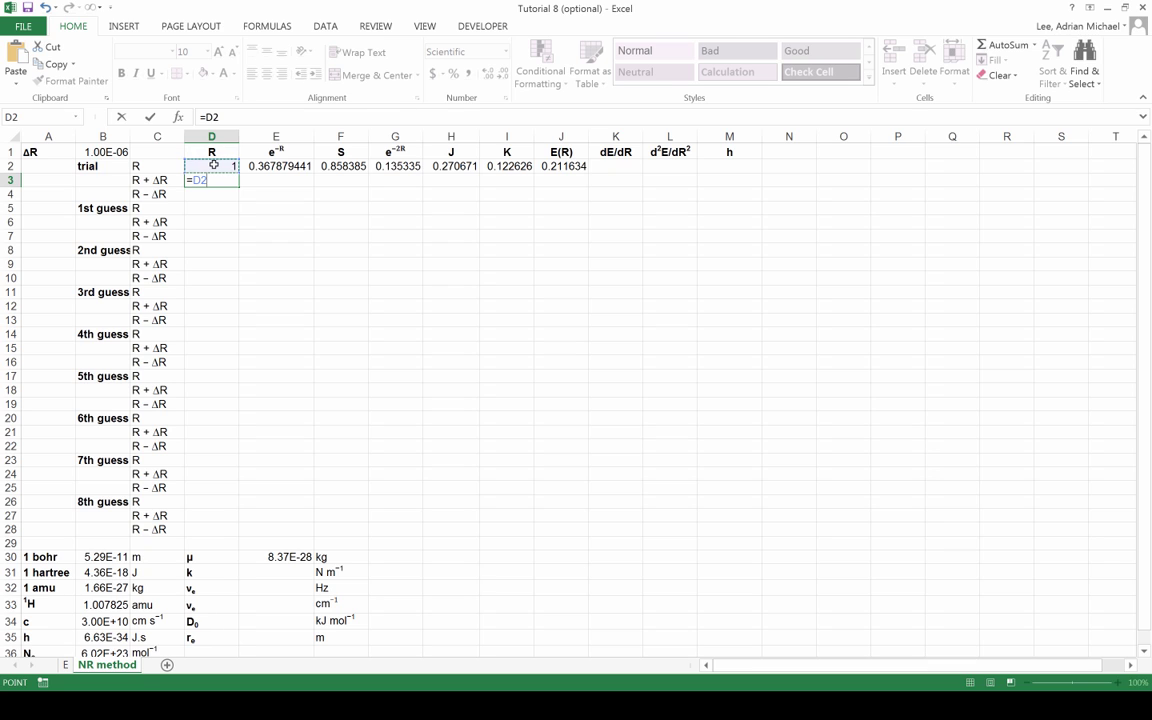
{"action": "type", "text": "+"}
{"action": "left_click", "coordinate": [100, 152]}
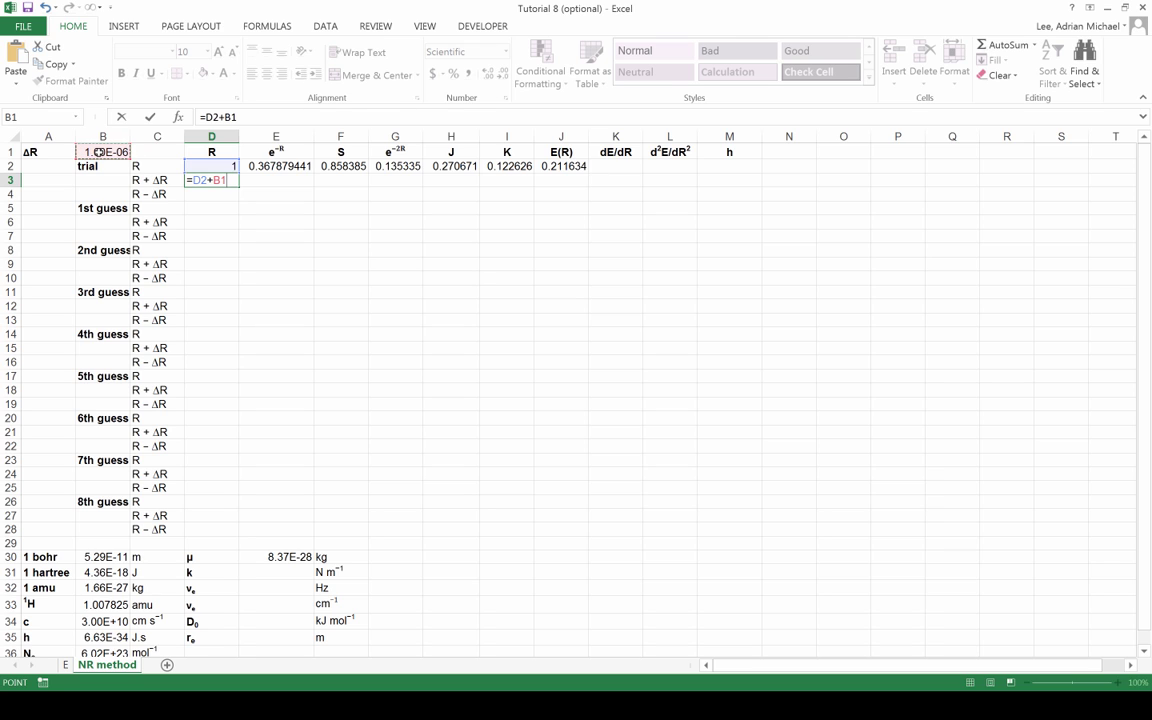
{"action": "key", "text": "F4"}
{"action": "key", "text": "Tab"}
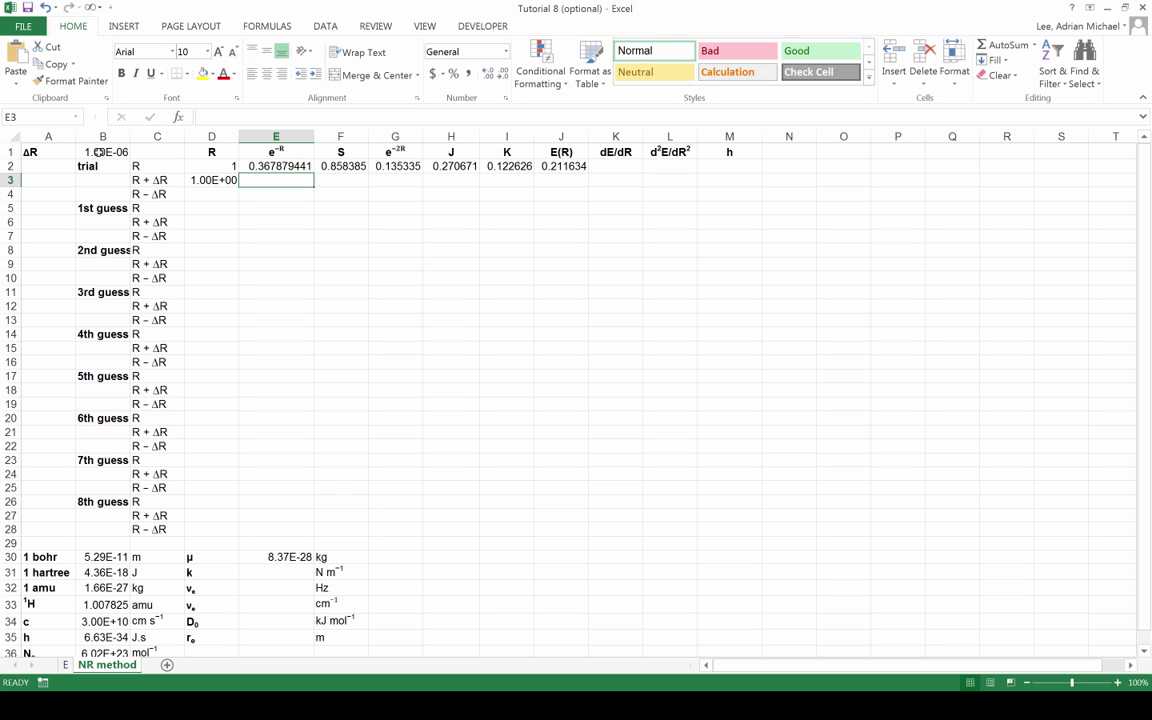
- Enter the trial R − ΔR formula =D2-$B$1 in cell D4, with an absolute reference to ΔR
{"action": "left_click", "coordinate": [204, 191]}
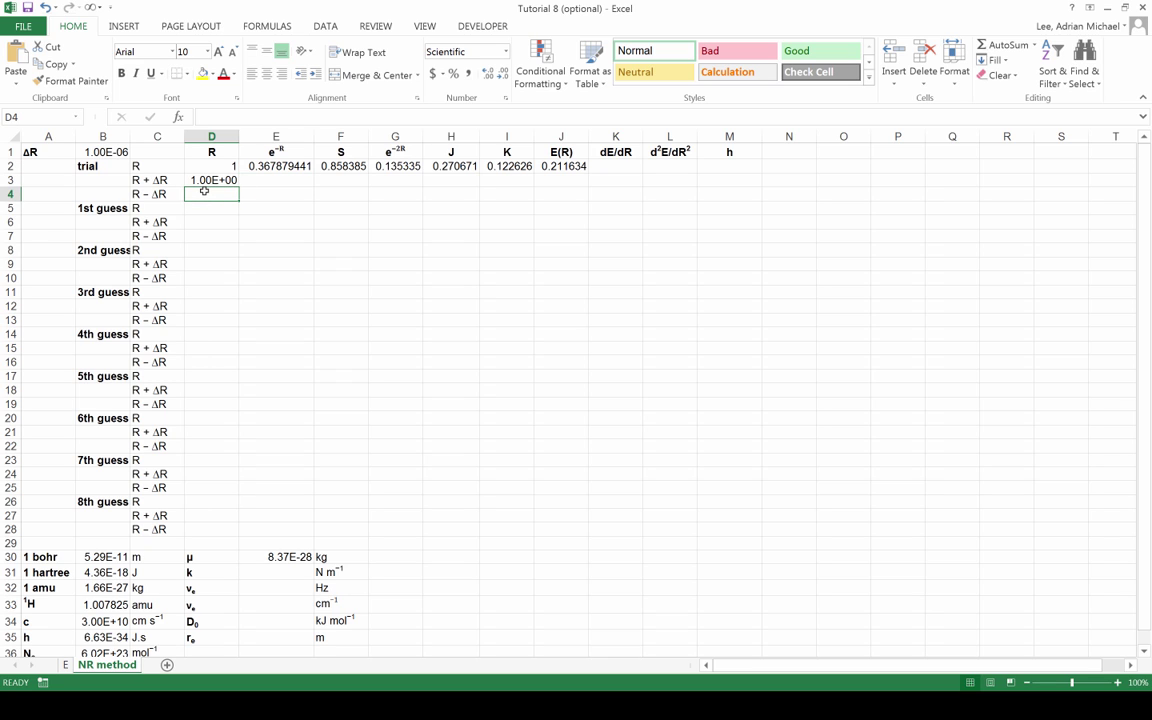
{"action": "type", "text": "="}
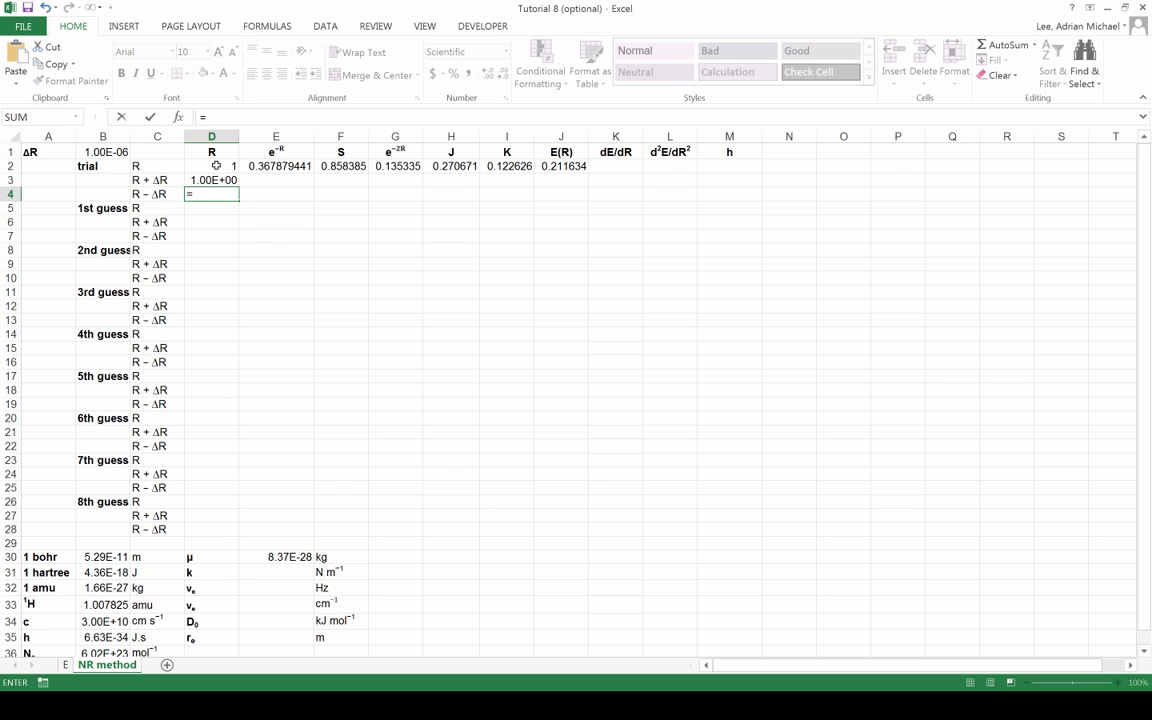
{"action": "left_click", "coordinate": [214, 165]}
{"action": "type", "text": "-"}
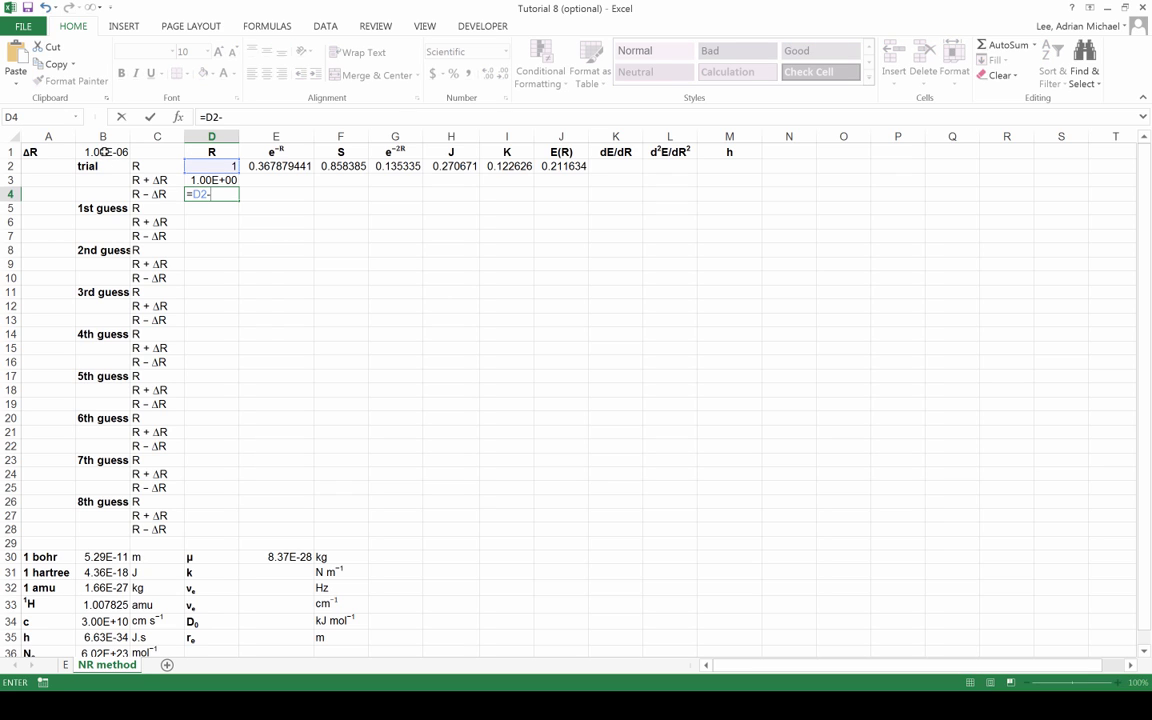
{"action": "left_click", "coordinate": [104, 150]}
{"action": "key", "text": "F4"}
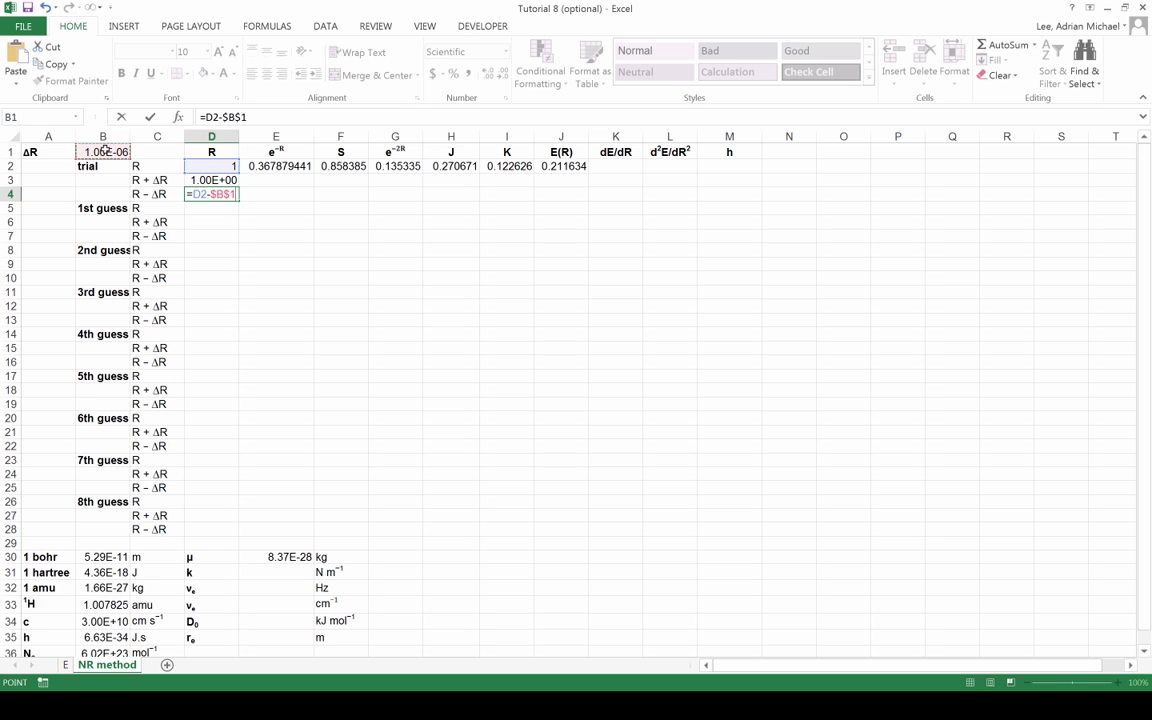
{"action": "key", "text": "Tab"}
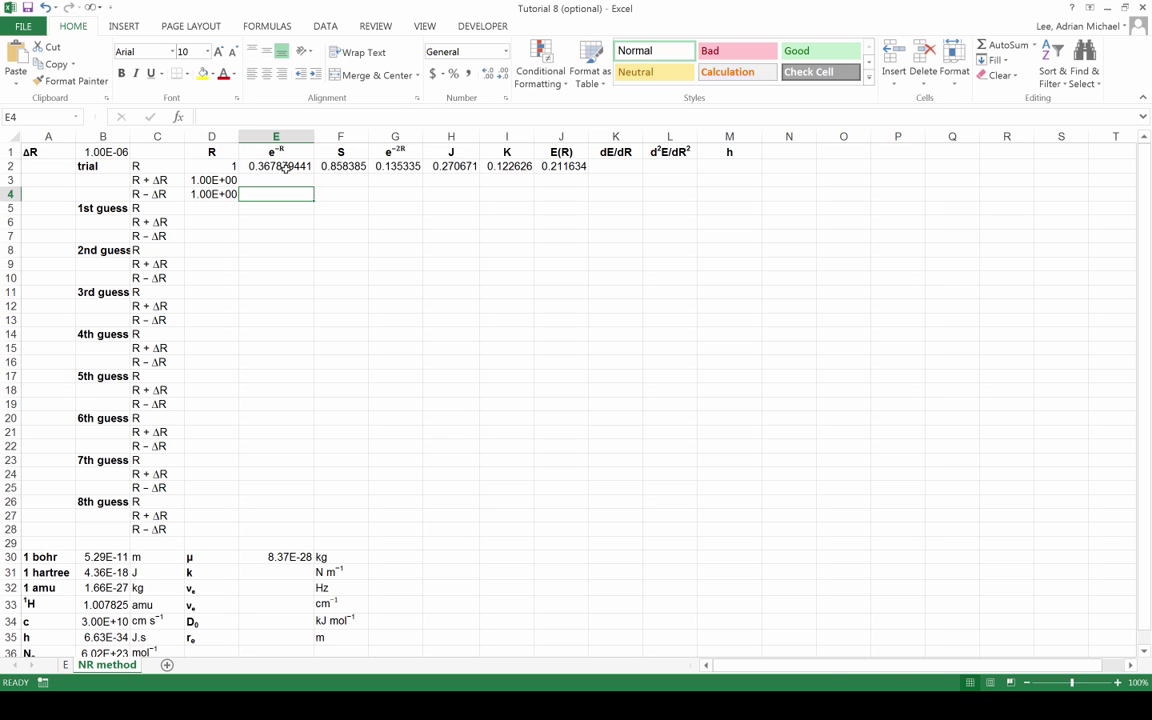
- Fill the formulas in E2:J2 down through row 4 and check the E(R) formulas in J2 to J4
{"action": "left_click_drag", "start_coordinate": [258, 162], "coordinate": [540, 165]}
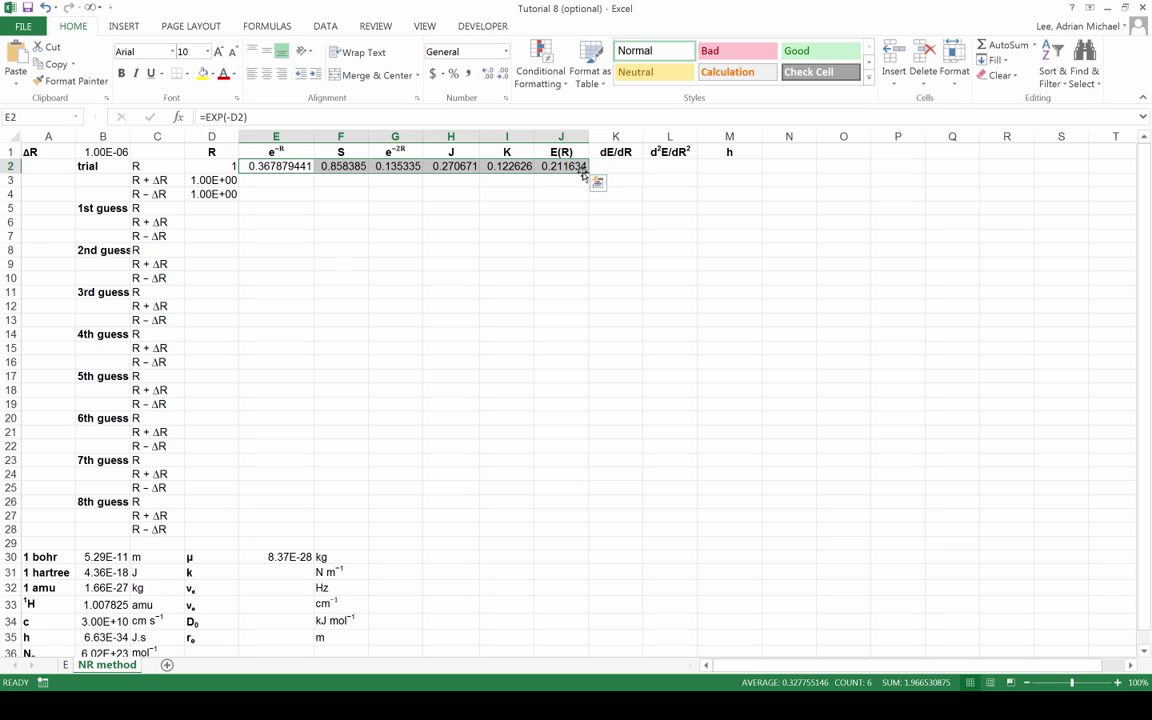
{"action": "left_click_drag", "start_coordinate": [589, 170], "coordinate": [589, 198]}
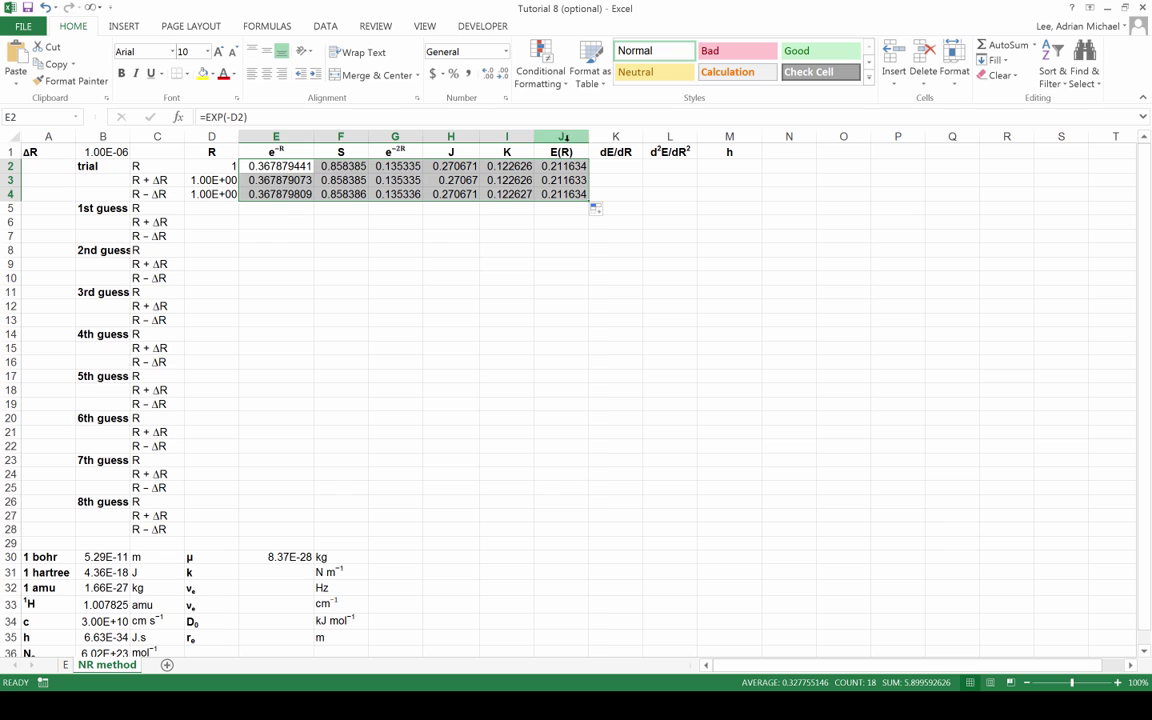
{"action": "left_click", "coordinate": [562, 137]}
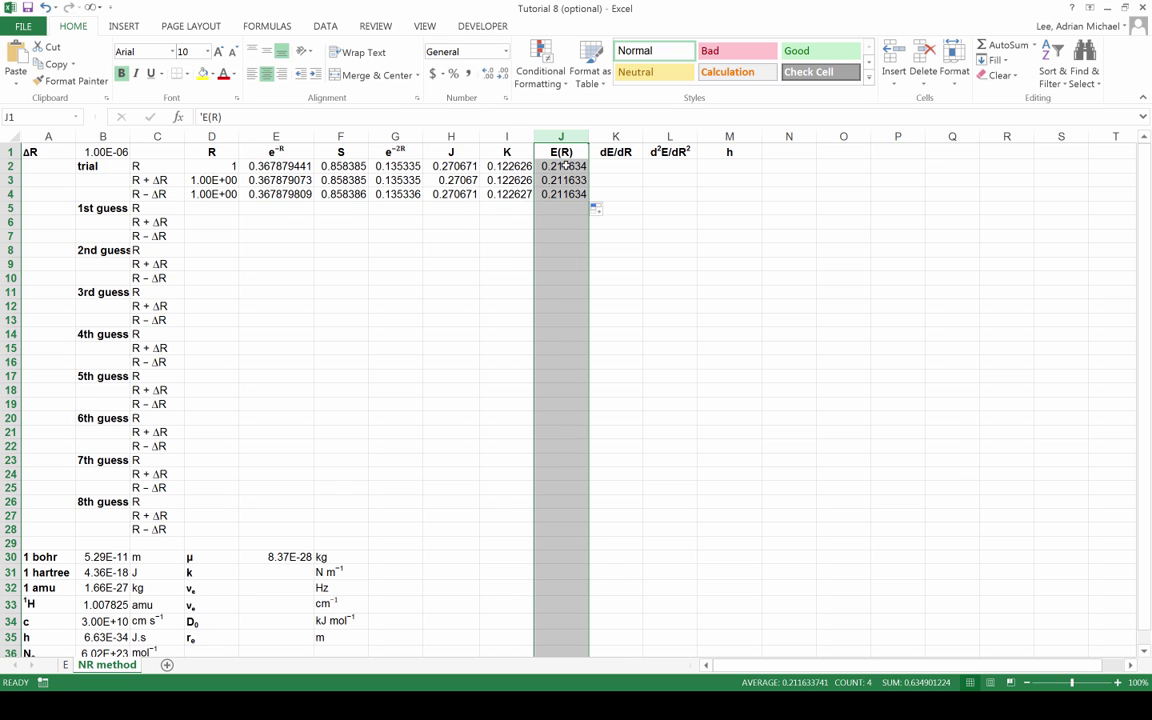
{"action": "left_click", "coordinate": [565, 167]}
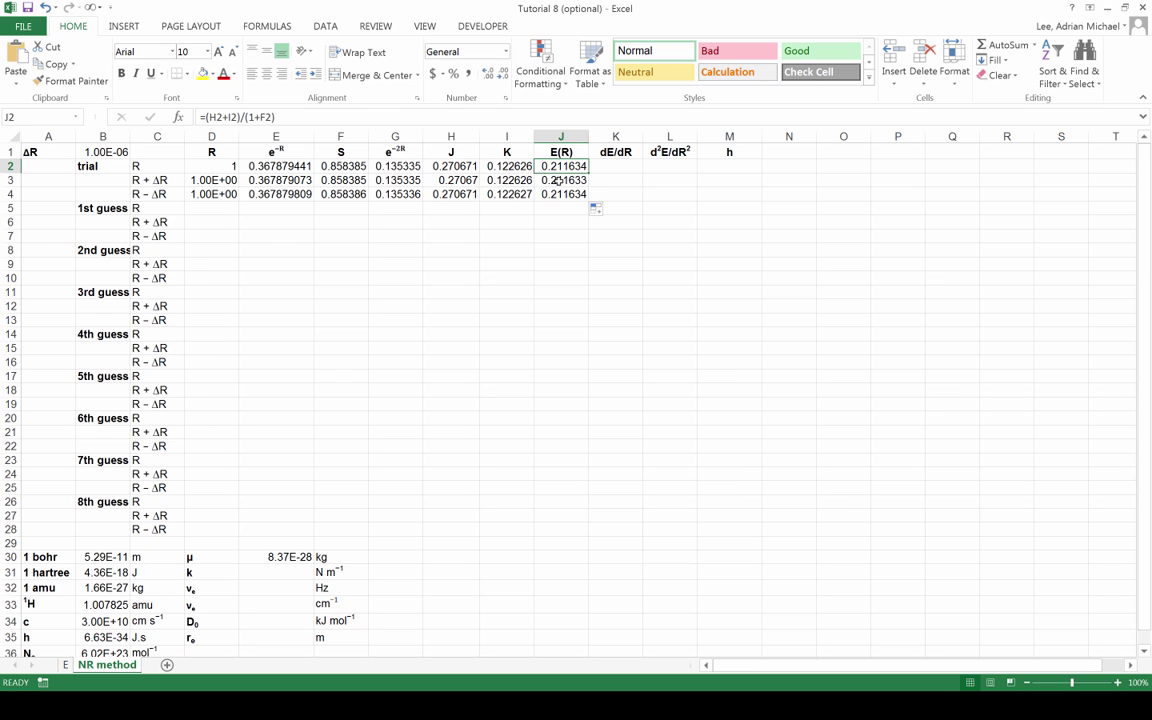
{"action": "left_click", "coordinate": [558, 180]}
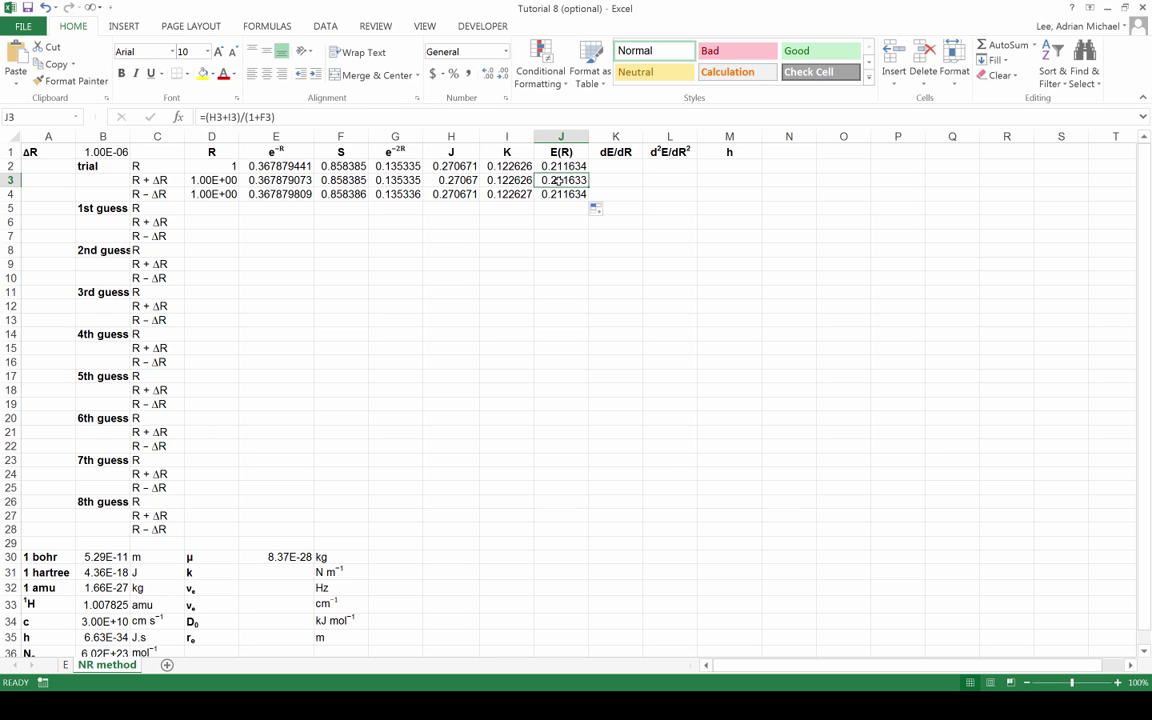
{"action": "left_click", "coordinate": [563, 194]}
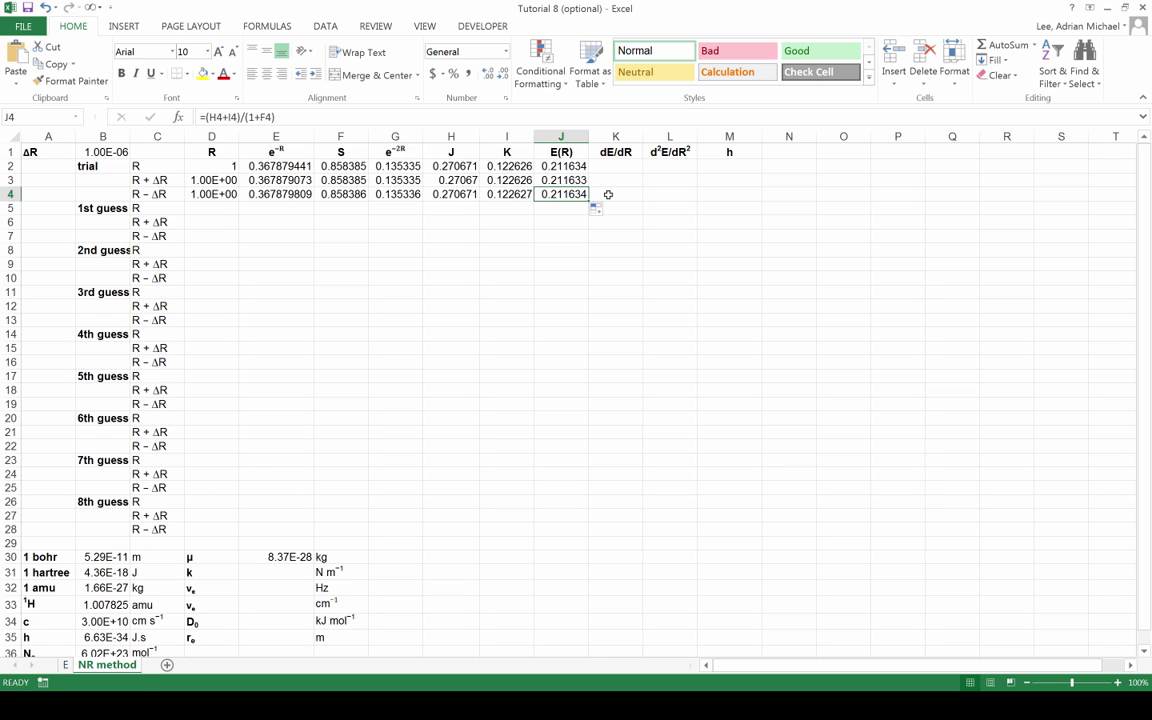
- Enter the central-difference first derivative dE/dR formula =(J3-J4)/(2*$B$1) in cell K4
{"action": "left_click", "coordinate": [608, 194]}
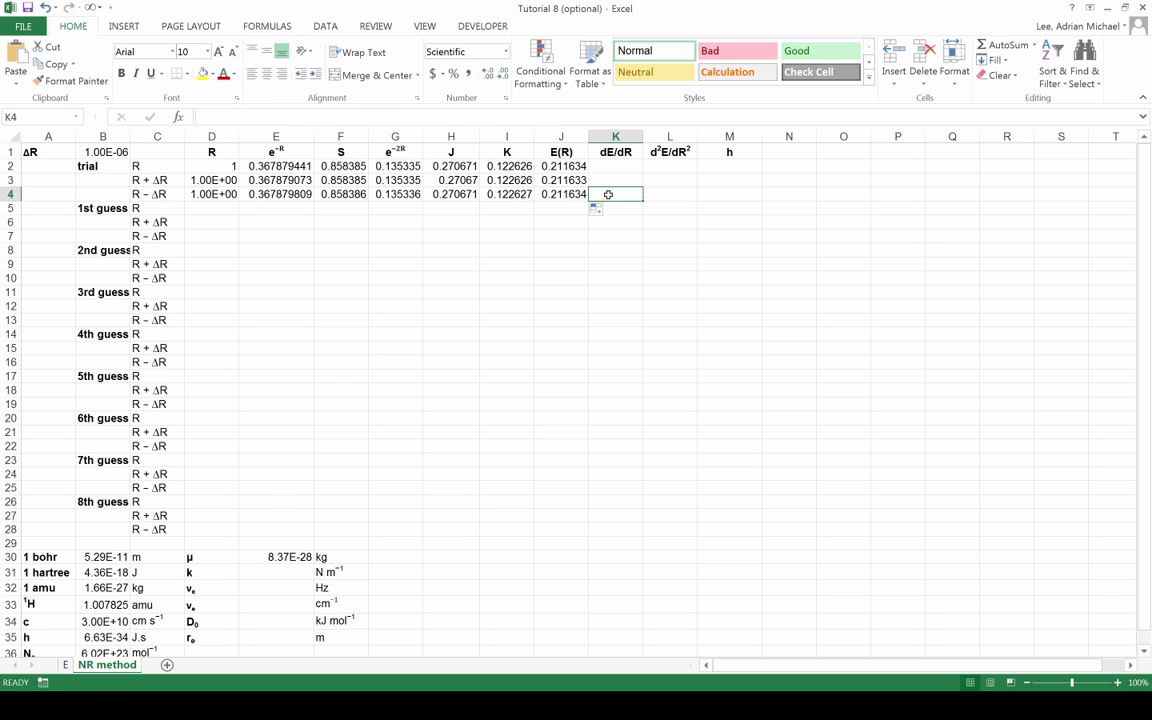
{"action": "type", "text": "="}
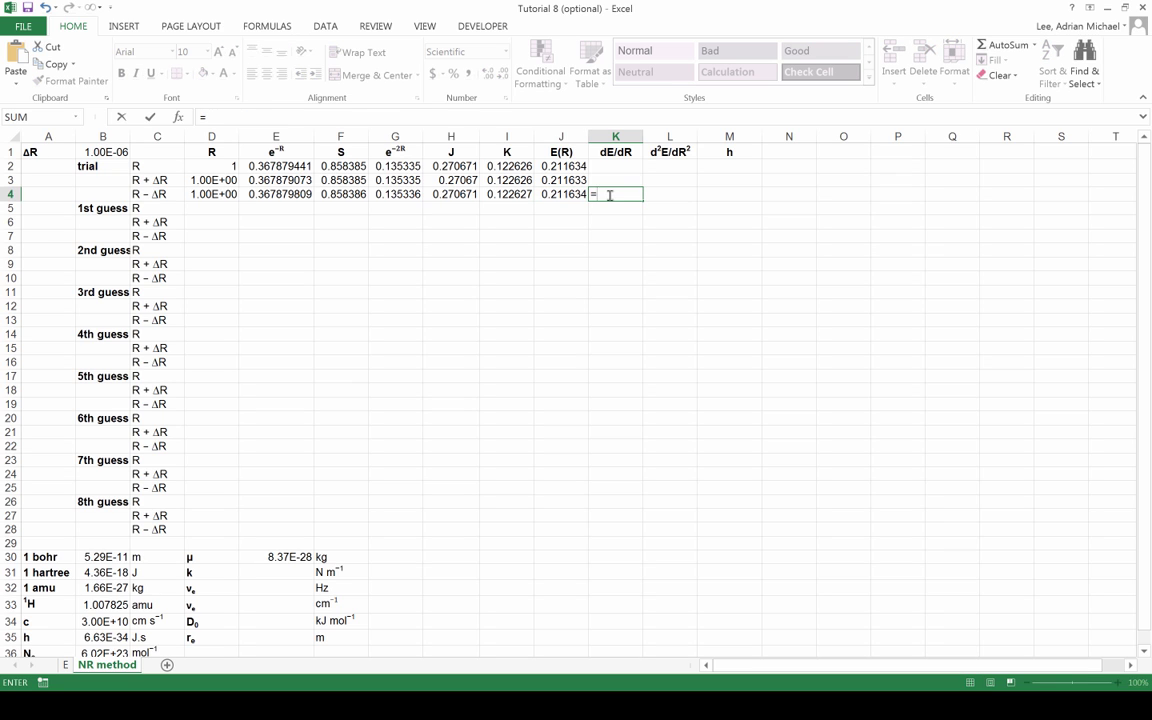
{"action": "type", "text": "("}
{"action": "left_click", "coordinate": [555, 179]}
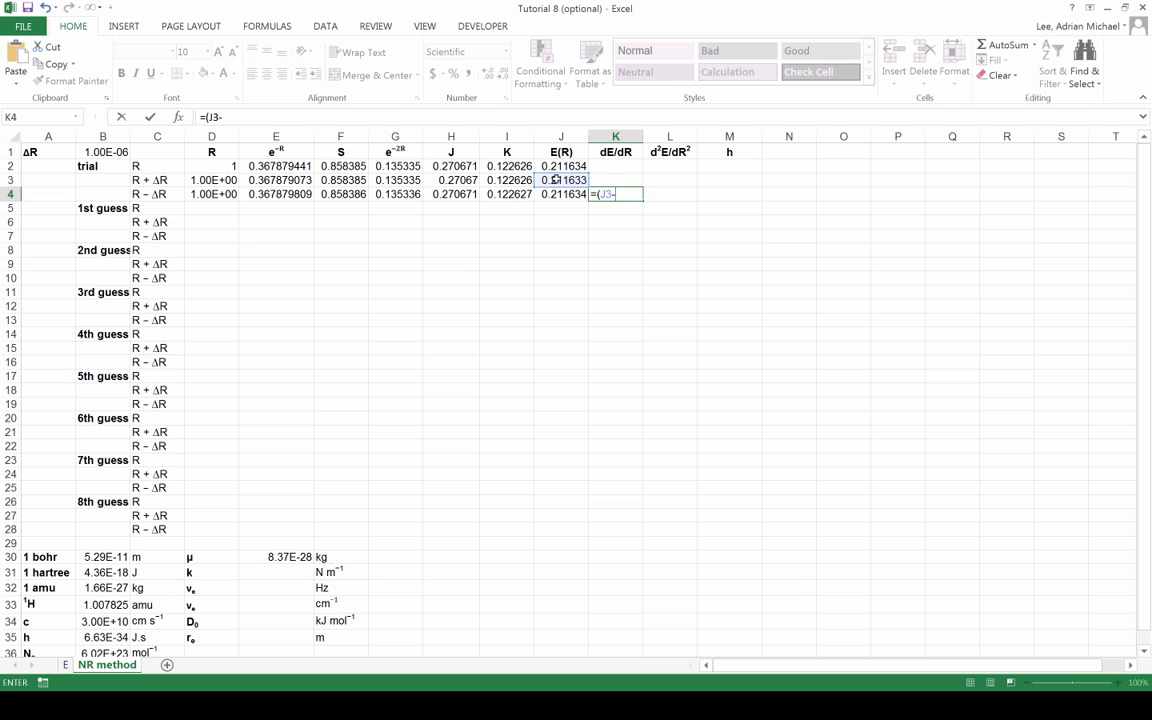
{"action": "type", "text": "-"}
{"action": "left_click", "coordinate": [555, 193]}
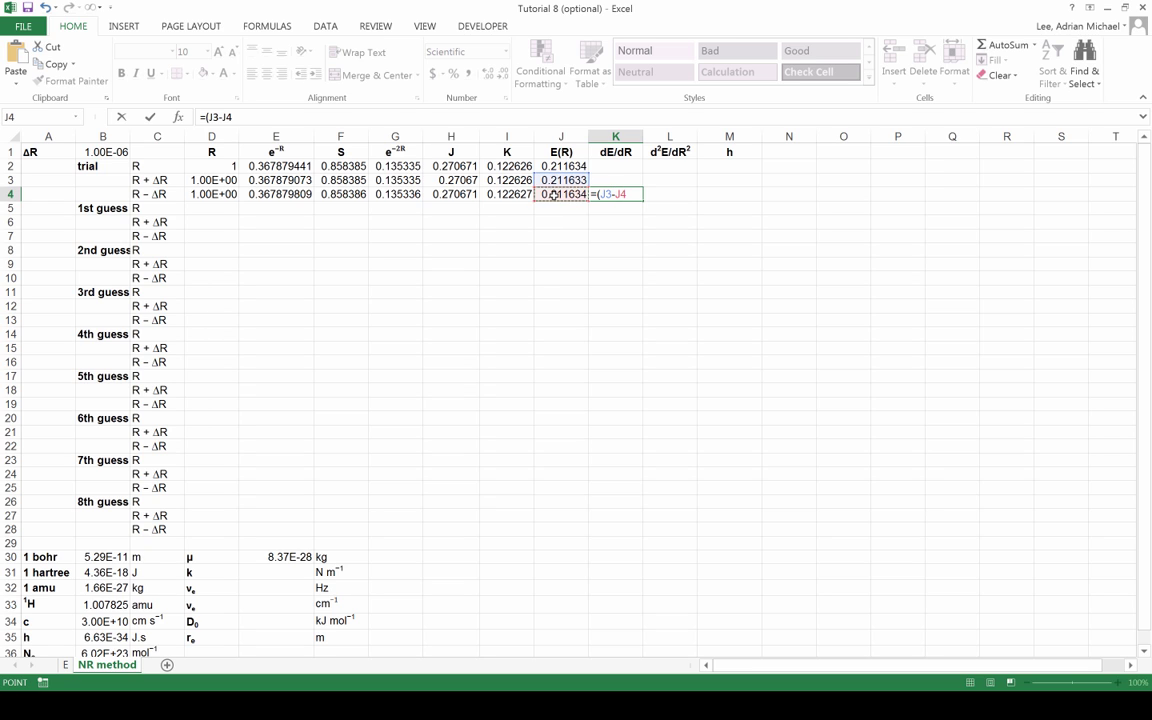
{"action": "type", "text": ")/(2*"}
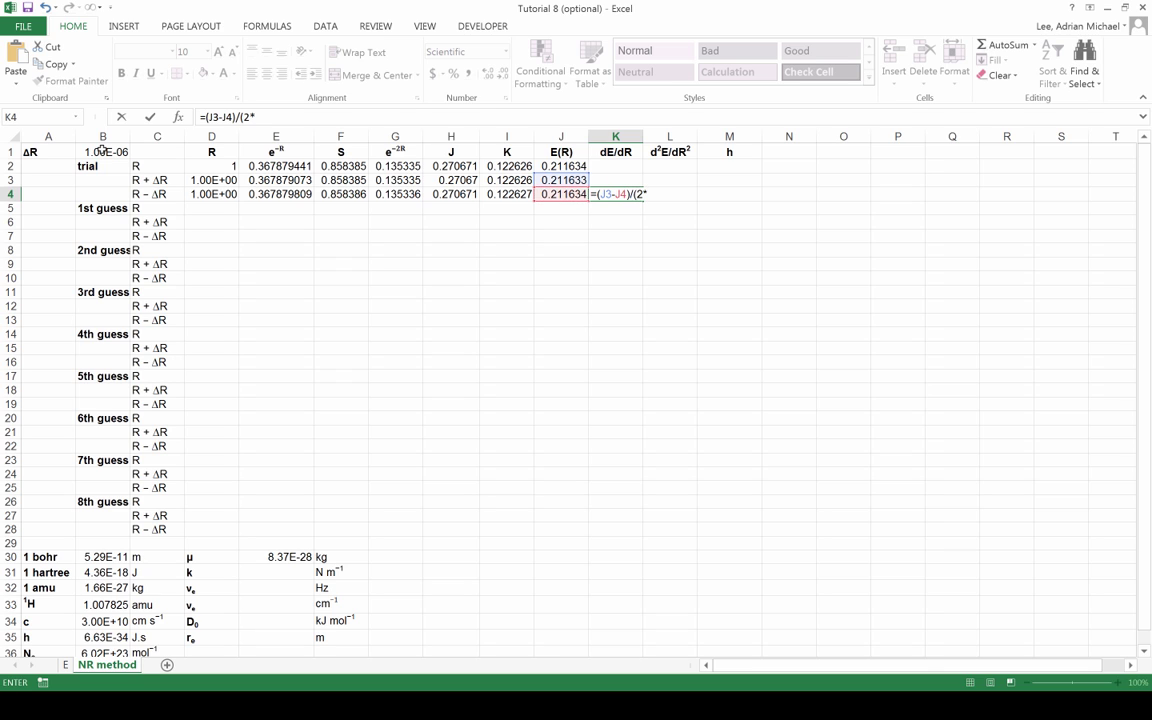
{"action": "left_click", "coordinate": [103, 151]}
{"action": "key", "text": "F4"}
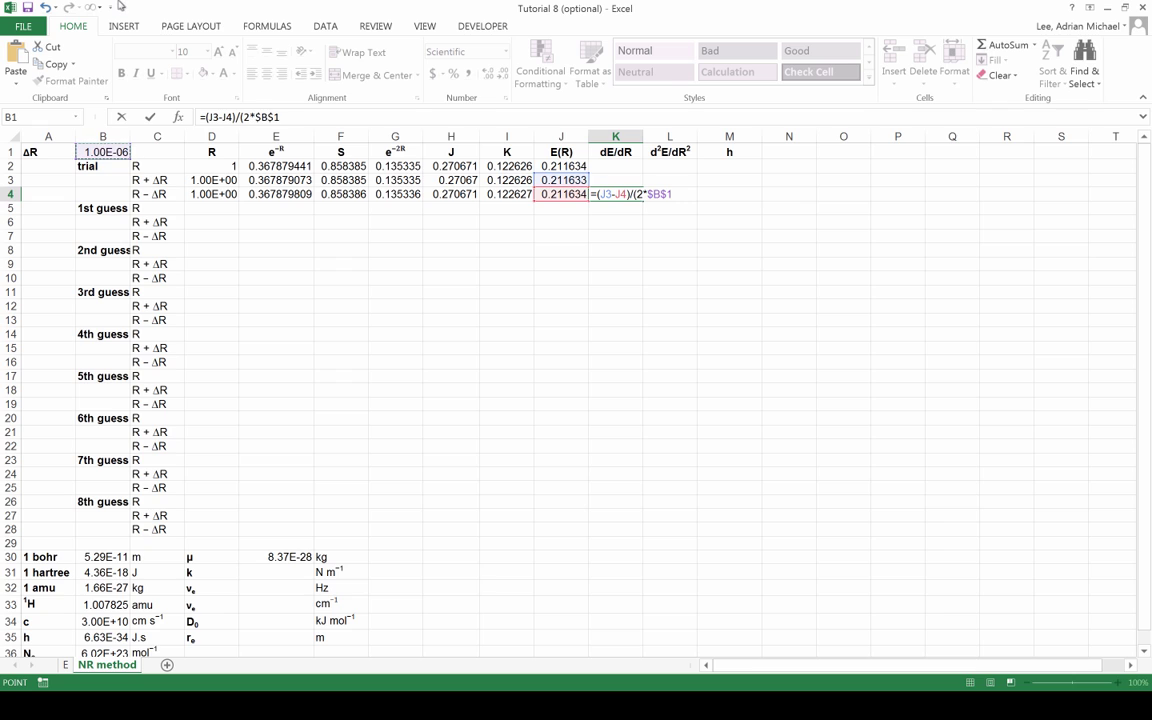
{"action": "type", "text": ")"}
{"action": "key", "text": "Tab"}
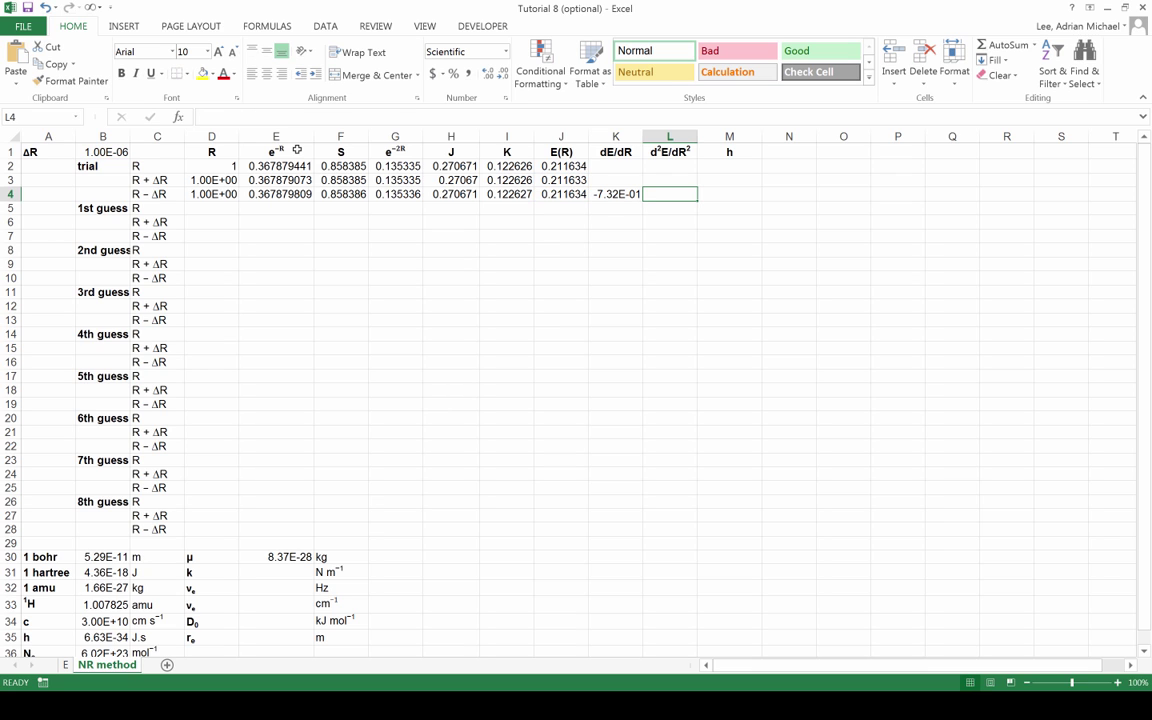
- Enter the second derivative d²E/dR² formula =(J3-2*J2+J4)/B1^2 in cell L4
{"action": "type", "text": "="}
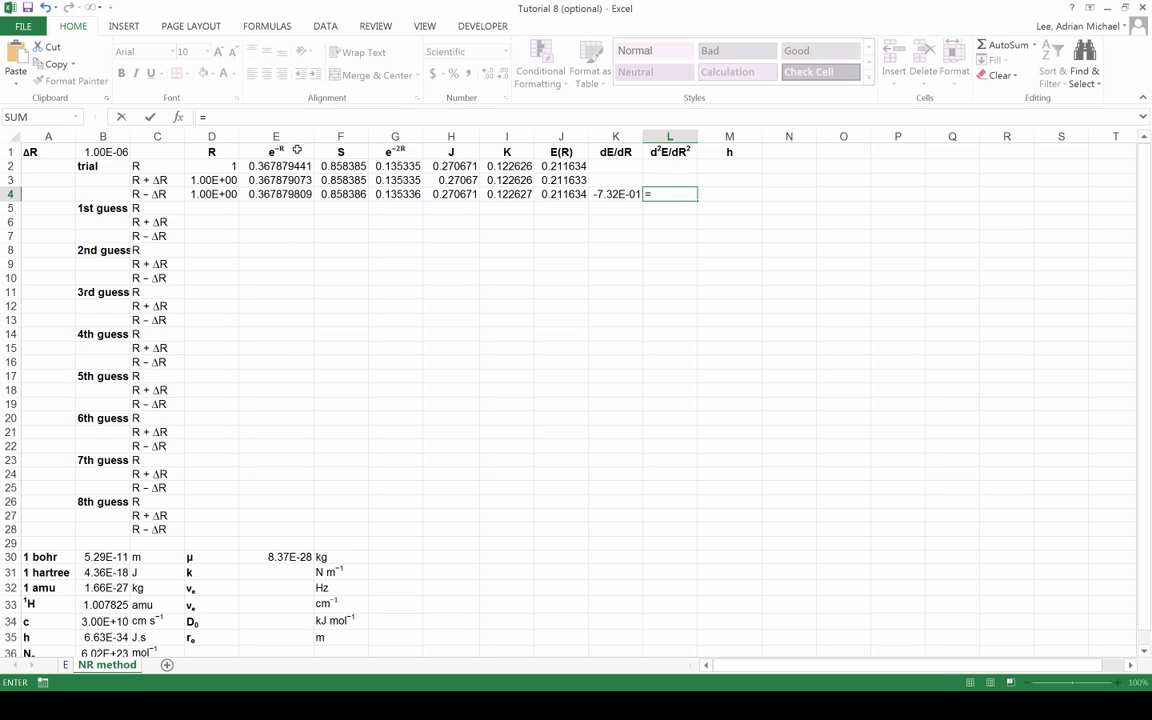
{"action": "type", "text": "("}
{"action": "left_click", "coordinate": [555, 180]}
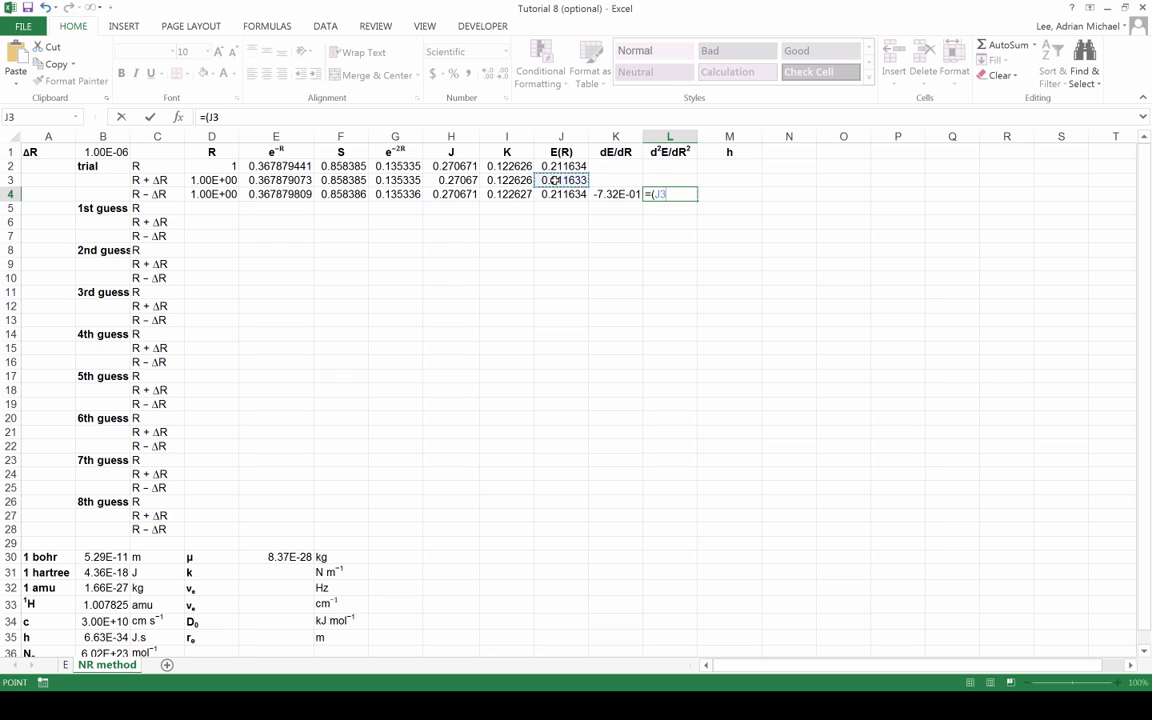
{"action": "type", "text": "-2*"}
{"action": "left_click", "coordinate": [563, 166]}
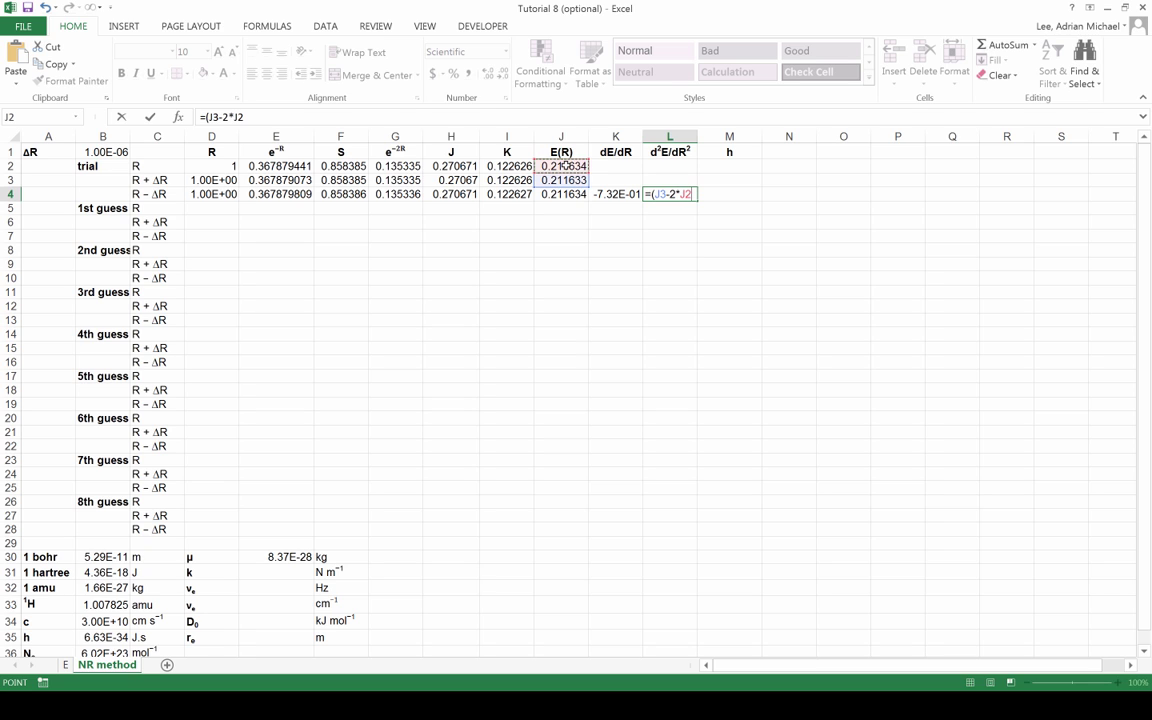
{"action": "type", "text": "+"}
{"action": "left_click", "coordinate": [565, 194]}
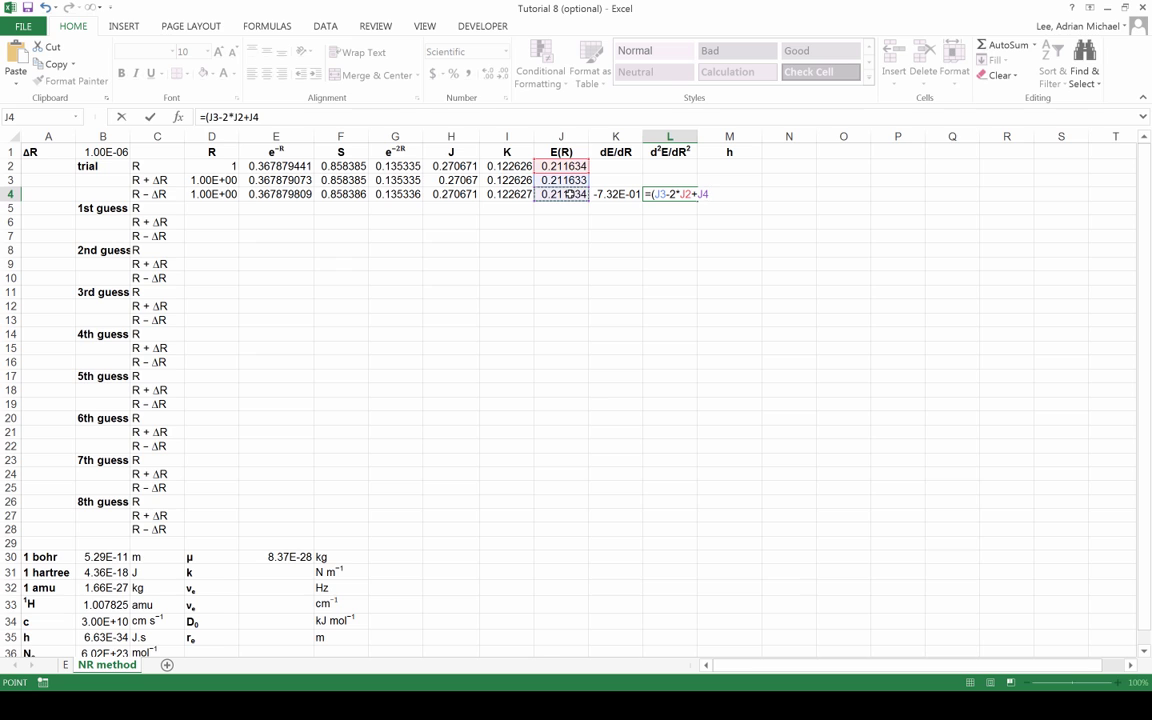
{"action": "type", "text": ")/"}
{"action": "left_click", "coordinate": [104, 151]}
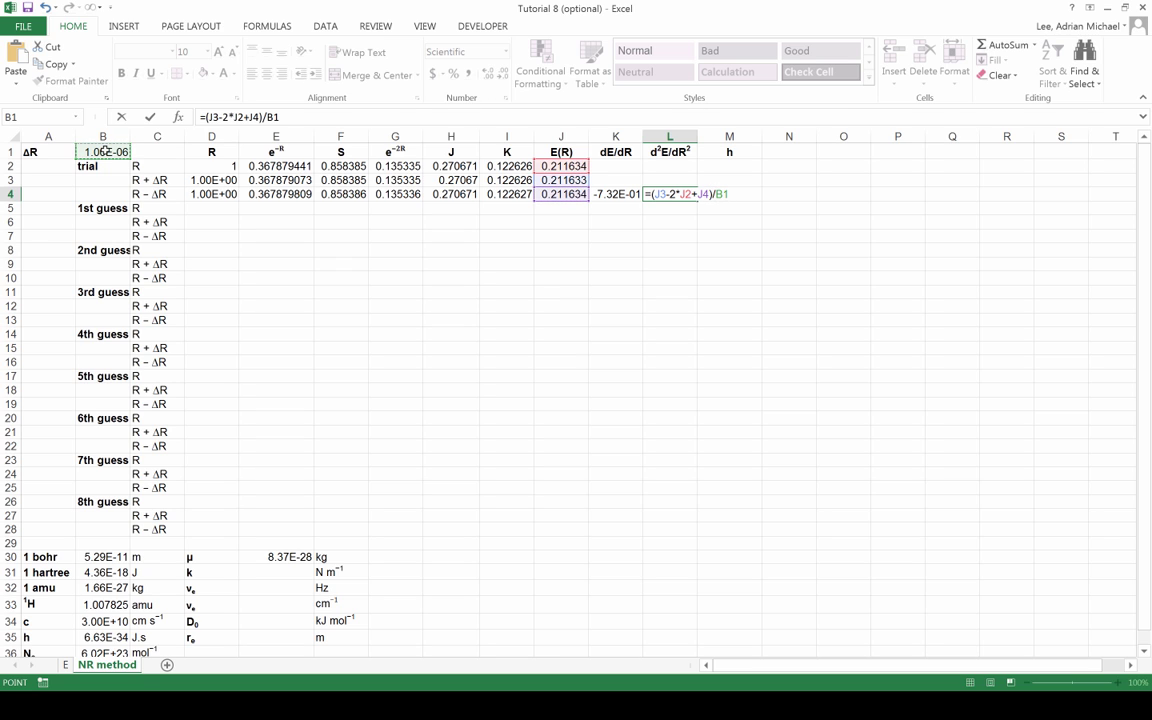
{"action": "type", "text": "^2"}
{"action": "key", "text": "Tab"}
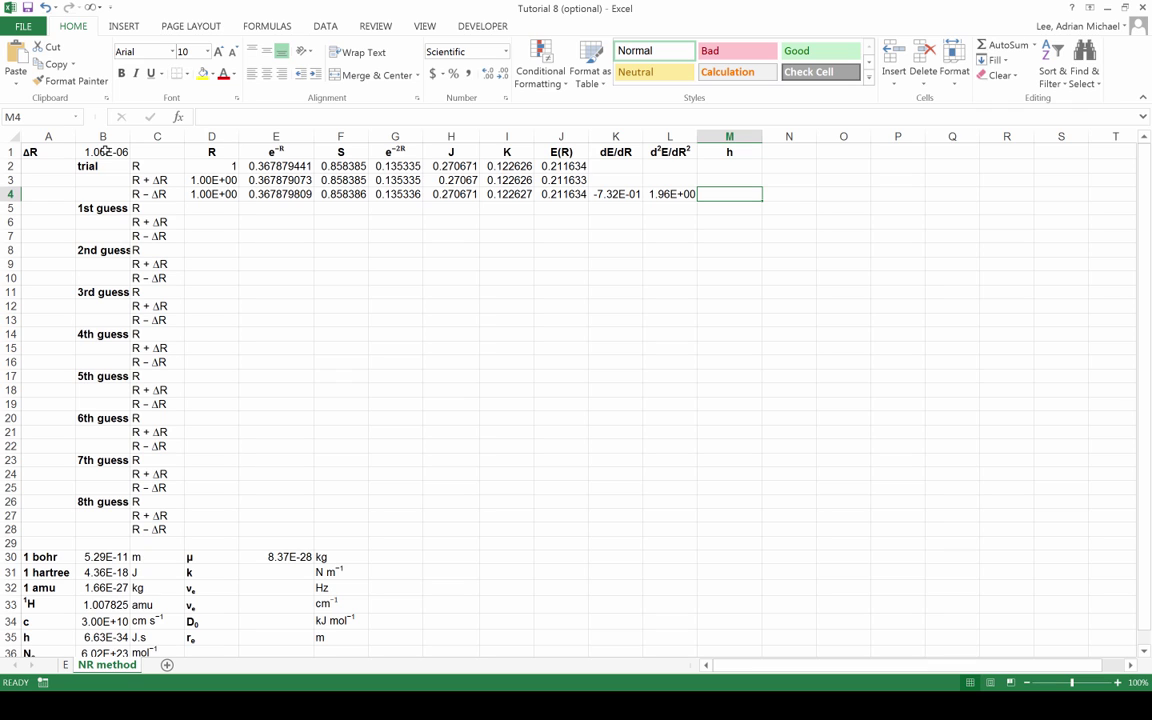
- Enter the Newton-Raphson step formula for h, =-K4/L4, in cell M4
{"action": "type", "text": "="}
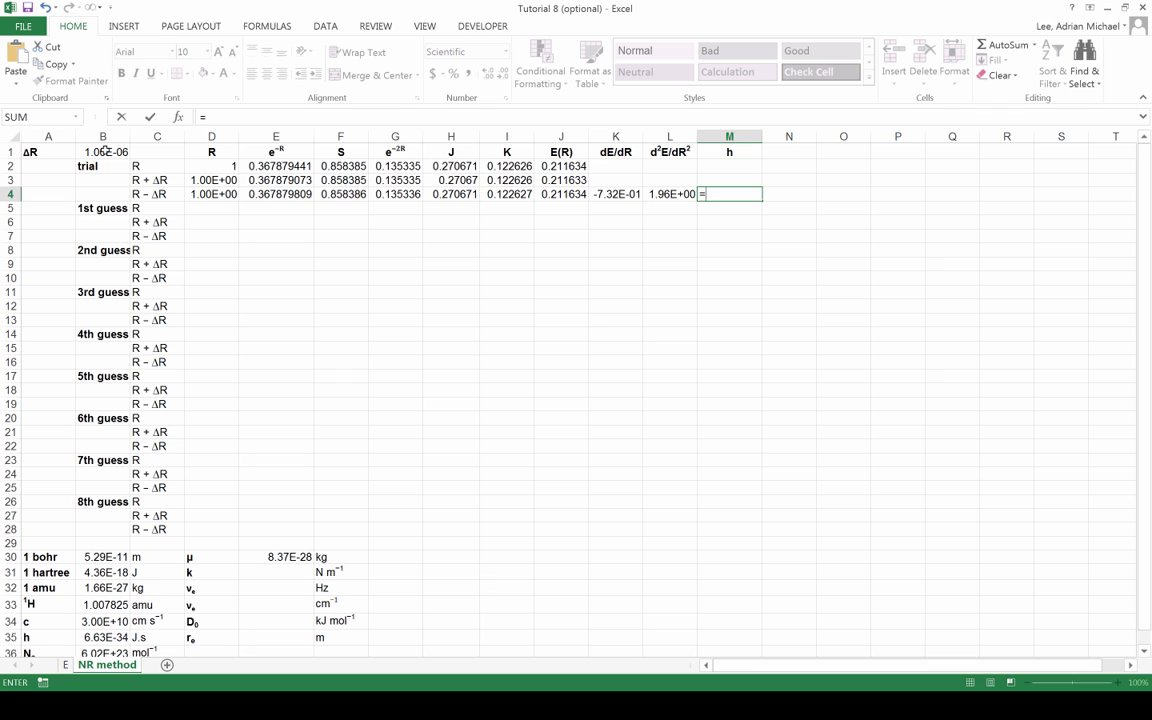
{"action": "type", "text": "-"}
{"action": "left_click", "coordinate": [606, 196]}
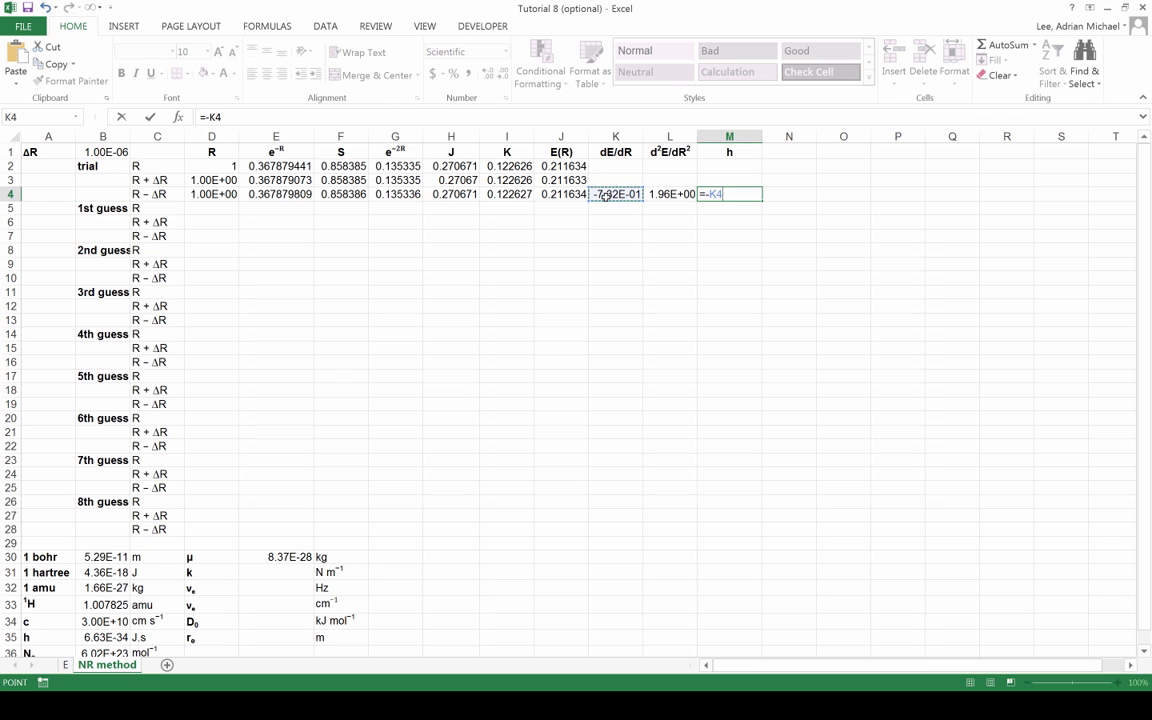
{"action": "type", "text": "/"}
{"action": "left_click", "coordinate": [688, 195]}
{"action": "key", "text": "Return"}
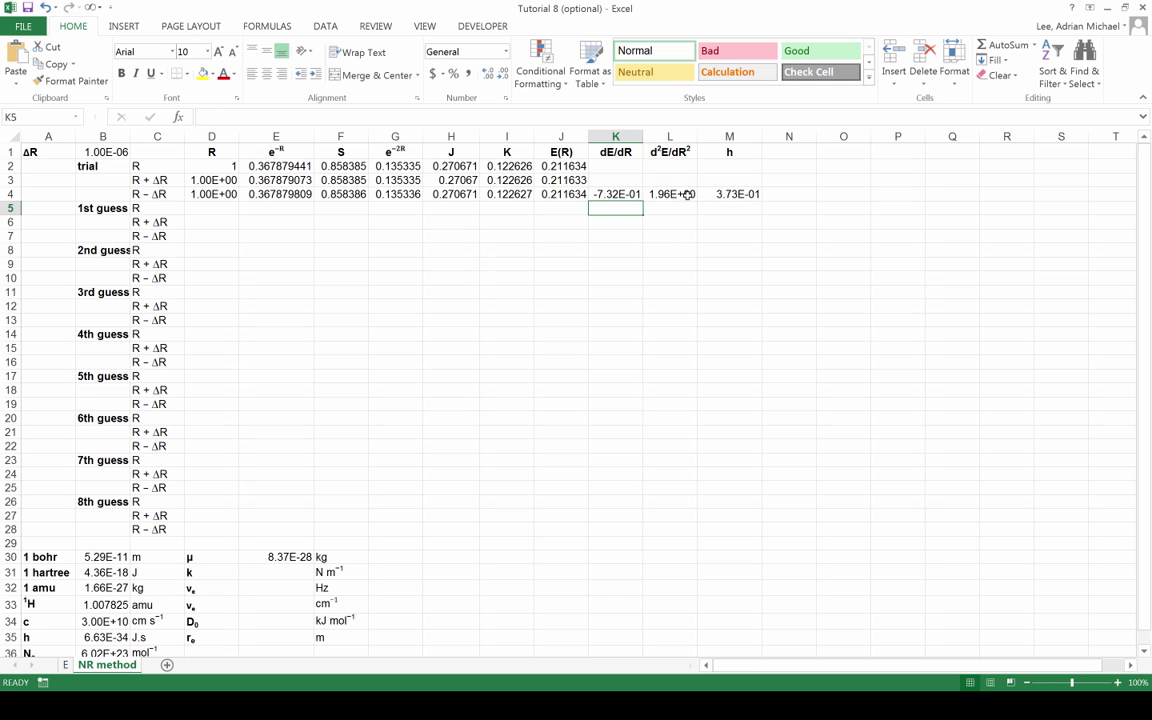
{"action": "left_click", "coordinate": [745, 194]}
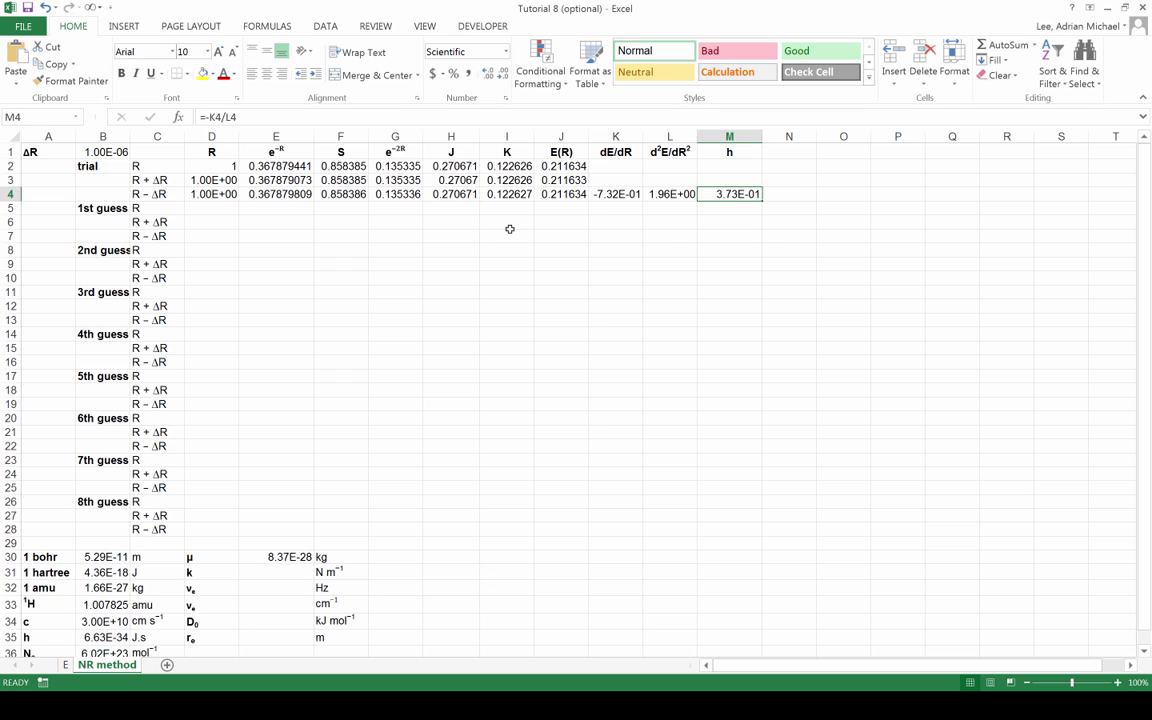
- Enter the 1st guess R formula =D2+M4 in cell D5, adding h to the trial R
{"action": "left_click", "coordinate": [216, 207]}
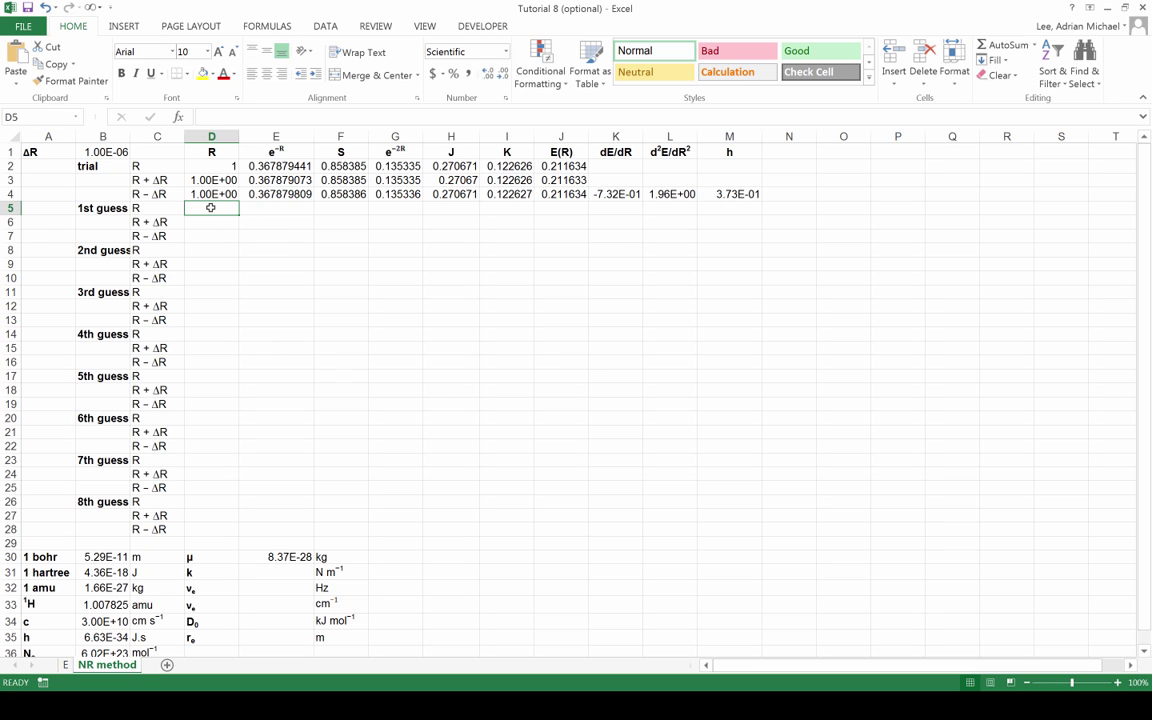
{"action": "type", "text": "="}
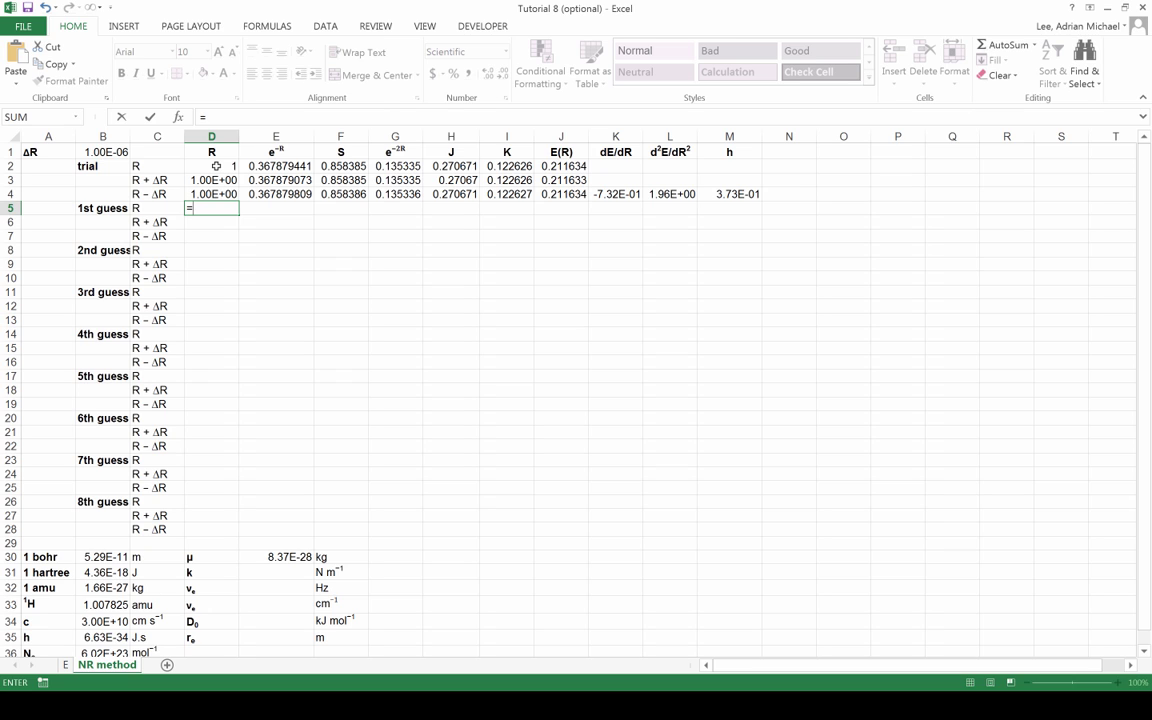
{"action": "left_click", "coordinate": [216, 166]}
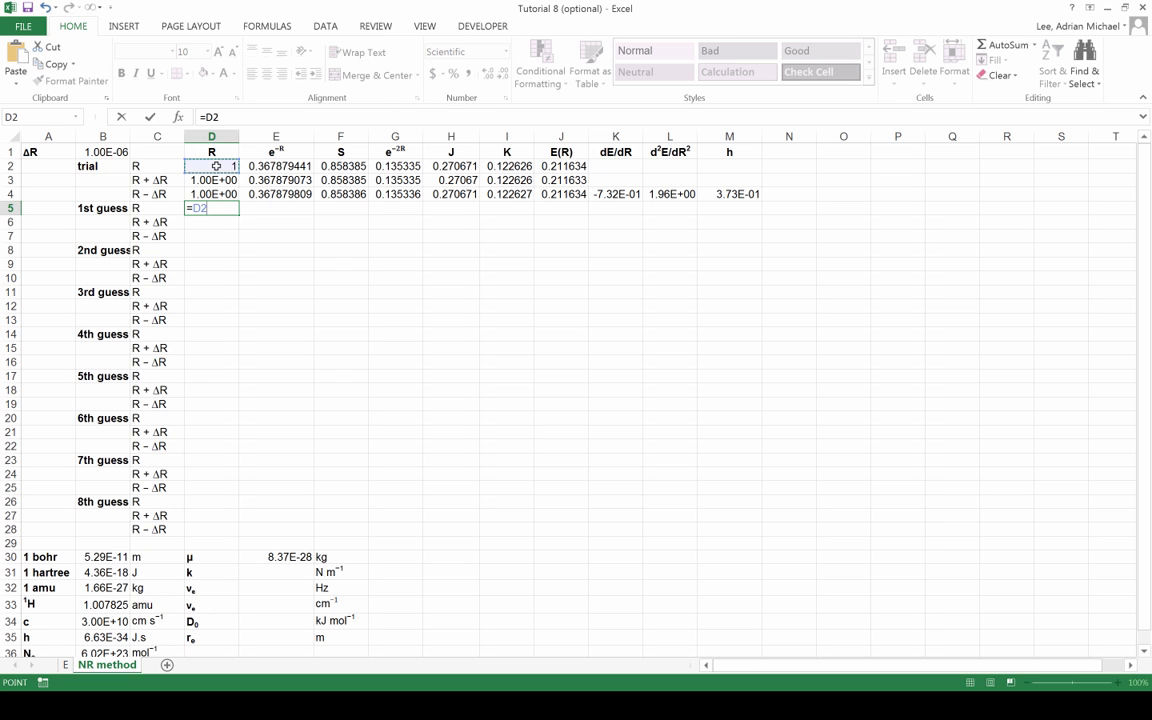
{"action": "type", "text": "+"}
{"action": "left_click", "coordinate": [726, 194]}
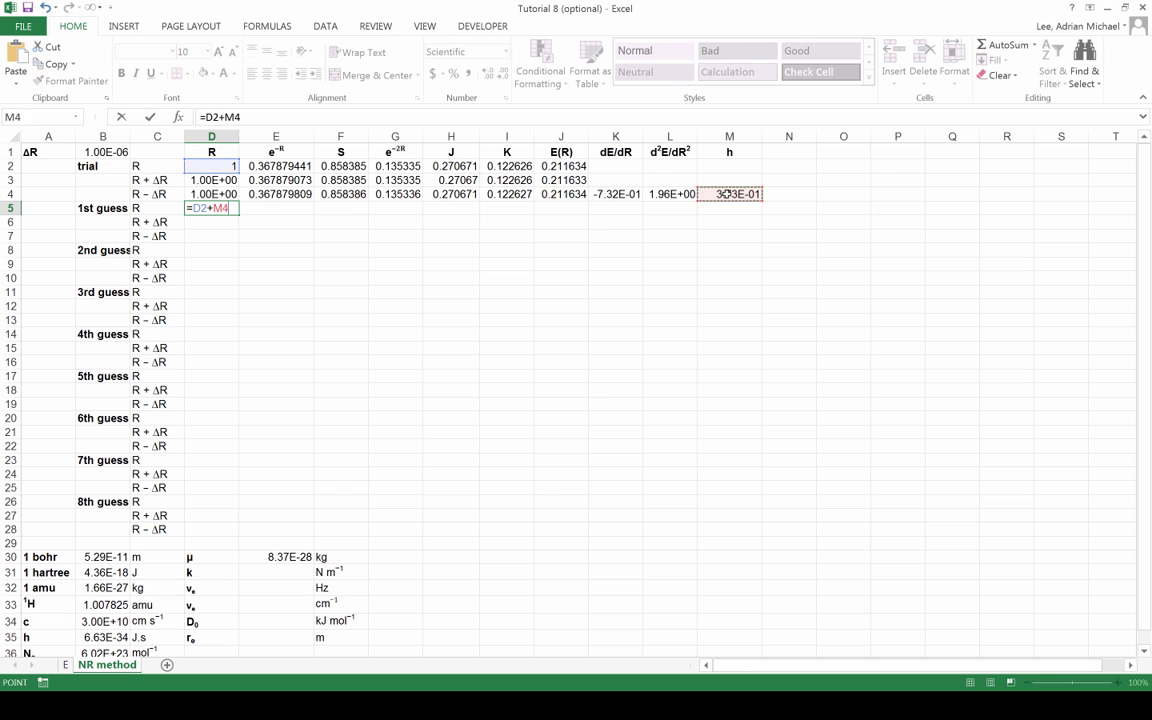
{"action": "key", "text": "Return"}
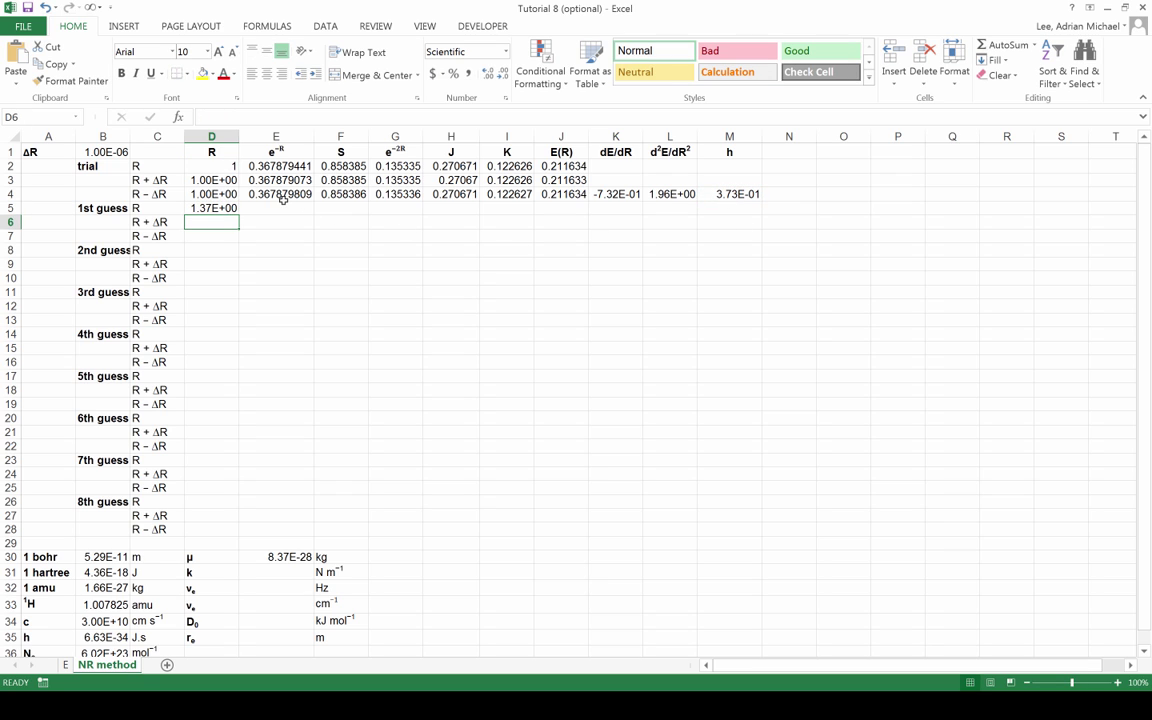
{"action": "left_click", "coordinate": [211, 208]}
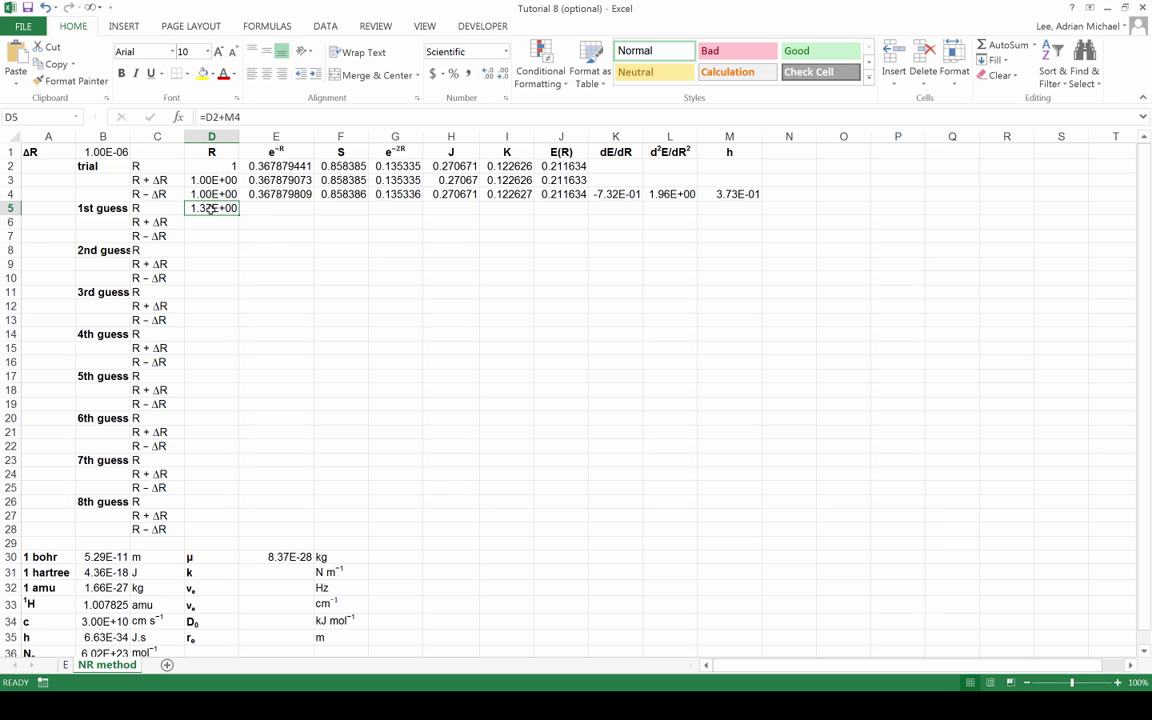
- Fill the formulas in E4:J4 down to row 5 and check the E(R) formula in J5
{"action": "left_click_drag", "start_coordinate": [278, 193], "coordinate": [561, 193]}
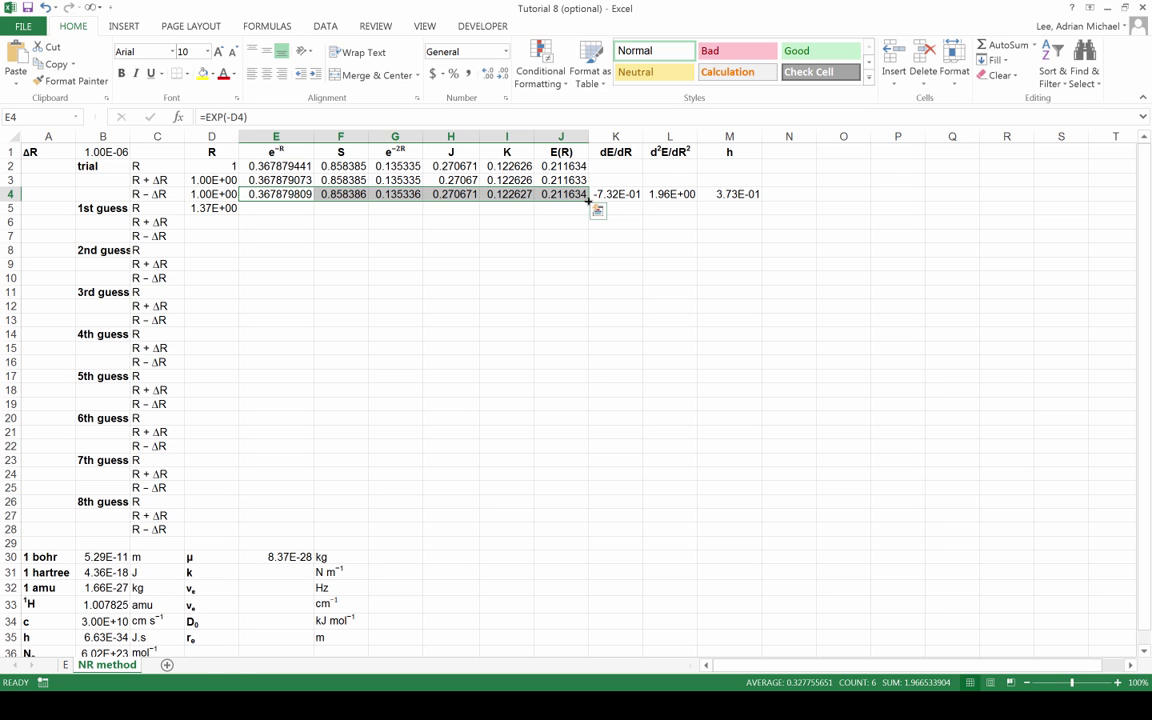
{"action": "left_click_drag", "start_coordinate": [588, 201], "coordinate": [589, 216]}
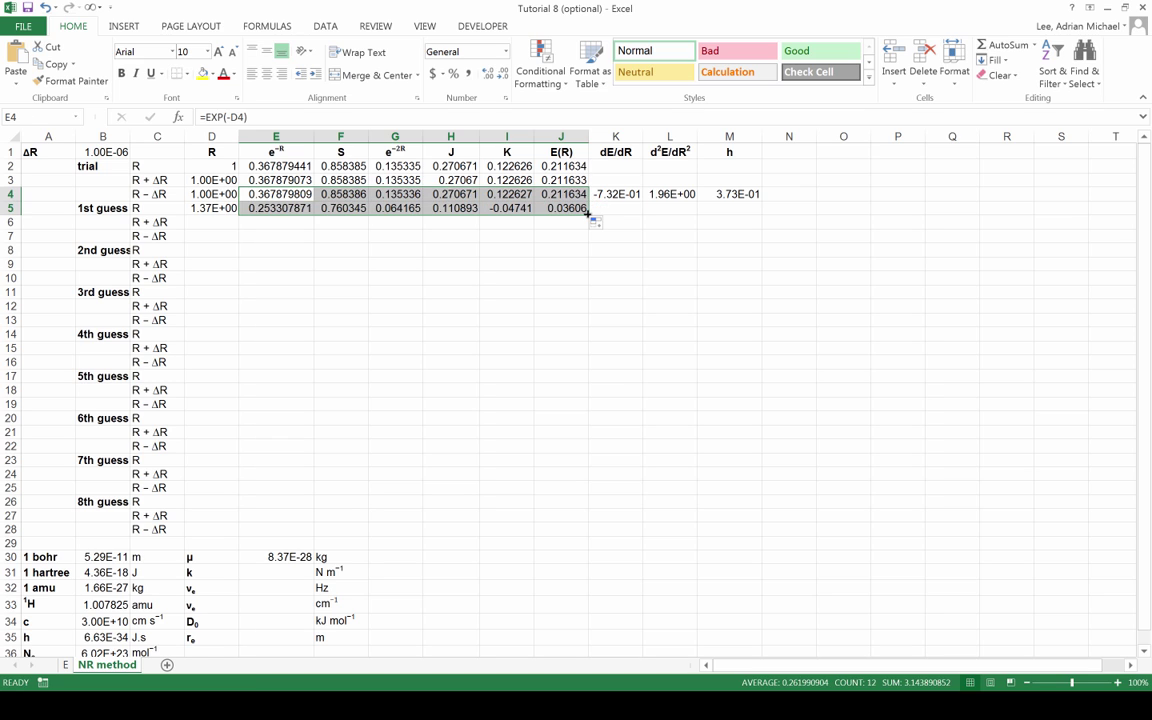
{"action": "left_click", "coordinate": [566, 208]}
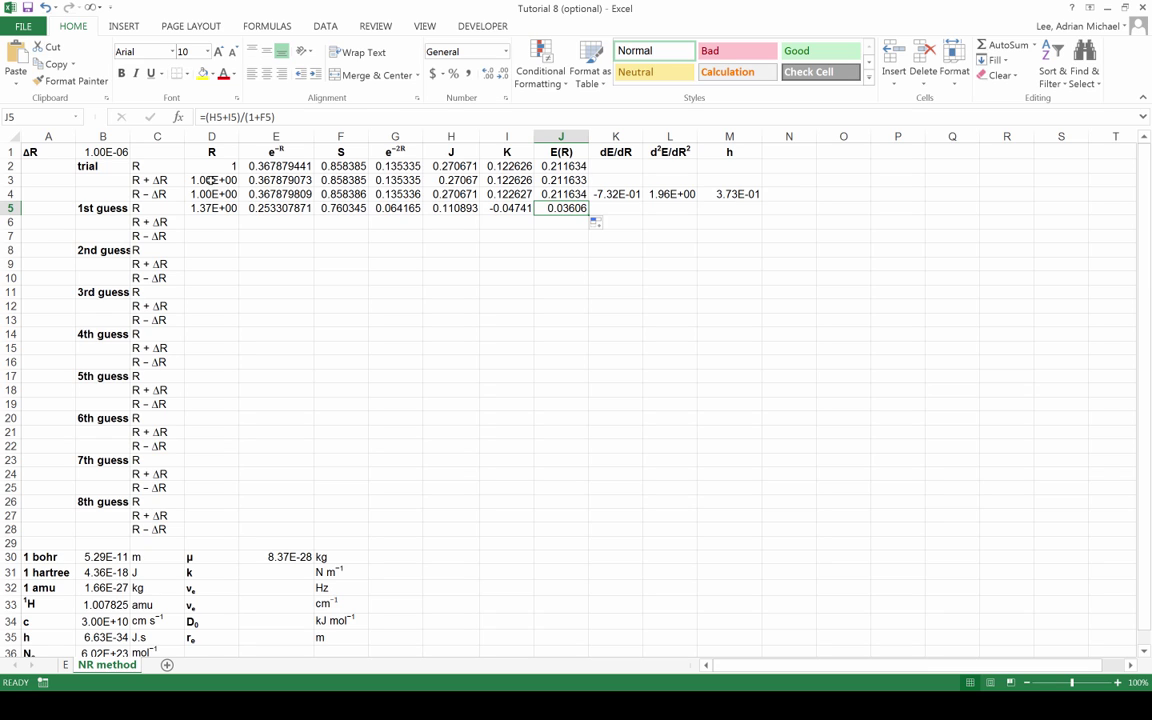
- Copy the trial R ± ΔR formulas in D3:M4 to the 1st guess rows starting at D6
{"action": "left_click", "coordinate": [210, 180]}
{"action": "left_click_drag", "start_coordinate": [210, 180], "coordinate": [723, 194]}
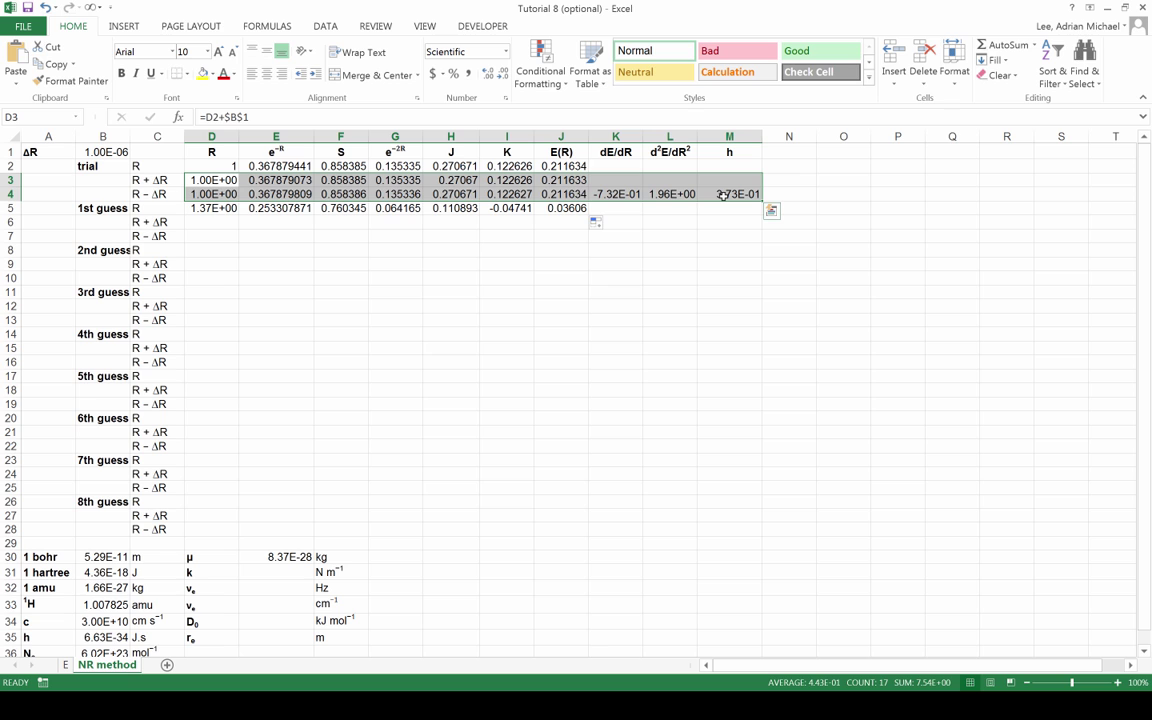
{"action": "key", "text": "ctrl+c"}
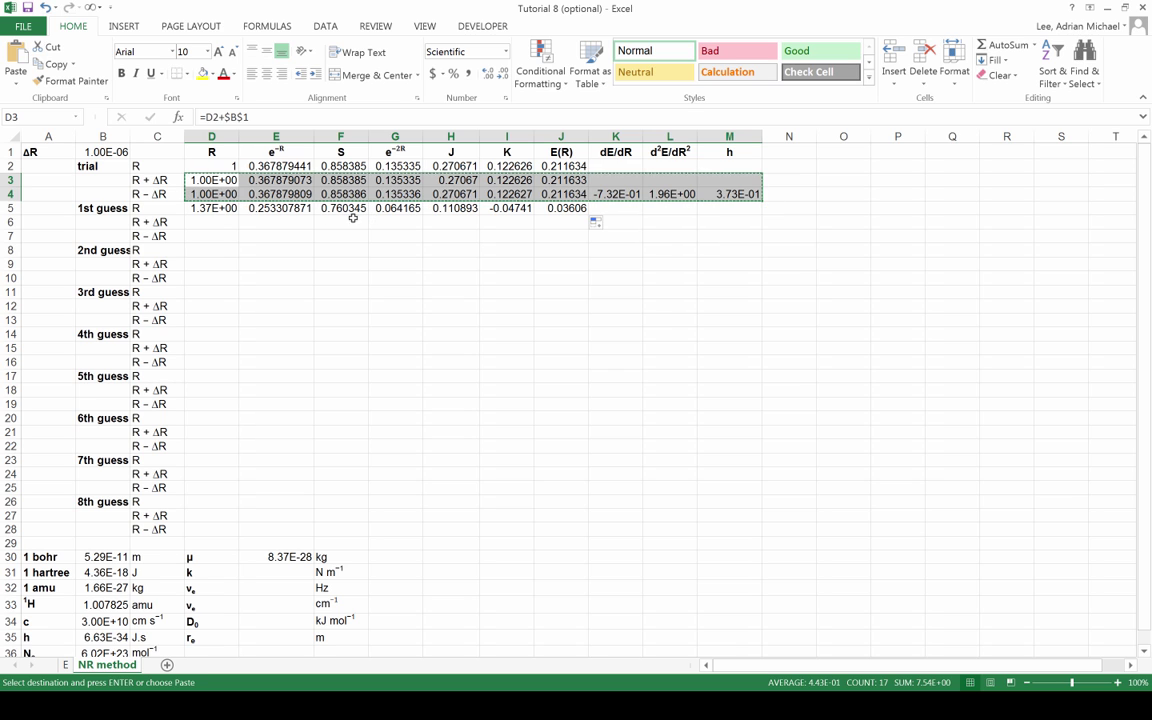
{"action": "left_click", "coordinate": [212, 224]}
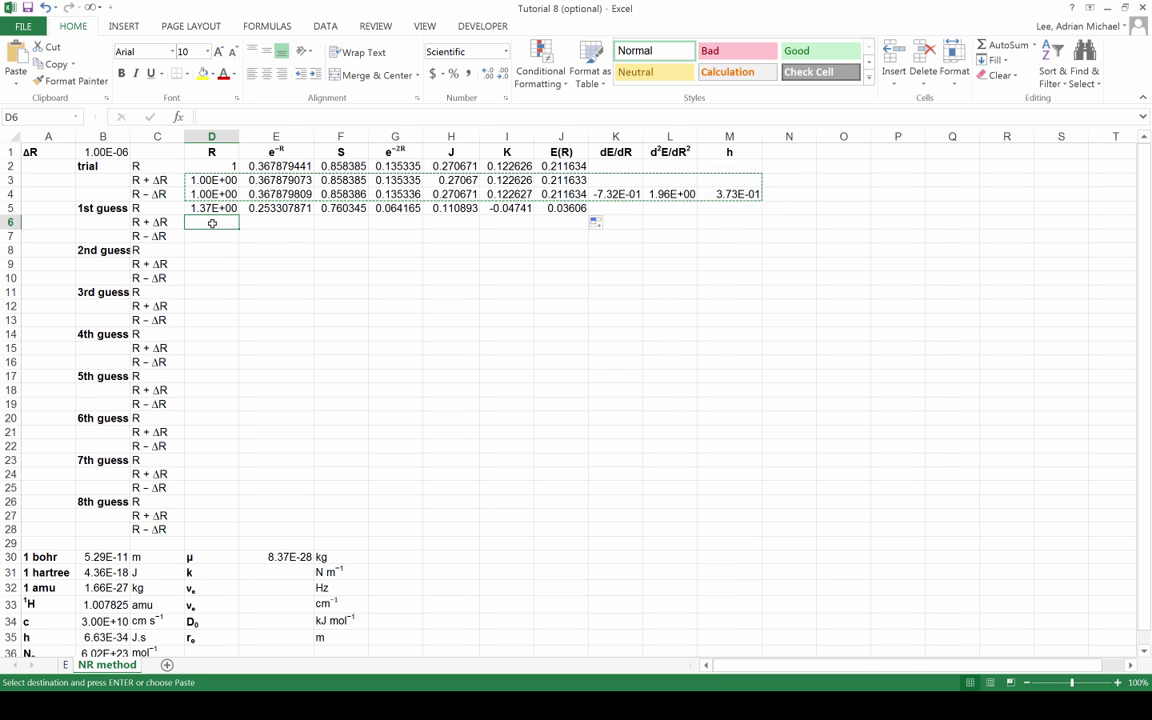
{"action": "key", "text": "ctrl+v"}
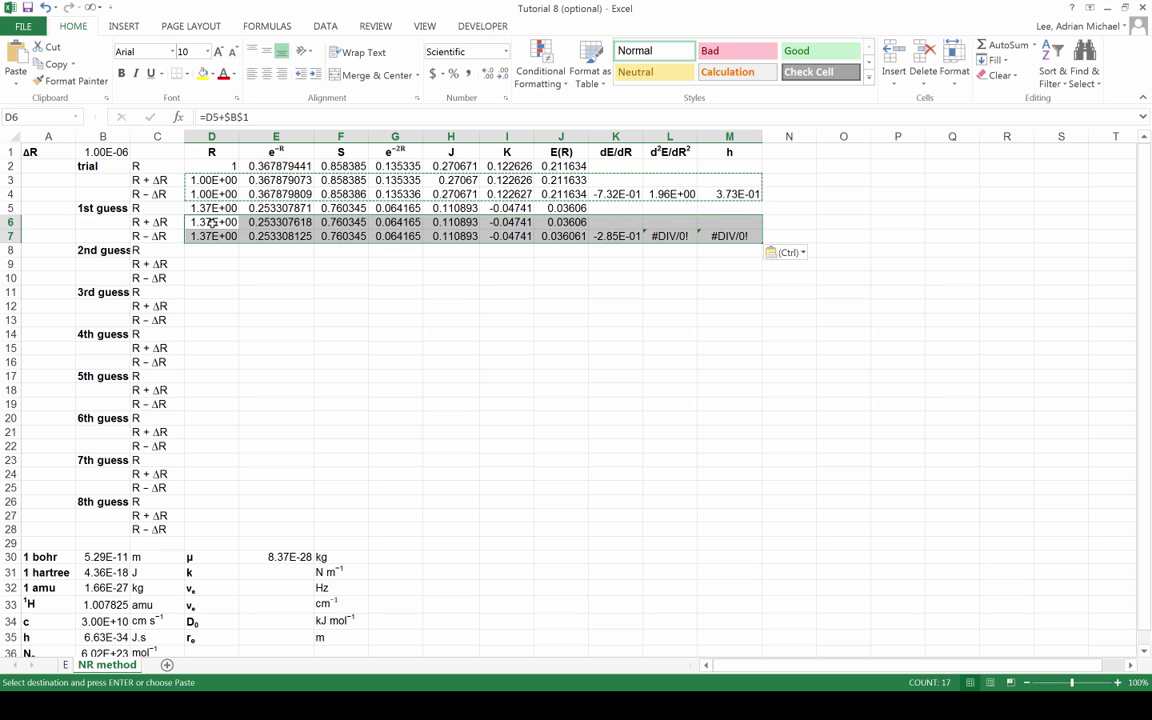
- Make the ΔR reference absolute in the L4 second derivative formula, giving =(J3-2*J2+J4)/$B$1^2
{"action": "left_click", "coordinate": [653, 194]}
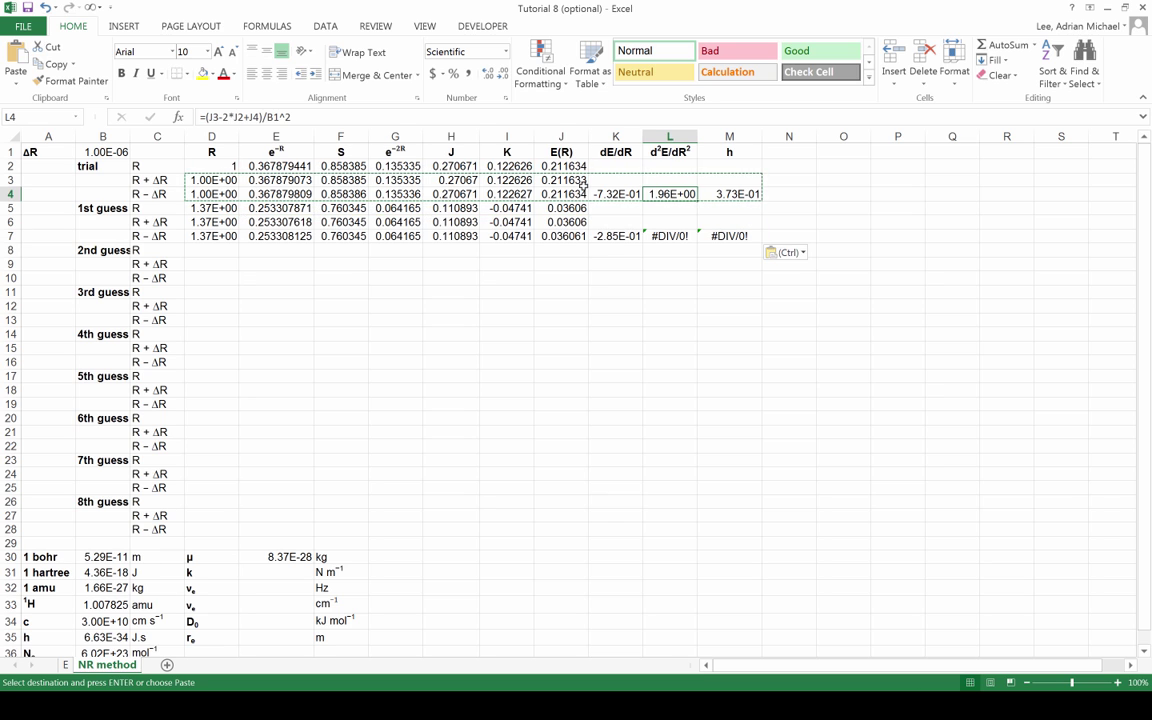
{"action": "key", "text": "F2"}
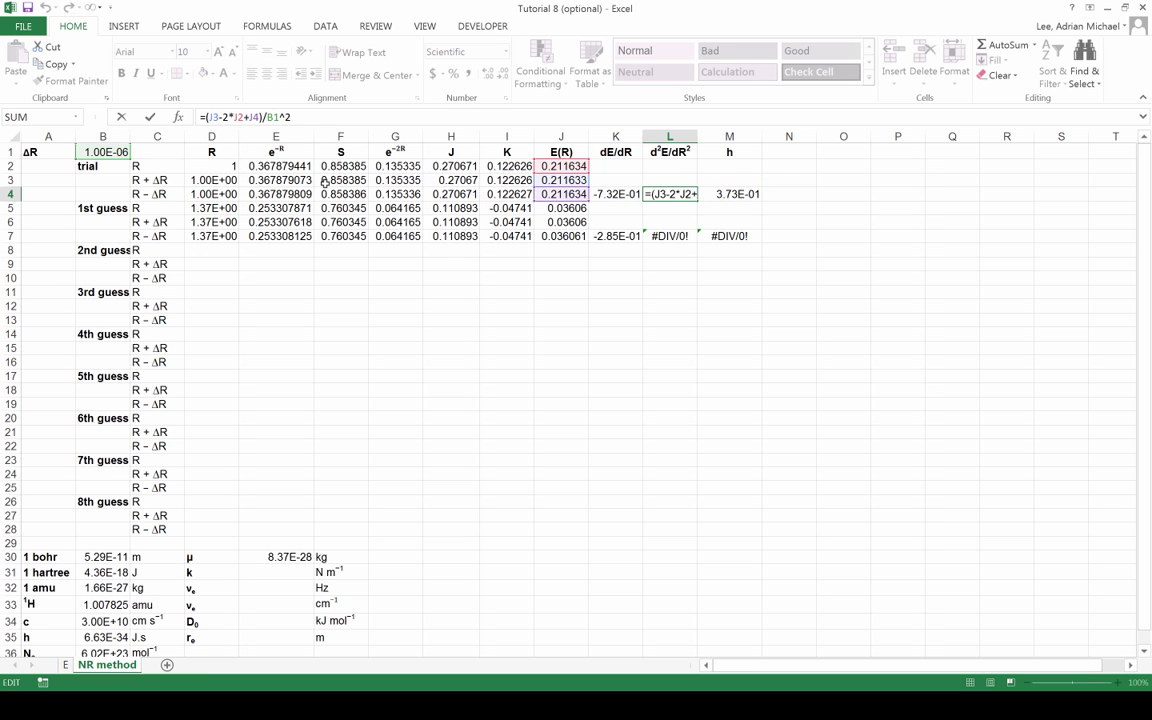
{"action": "key", "text": "F4"}
{"action": "key", "text": "Return"}
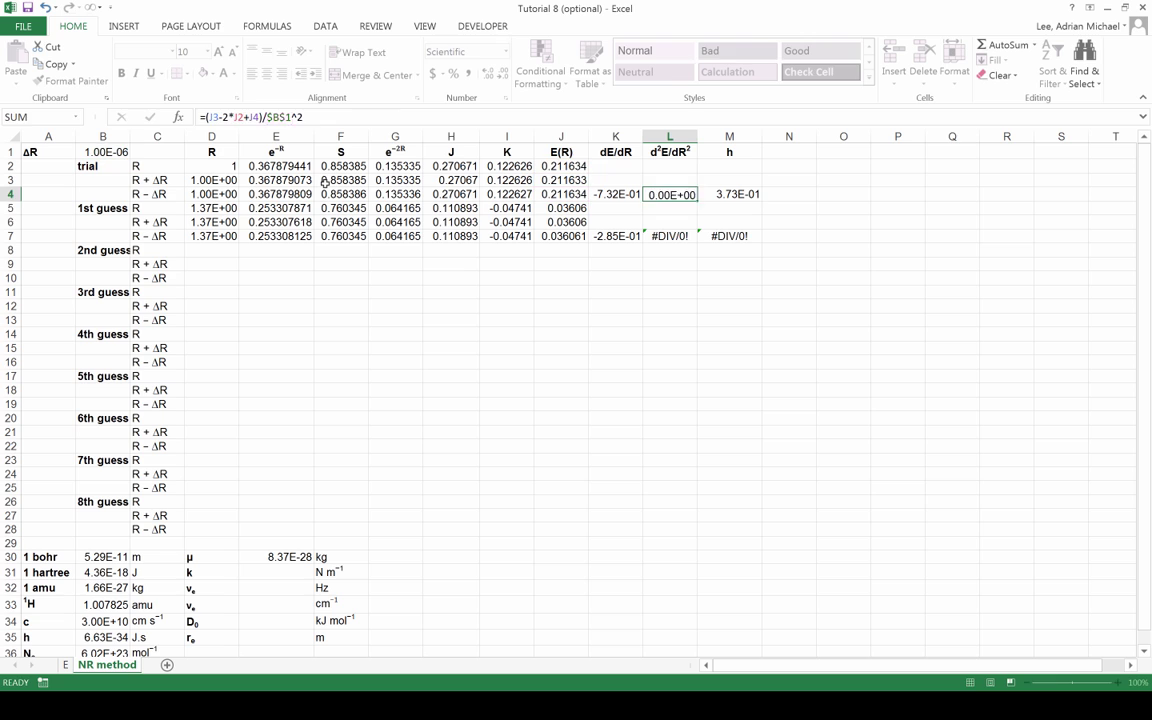
- Copy the corrected D3:M4 formulas over the 1st guess rows starting at D6 and check h in M7
{"action": "left_click", "coordinate": [205, 180]}
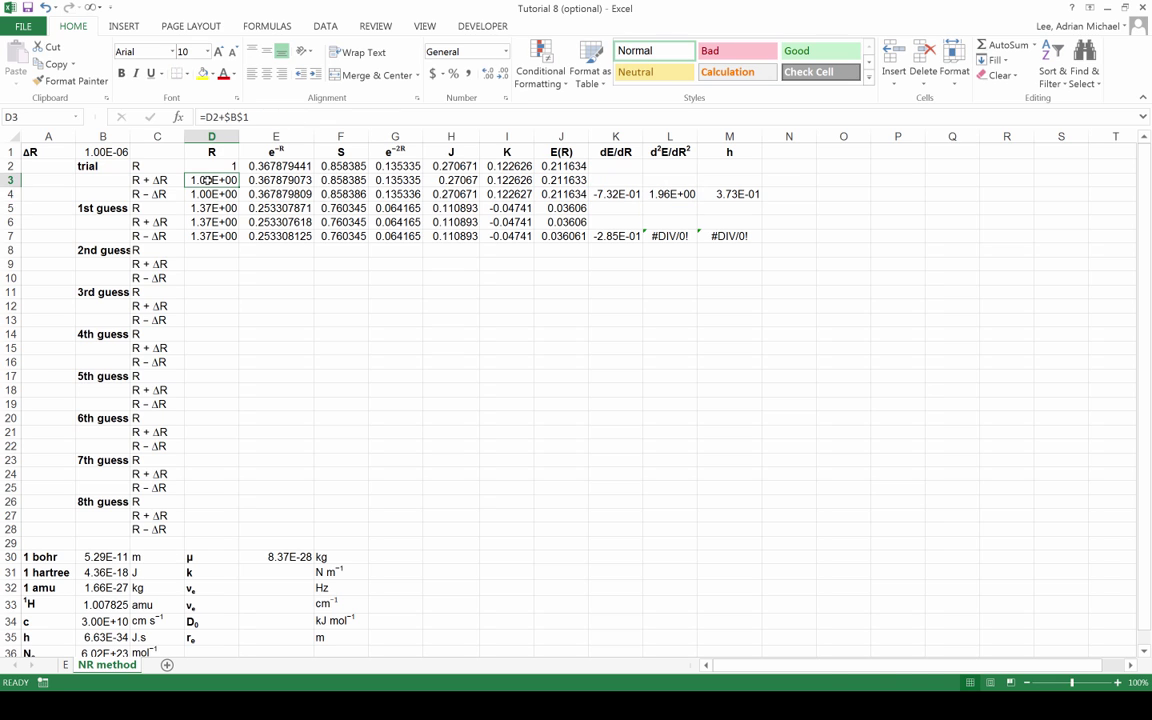
{"action": "left_click_drag", "start_coordinate": [205, 180], "coordinate": [738, 193]}
{"action": "key", "text": "ctrl+c"}
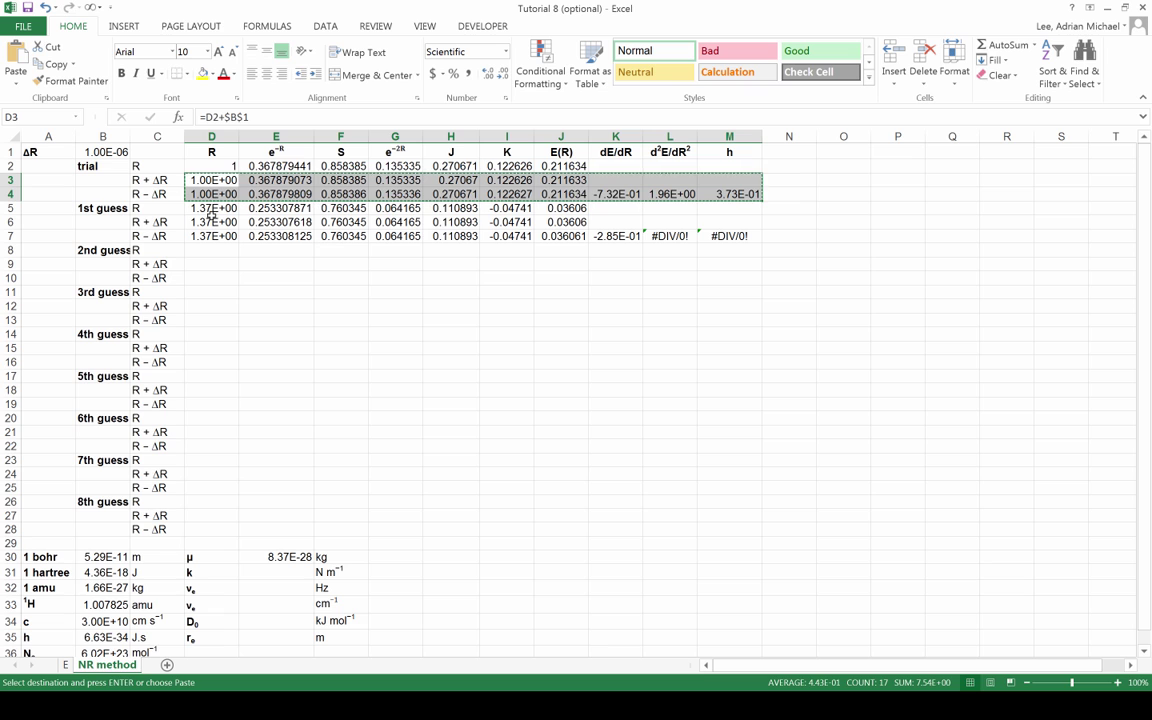
{"action": "left_click", "coordinate": [210, 222]}
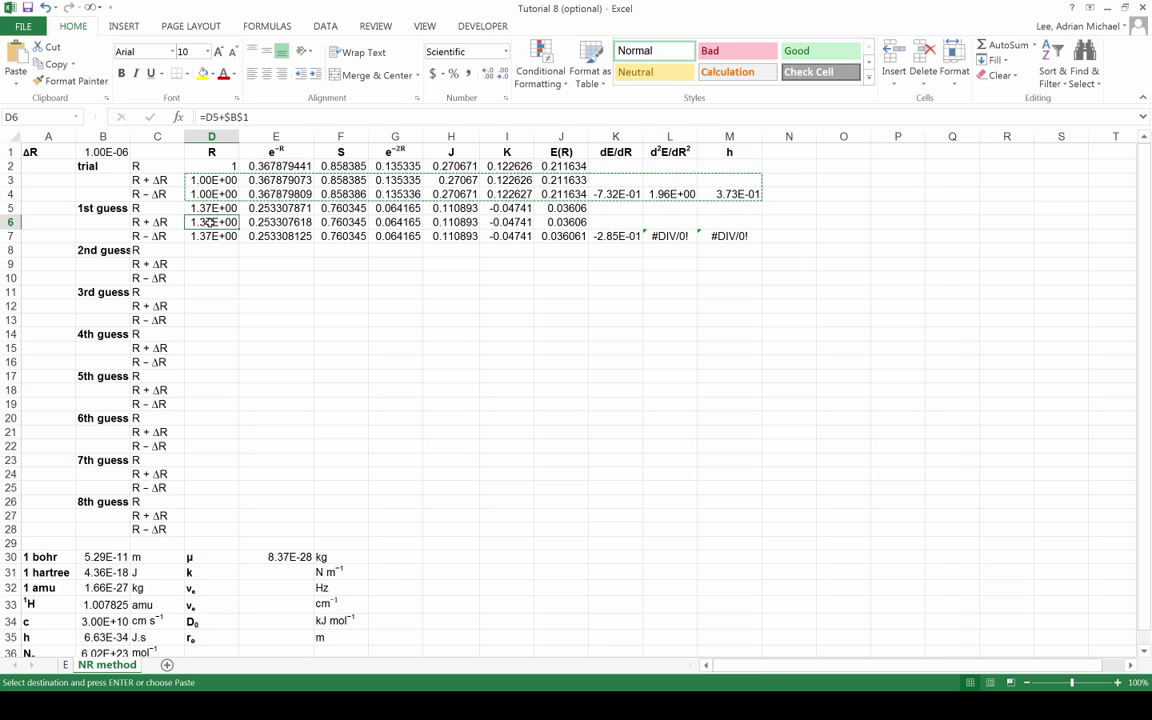
{"action": "key", "text": "ctrl+v"}
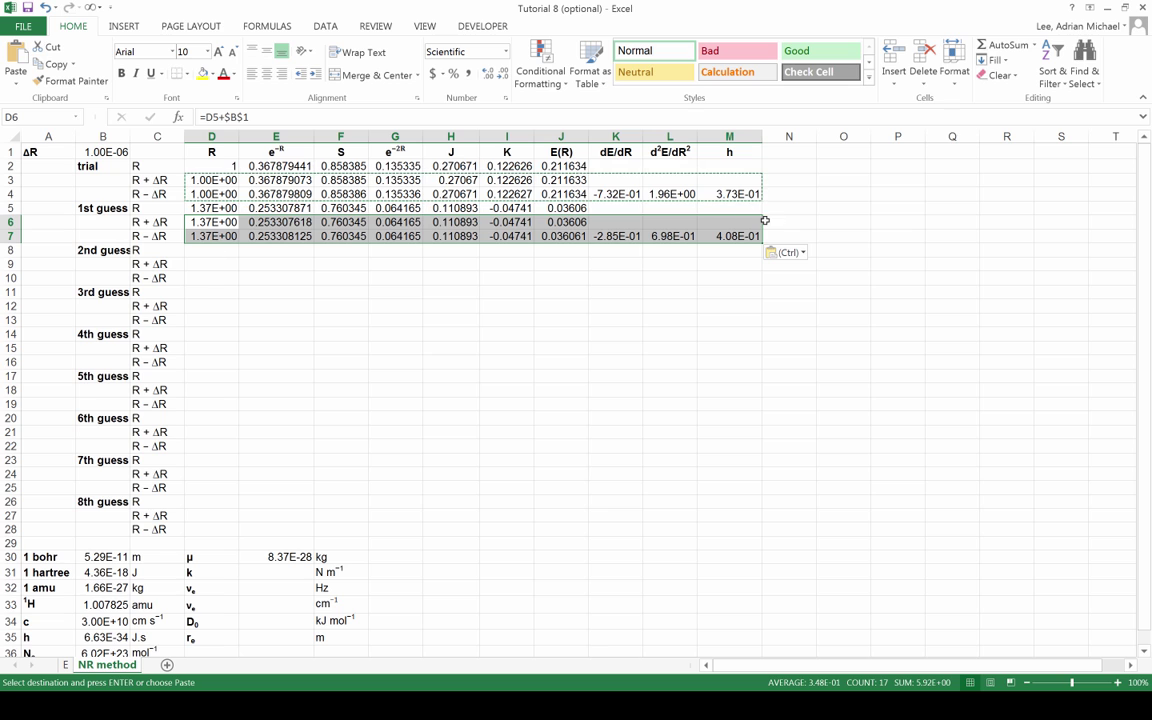
{"action": "left_click", "coordinate": [730, 236]}
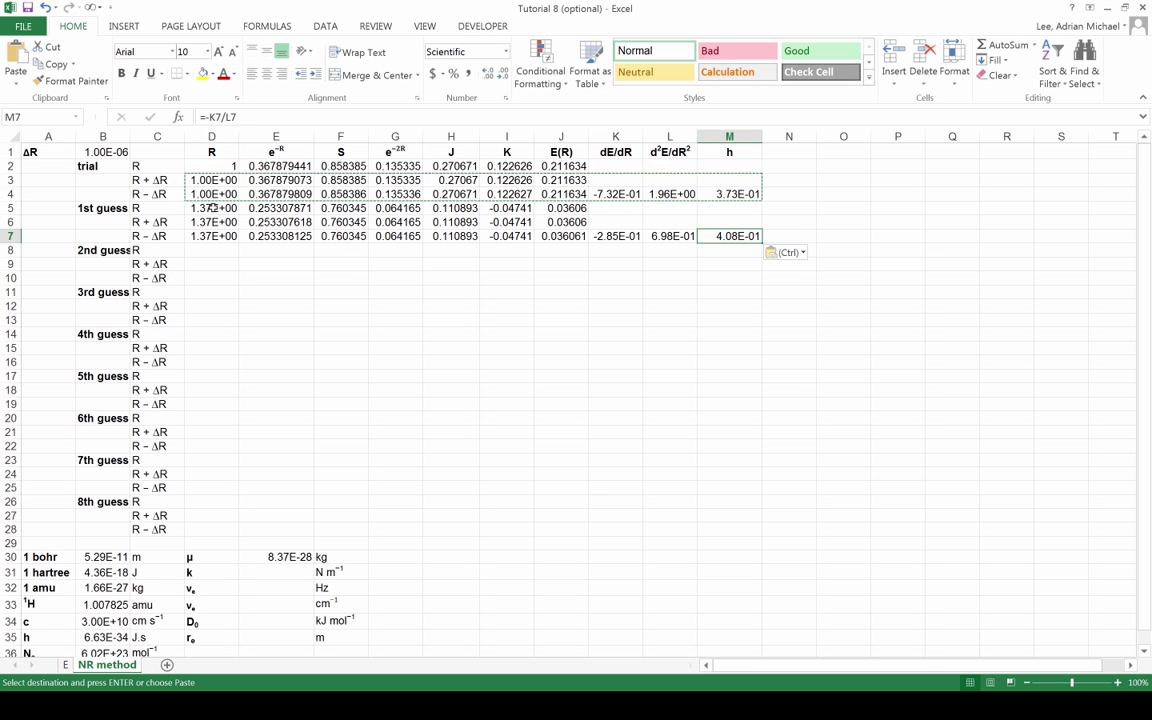
- Copy the 1st guess block D5:M7 to the 2nd guess rows starting at D8
{"action": "left_click_drag", "start_coordinate": [212, 208], "coordinate": [731, 235]}
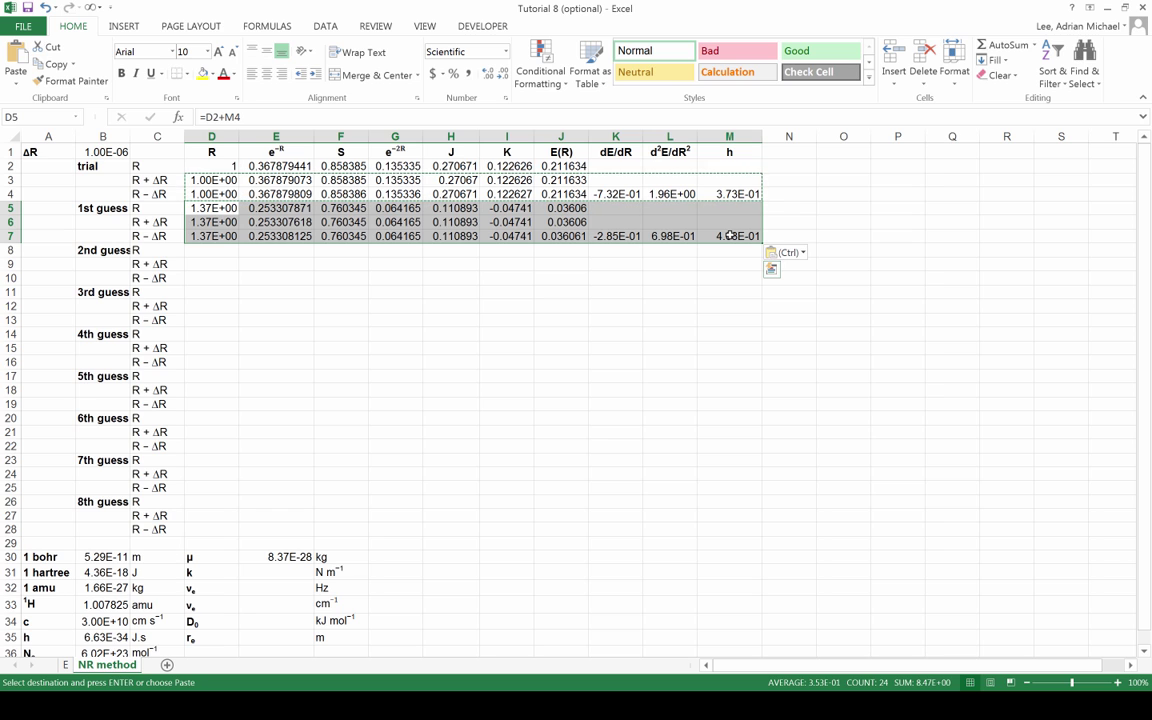
{"action": "key", "text": "ctrl+c"}
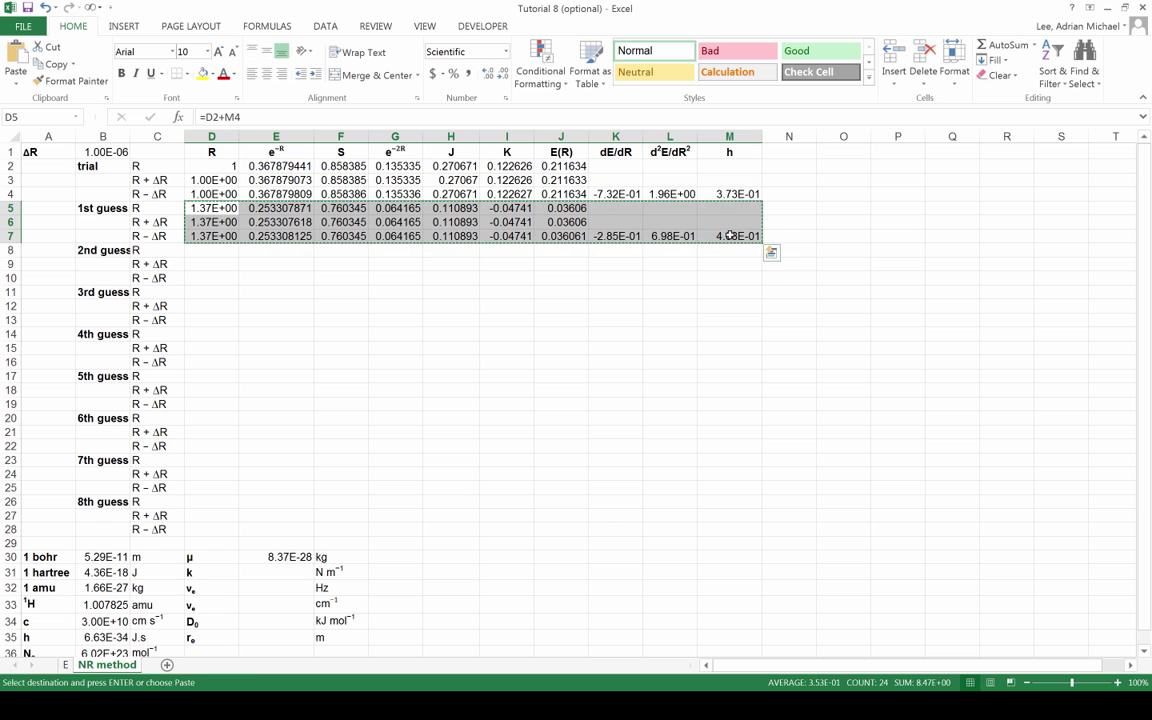
{"action": "left_click", "coordinate": [217, 252]}
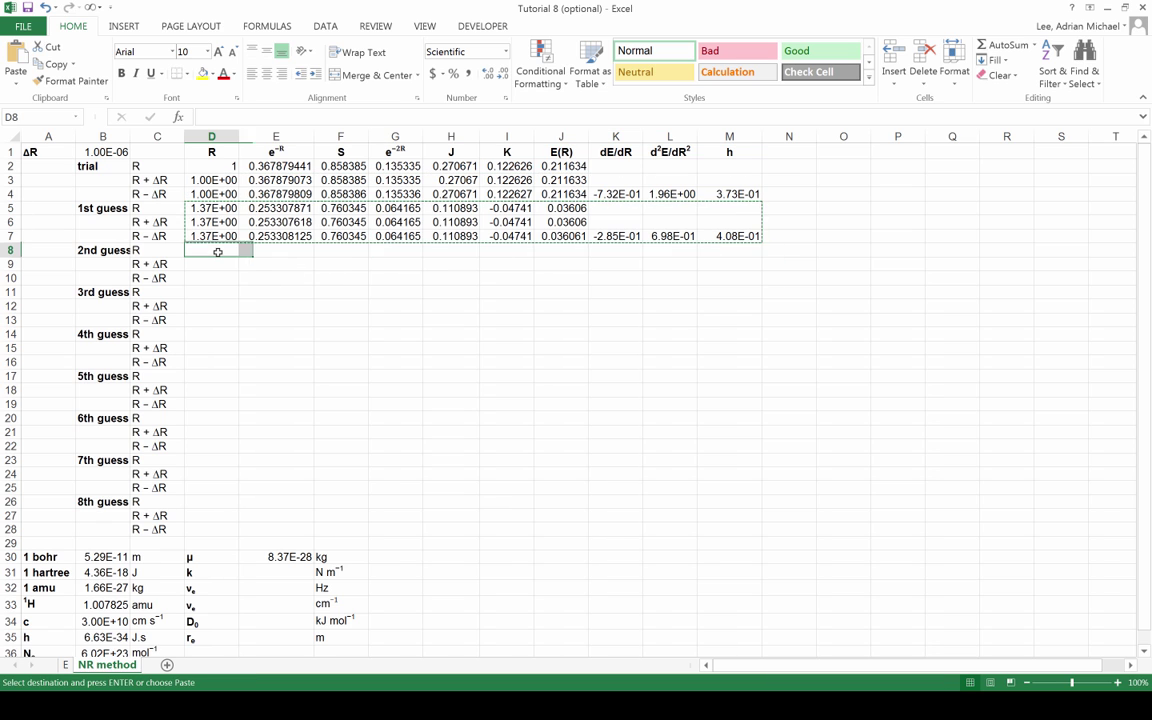
{"action": "key", "text": "ctrl+v"}
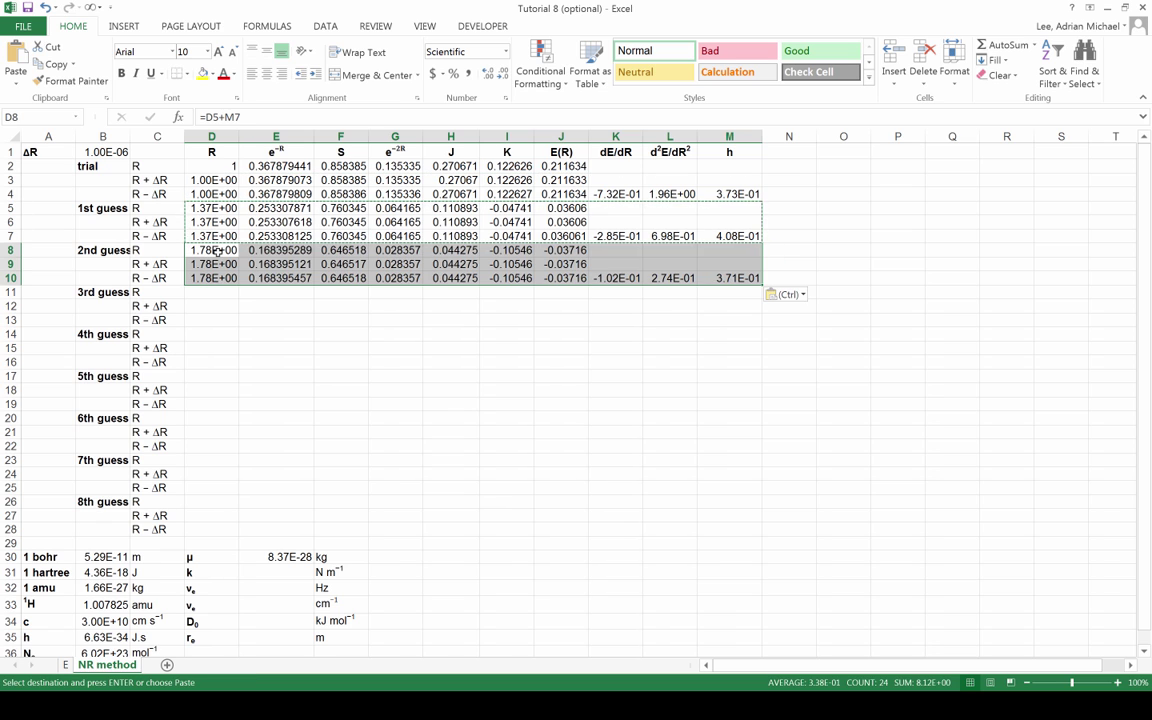
- Copy the 1st guess block D5:M7 to the 3rd through 8th guess rows, starting at D11, D14, D17, D20, D23 and D26
{"action": "left_click", "coordinate": [205, 293]}
{"action": "key", "text": "ctrl+v"}
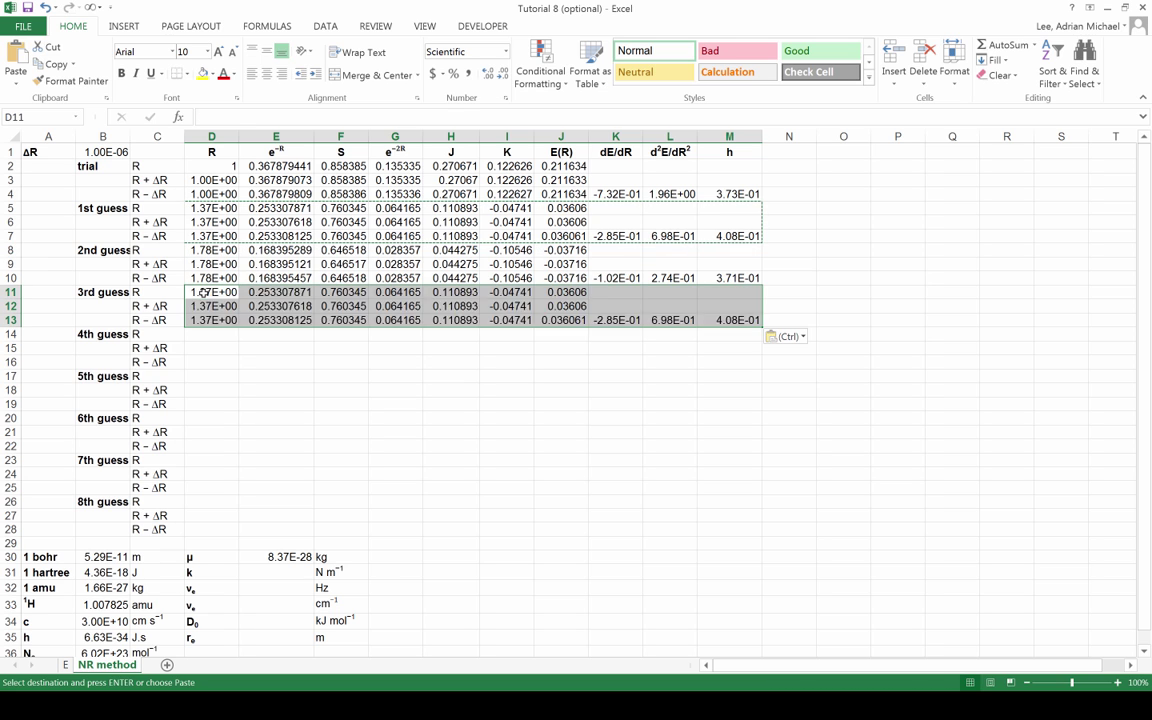
{"action": "left_click", "coordinate": [201, 336]}
{"action": "key", "text": "ctrl+v"}
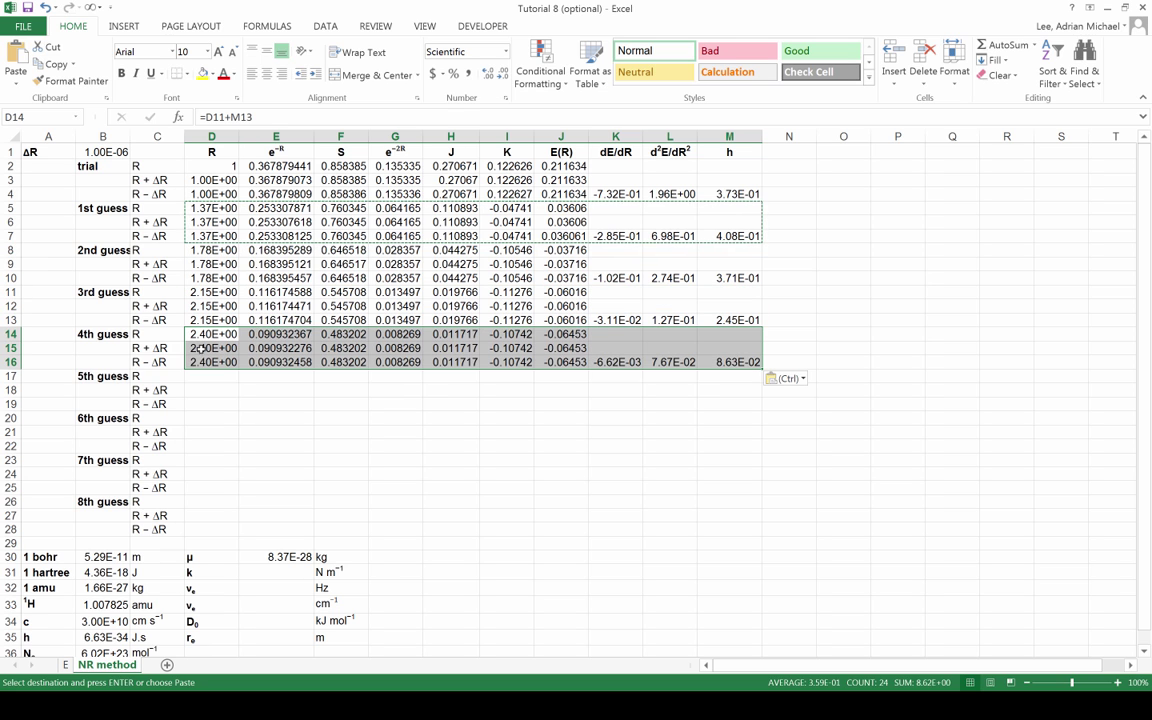
{"action": "left_click", "coordinate": [199, 377]}
{"action": "key", "text": "ctrl+v"}
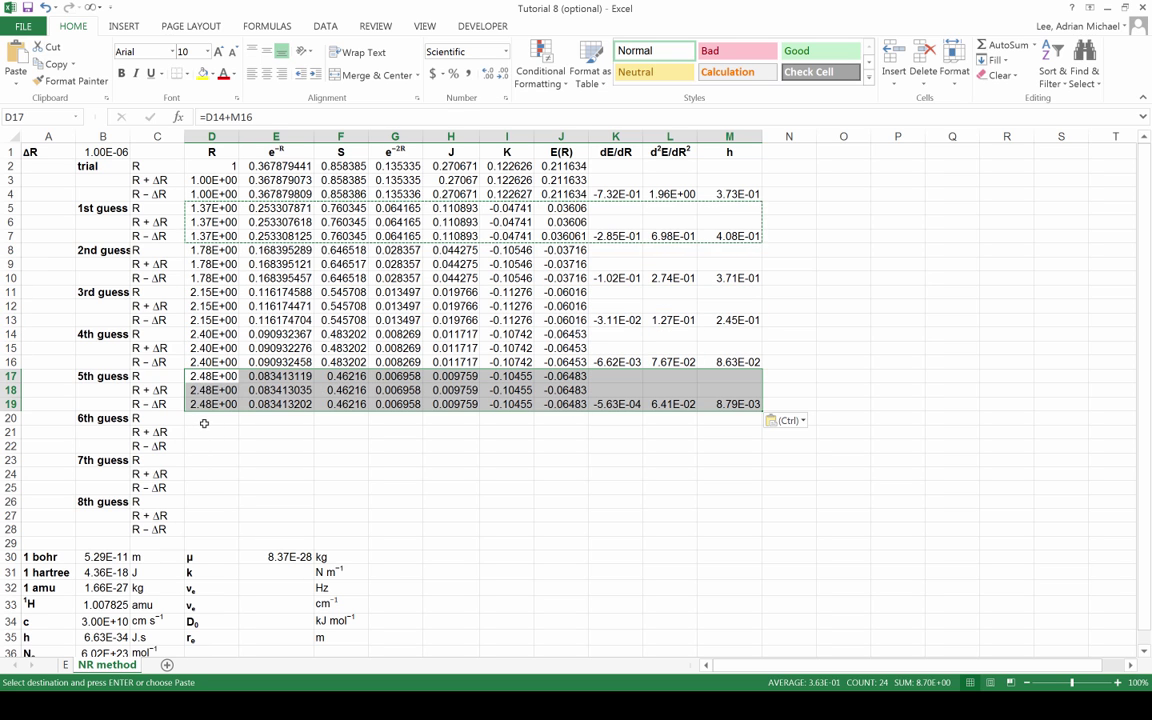
{"action": "left_click", "coordinate": [204, 421]}
{"action": "key", "text": "ctrl+v"}
{"action": "left_click", "coordinate": [201, 460]}
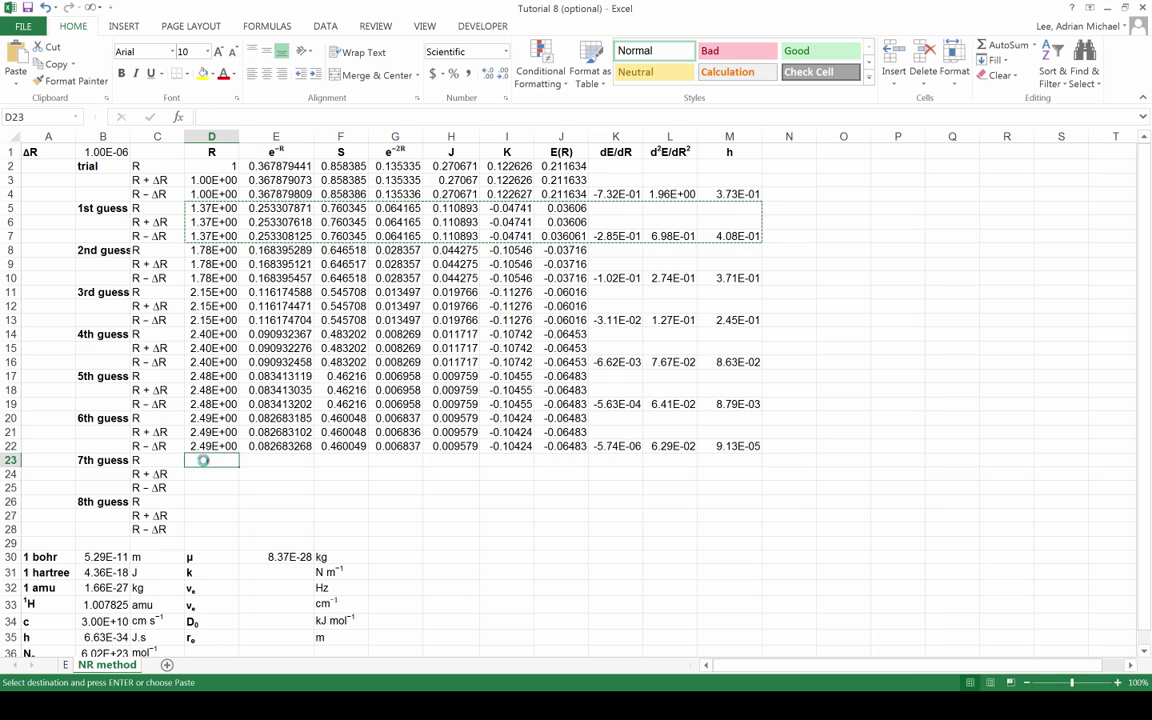
{"action": "key", "text": "ctrl+v"}
{"action": "left_click", "coordinate": [200, 501]}
{"action": "key", "text": "ctrl+v"}
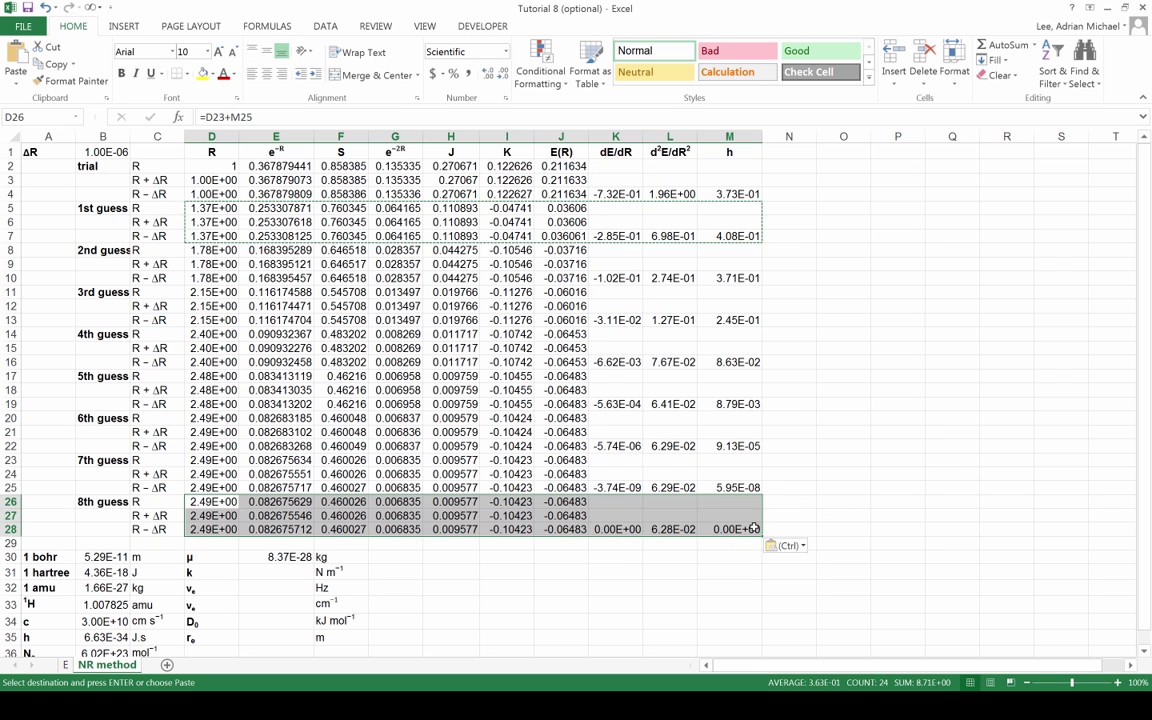
{"action": "left_click", "coordinate": [830, 392]}
{"action": "key", "text": "Escape"}
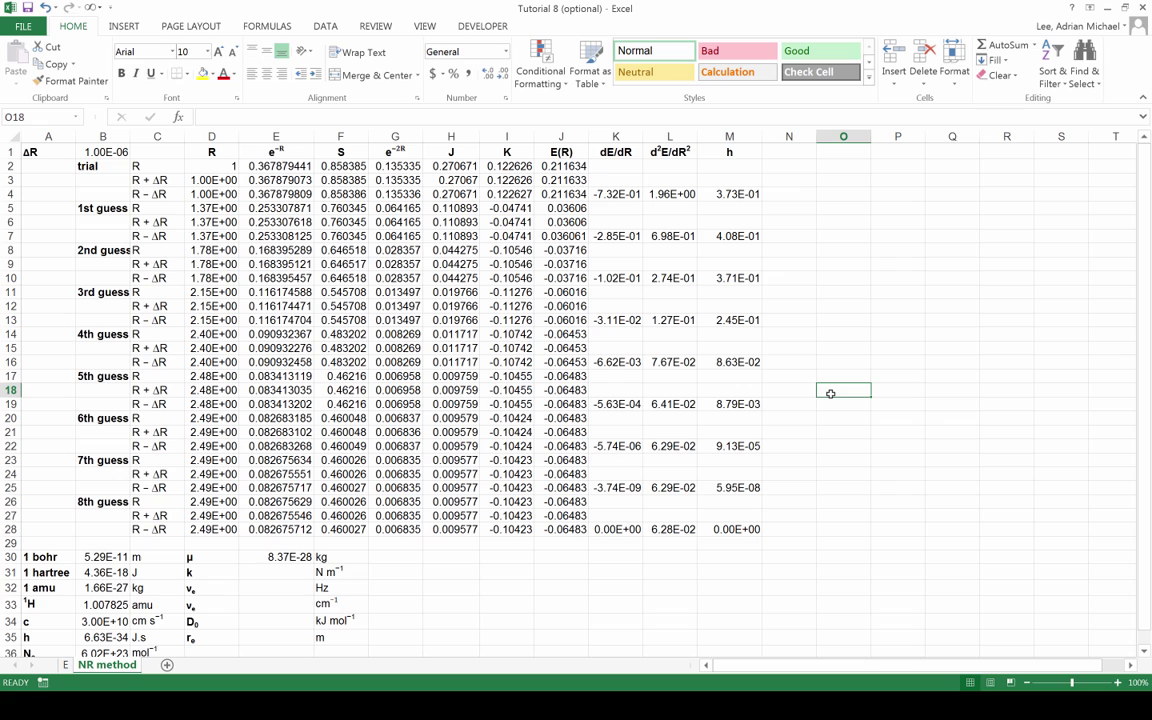
- Examine how the step h in column M changes from the trial in M4 through each guess to M28
{"action": "left_click", "coordinate": [731, 192]}
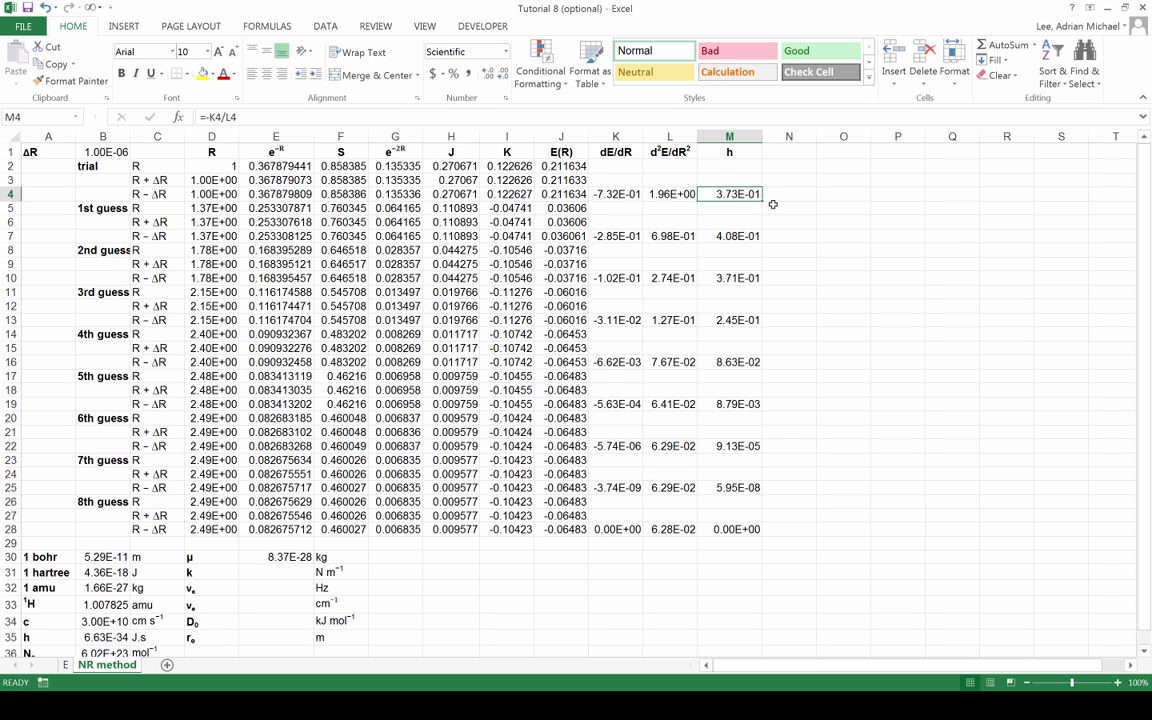
{"action": "left_click", "coordinate": [727, 236]}
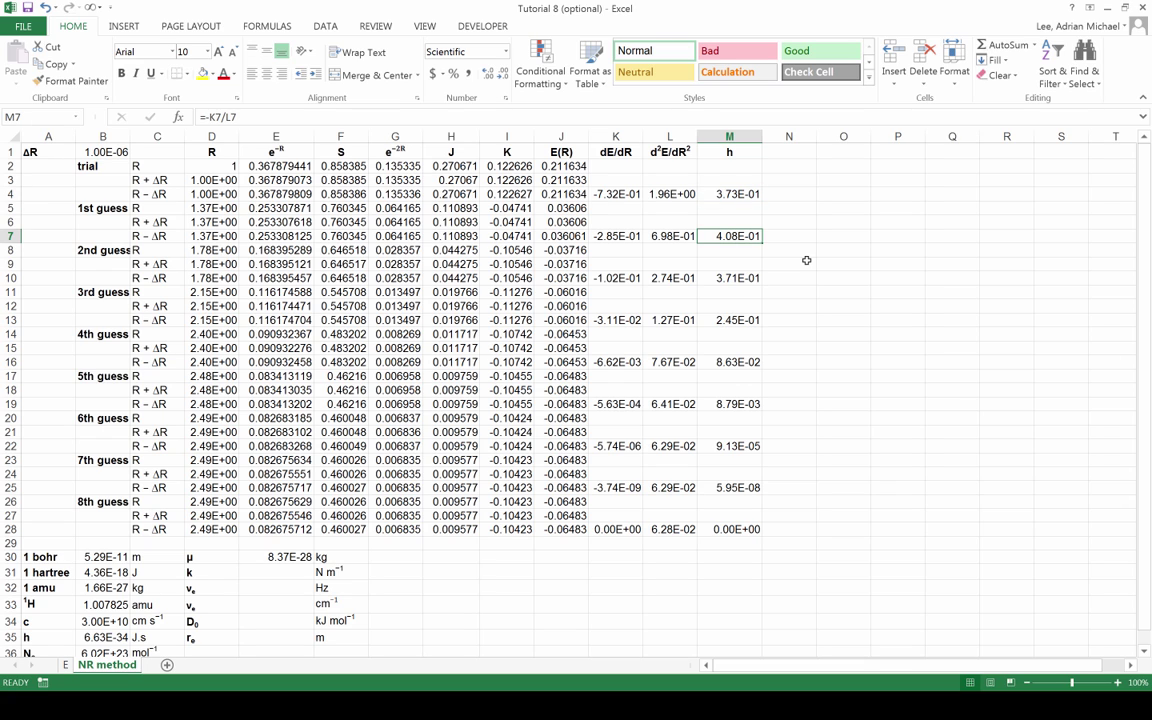
{"action": "left_click", "coordinate": [740, 279]}
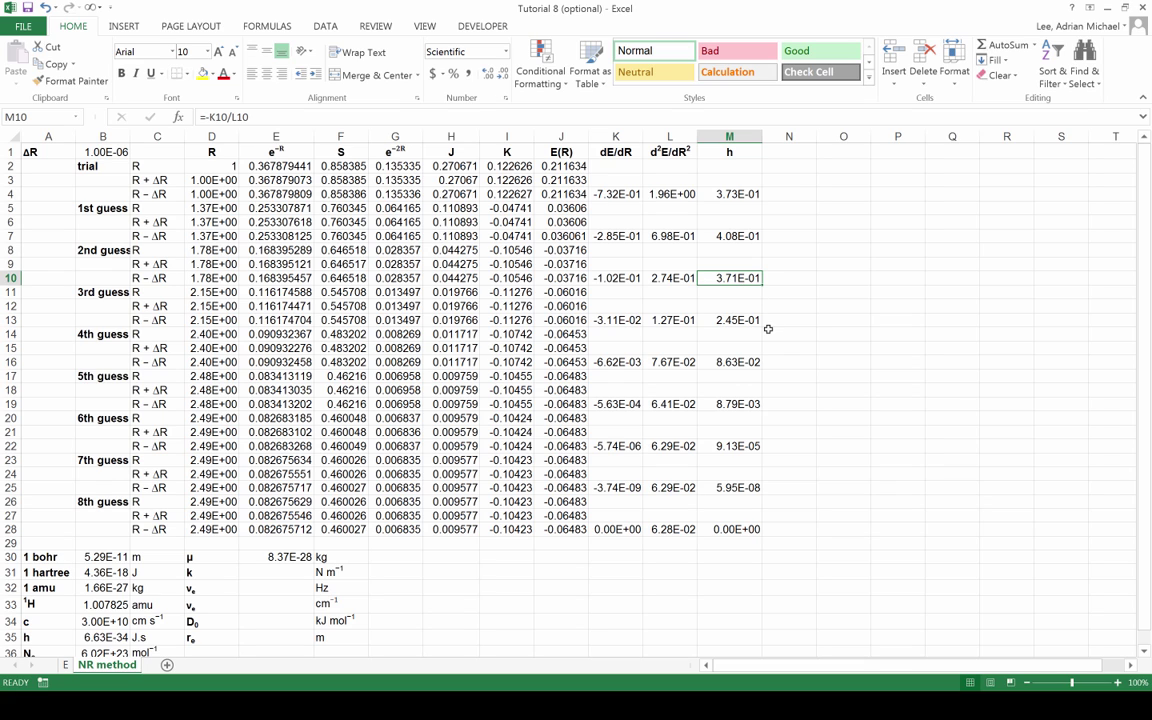
{"action": "left_click", "coordinate": [745, 320]}
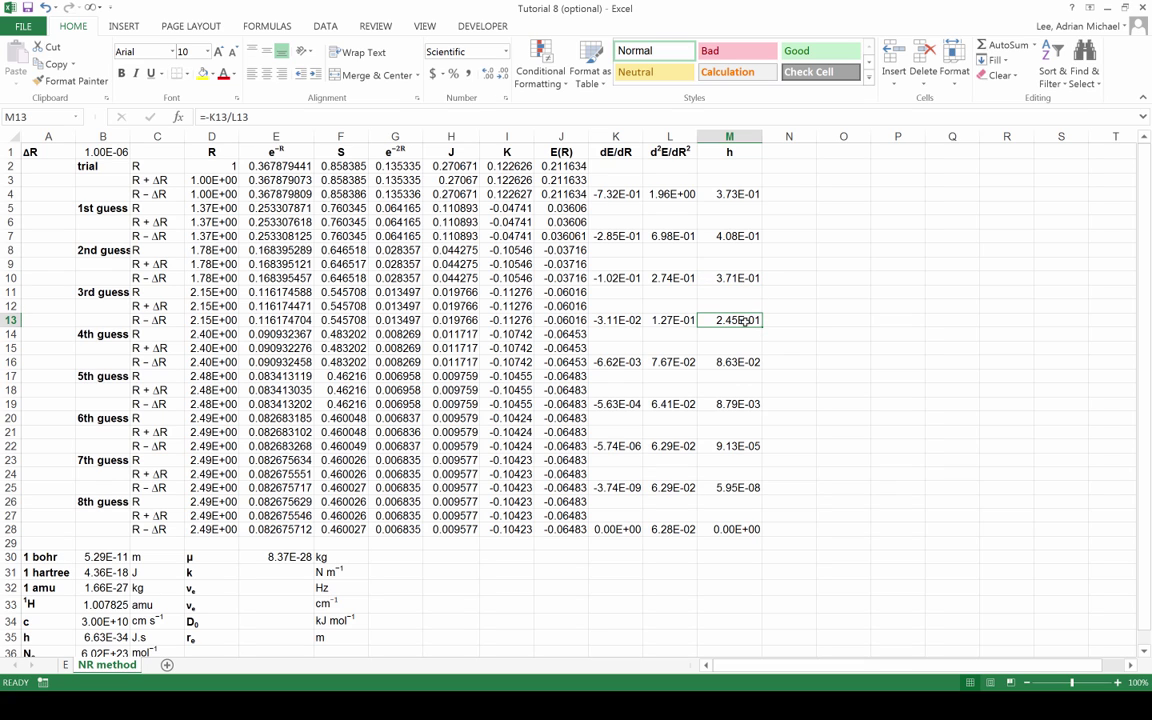
{"action": "left_click", "coordinate": [735, 362]}
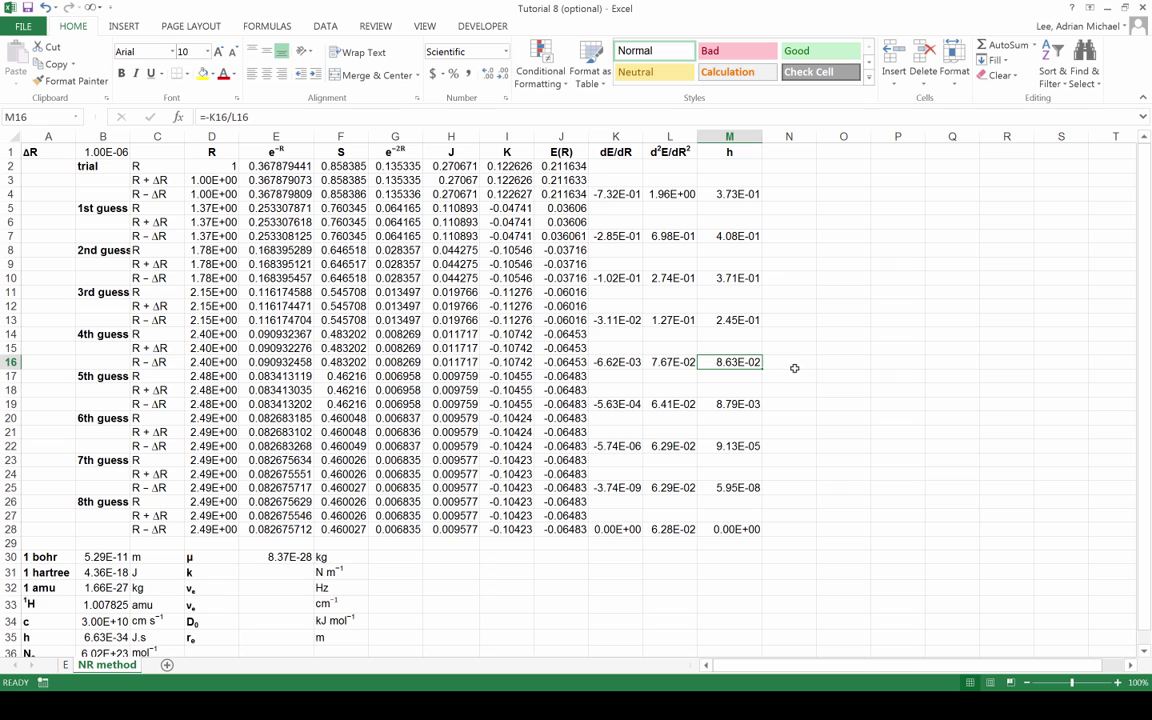
{"action": "key", "text": "Down"}
{"action": "key", "text": "Down"}
{"action": "key", "text": "Down"}
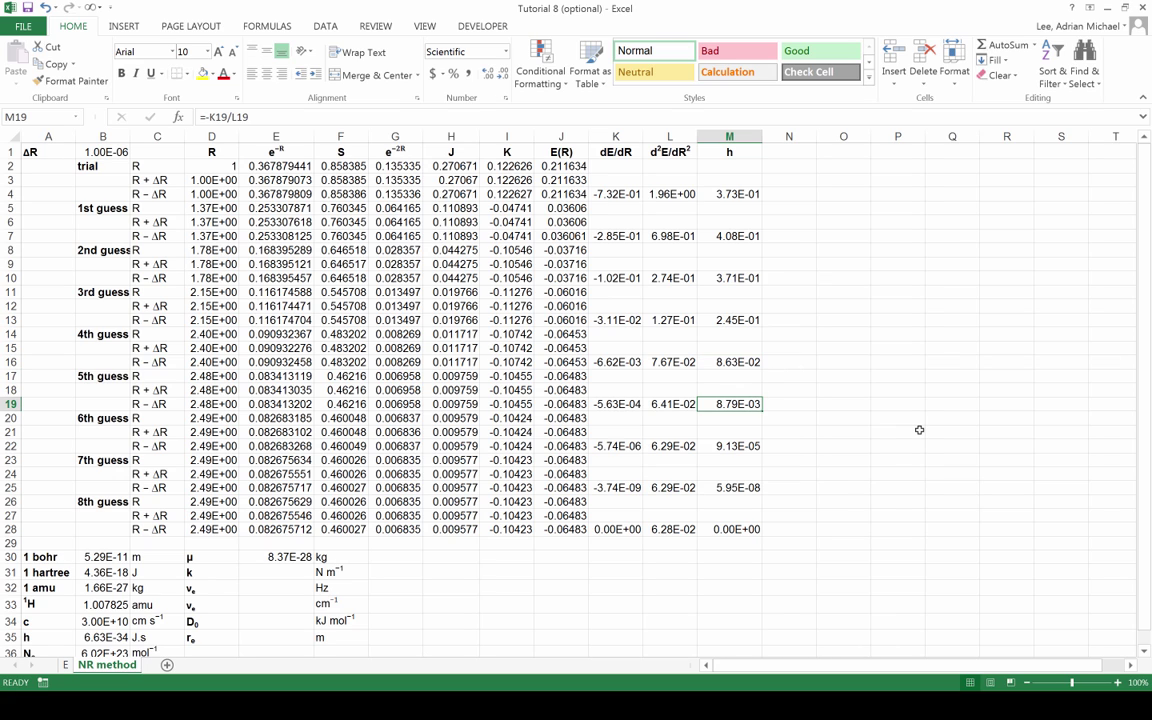
{"action": "key", "text": "Down"}
{"action": "key", "text": "Down"}
{"action": "key", "text": "Down"}
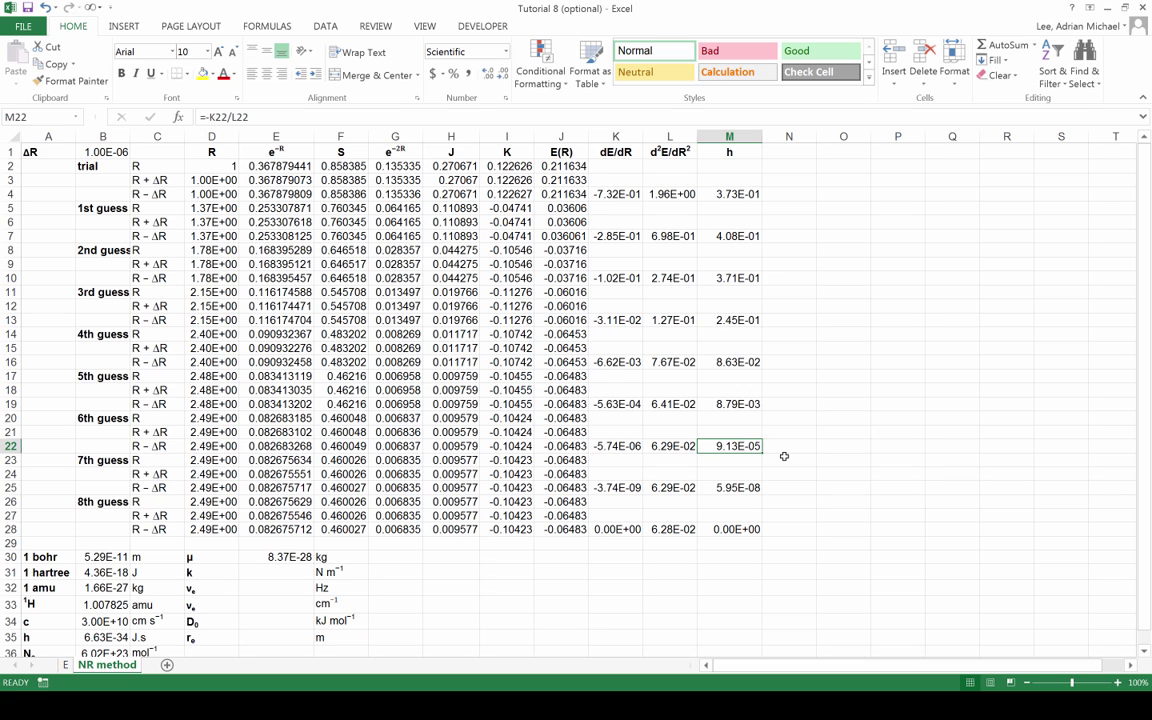
{"action": "key", "text": "Down"}
{"action": "key", "text": "Down"}
{"action": "key", "text": "Down"}
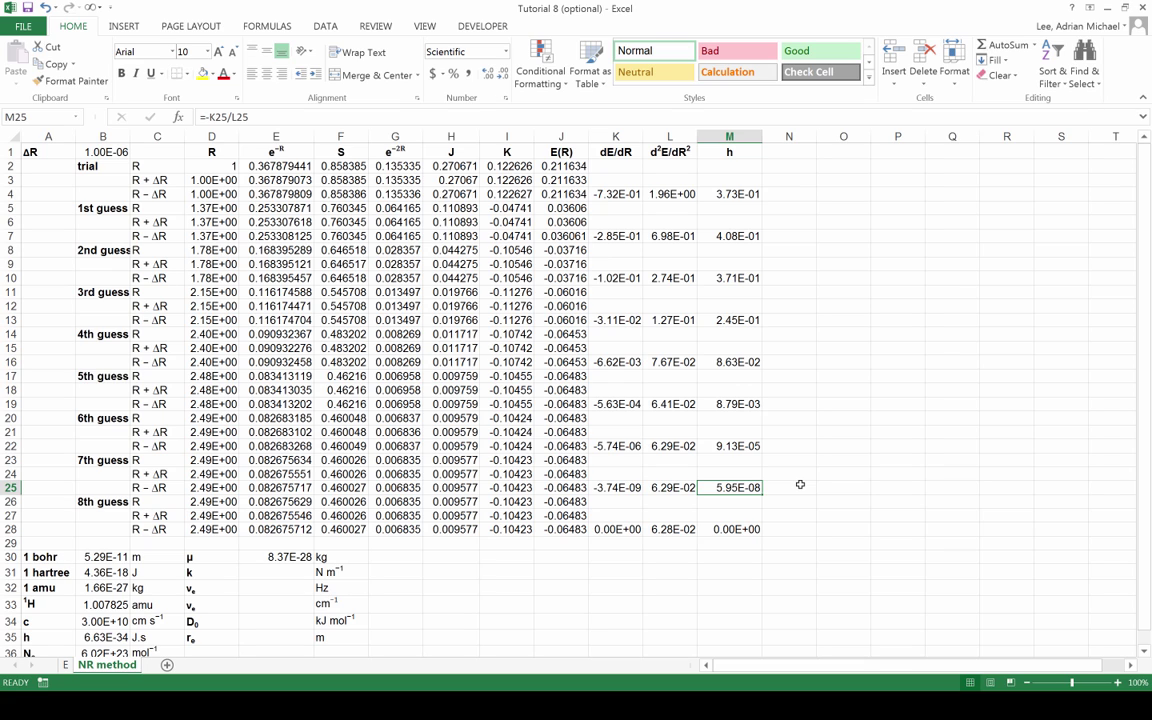
{"action": "left_click", "coordinate": [740, 532]}
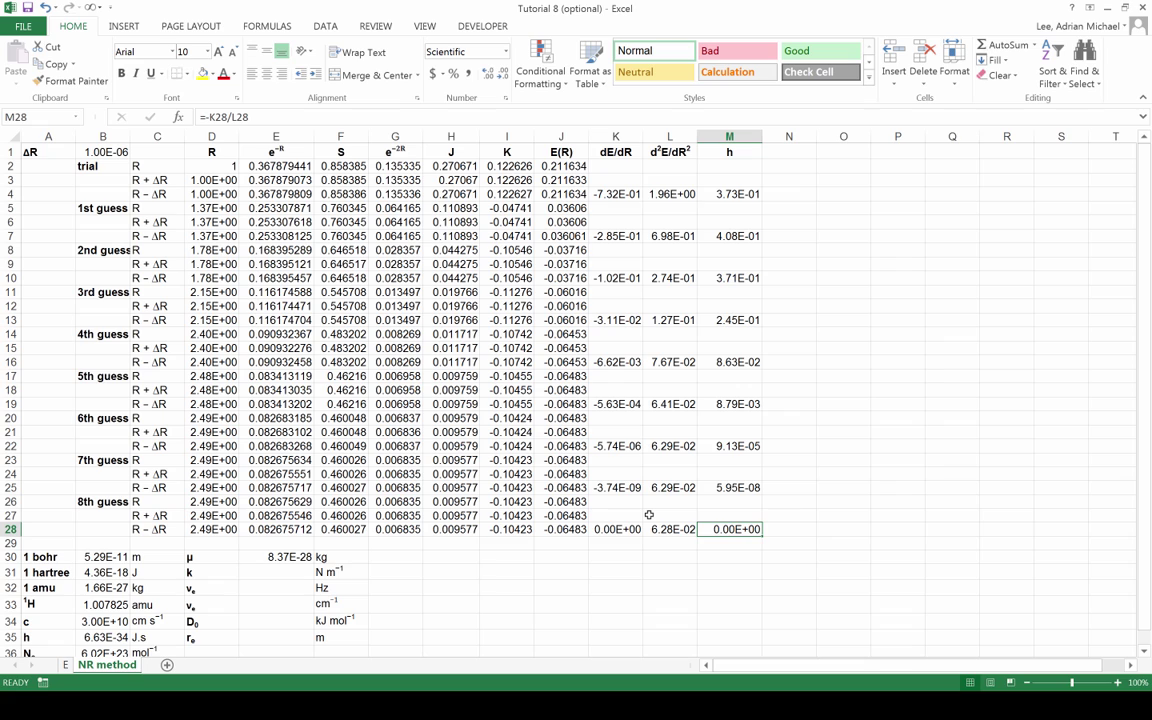
- Check the 8th guess R in D26 and the first and second derivative columns down to K28 and L28
{"action": "left_click", "coordinate": [204, 503]}
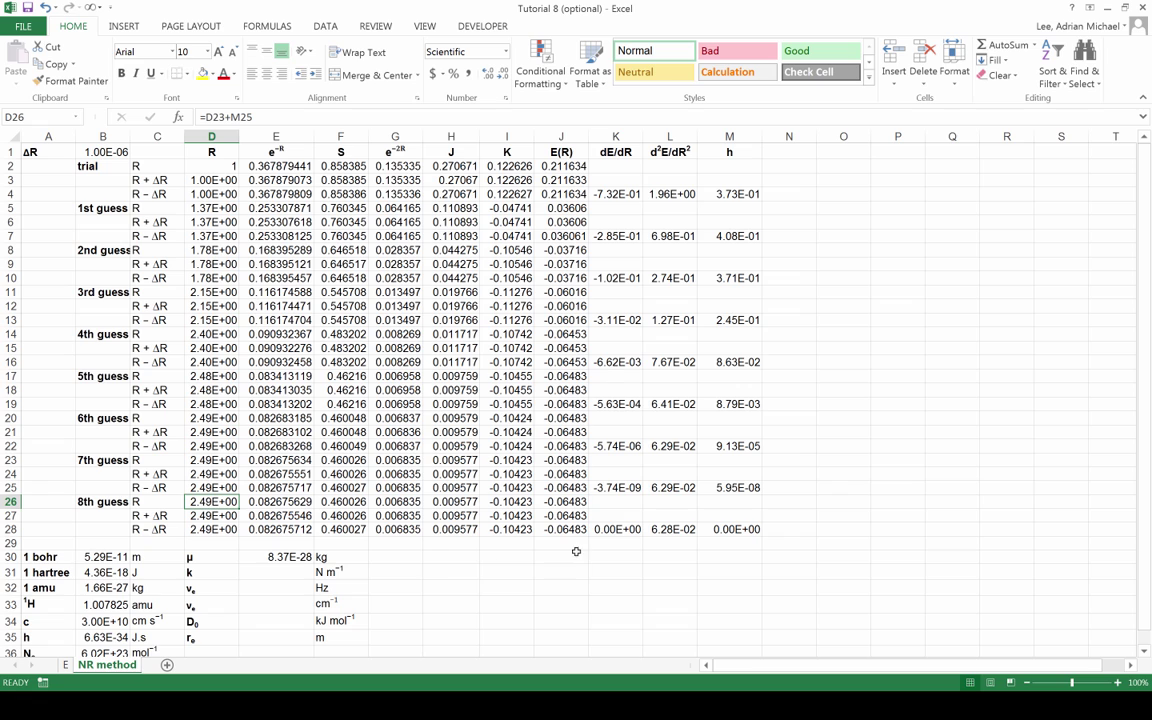
{"action": "left_click", "coordinate": [615, 136]}
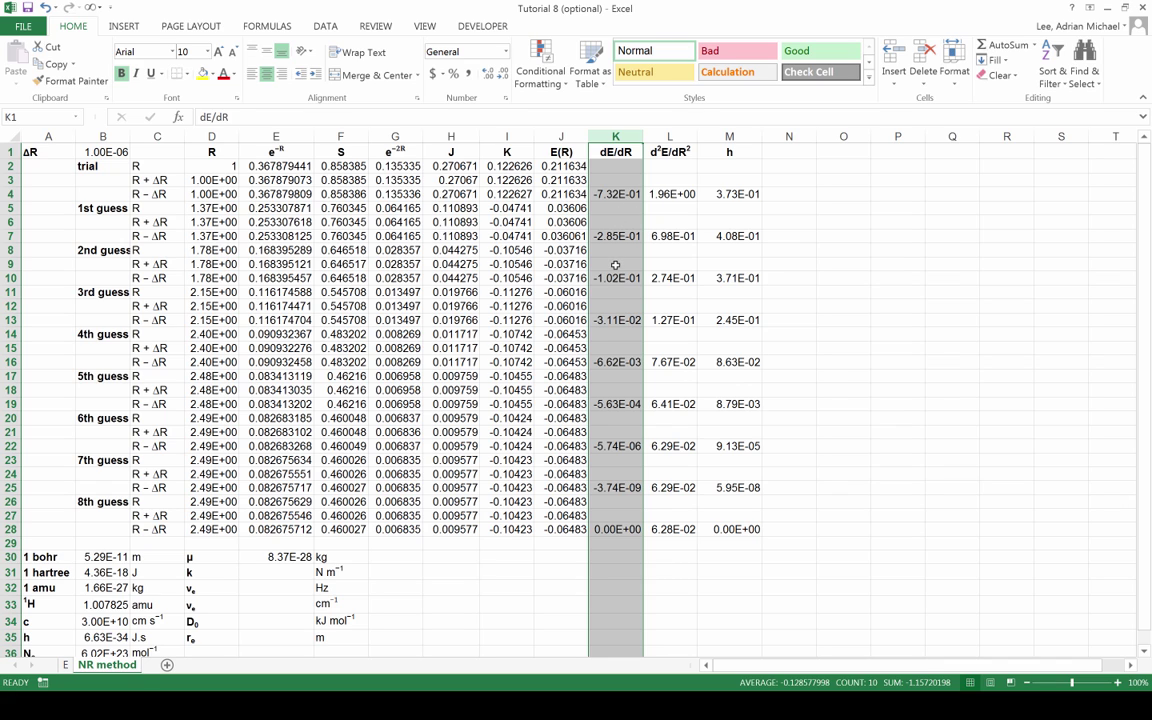
{"action": "left_click", "coordinate": [609, 530]}
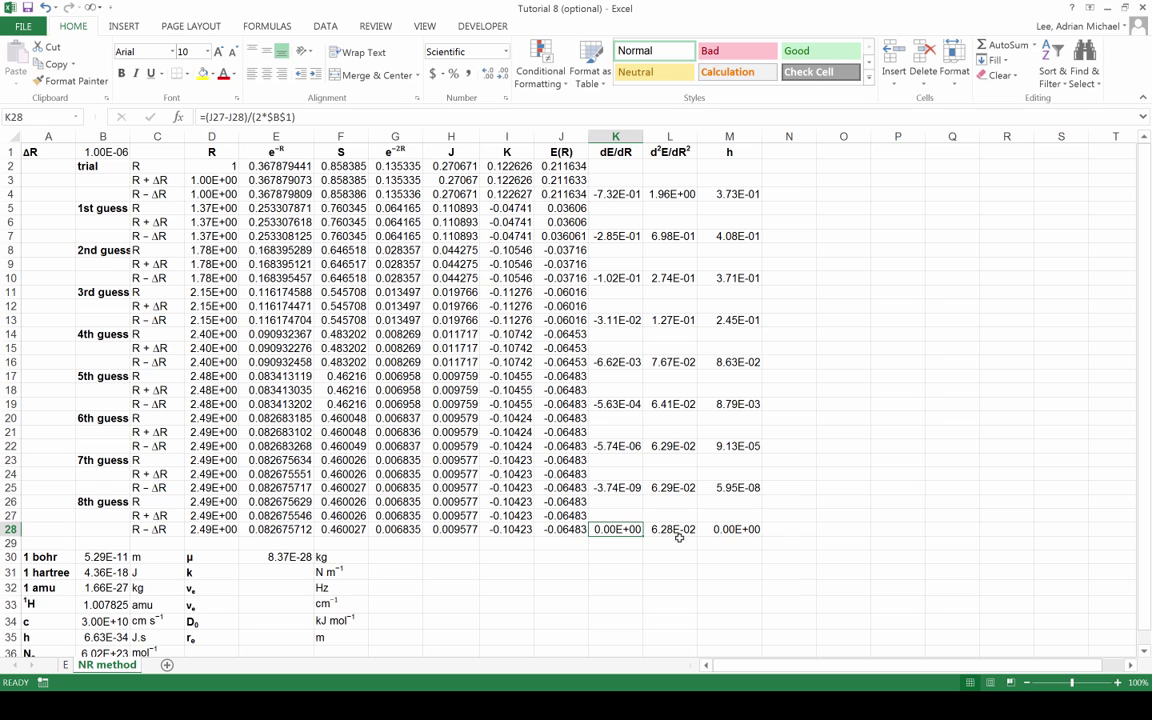
{"action": "left_click", "coordinate": [671, 137]}
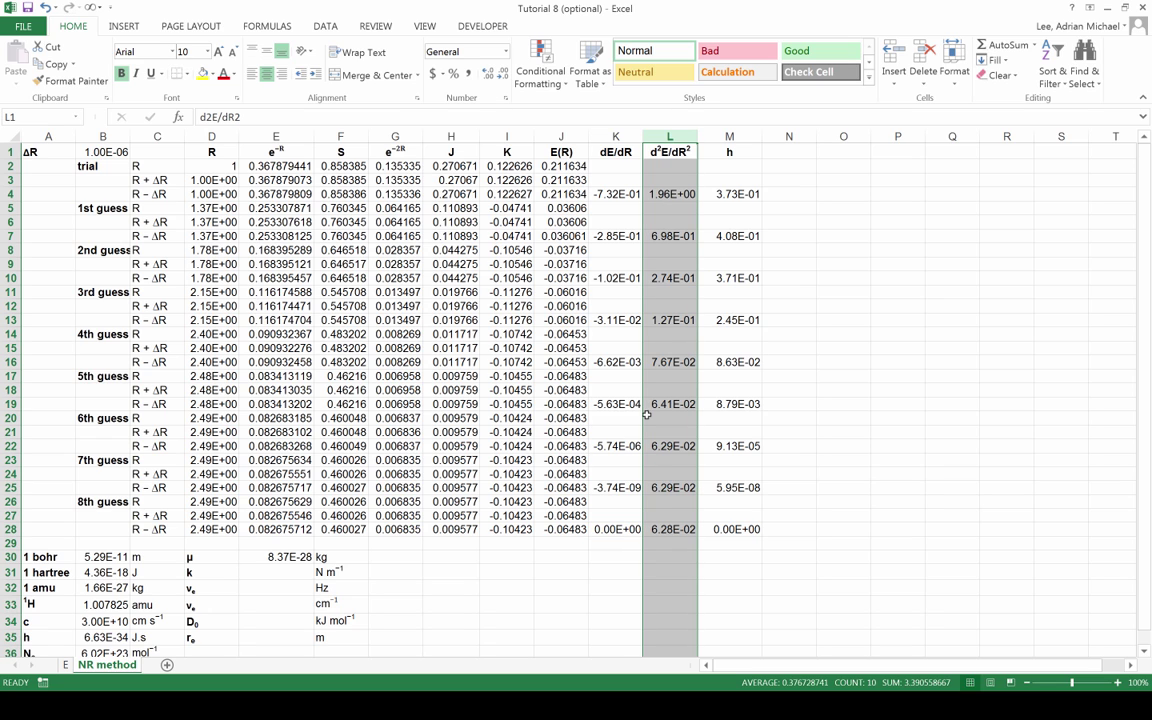
{"action": "left_click", "coordinate": [668, 530]}
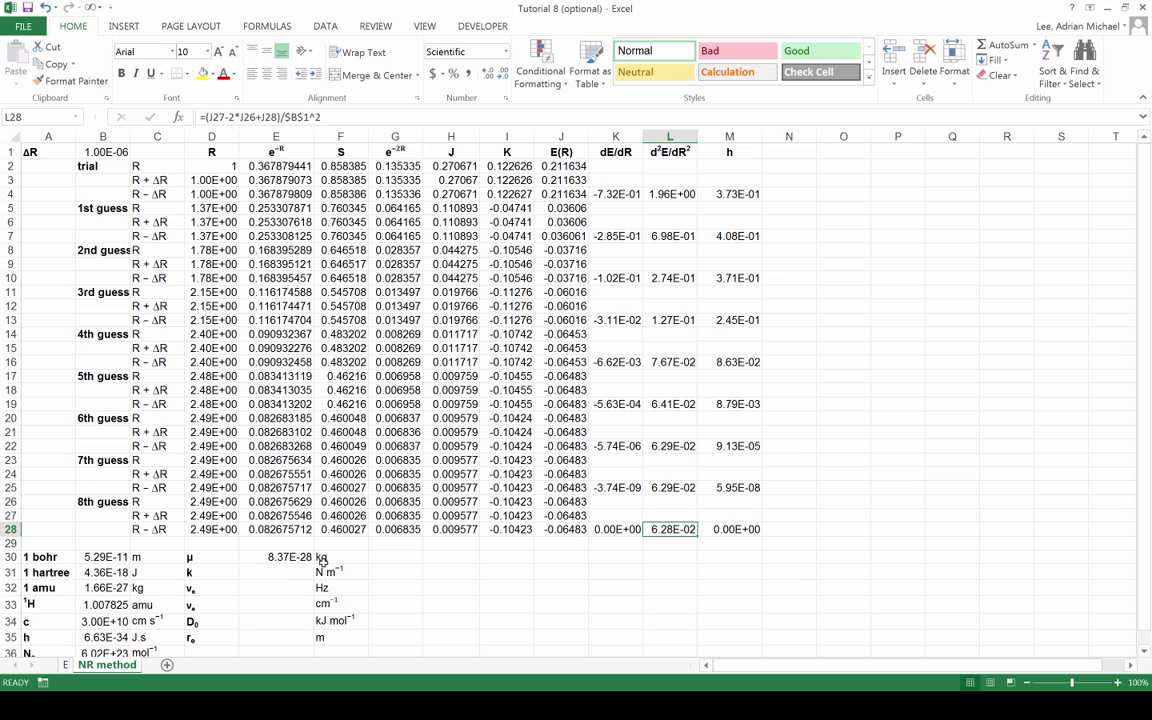
- Calculate the force constant k in E31 from the final second derivative converted to SI units, with =L28*B31/B30^2
{"action": "left_click", "coordinate": [270, 571]}
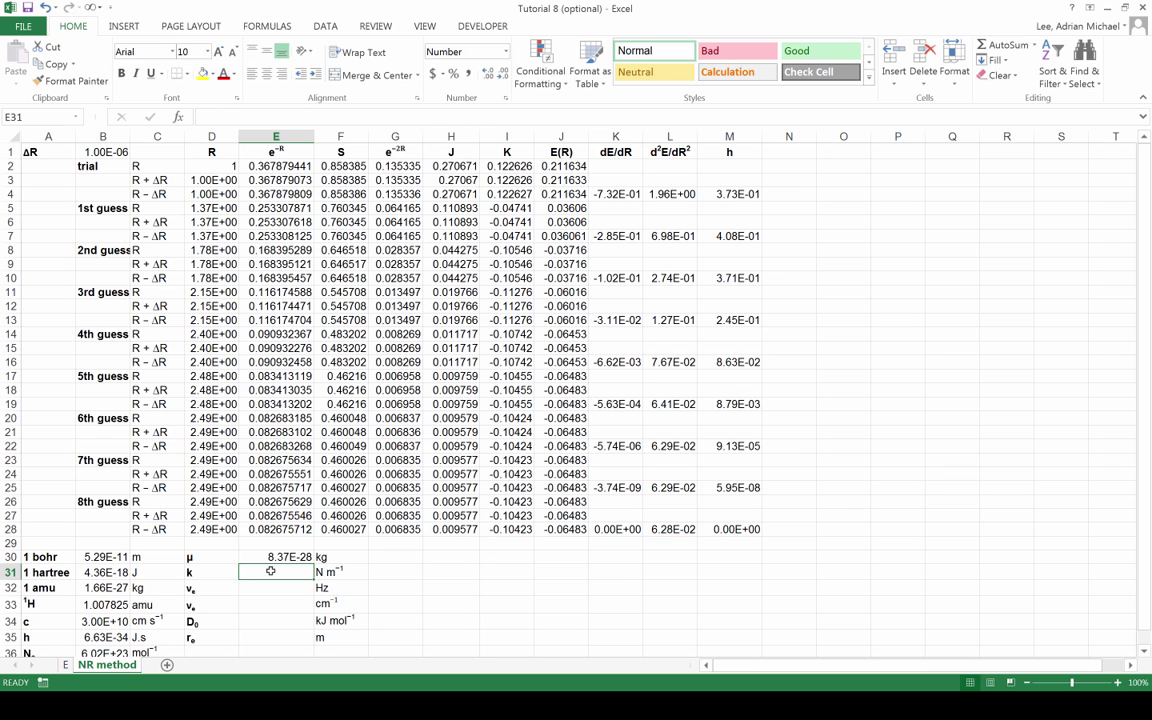
{"action": "type", "text": "="}
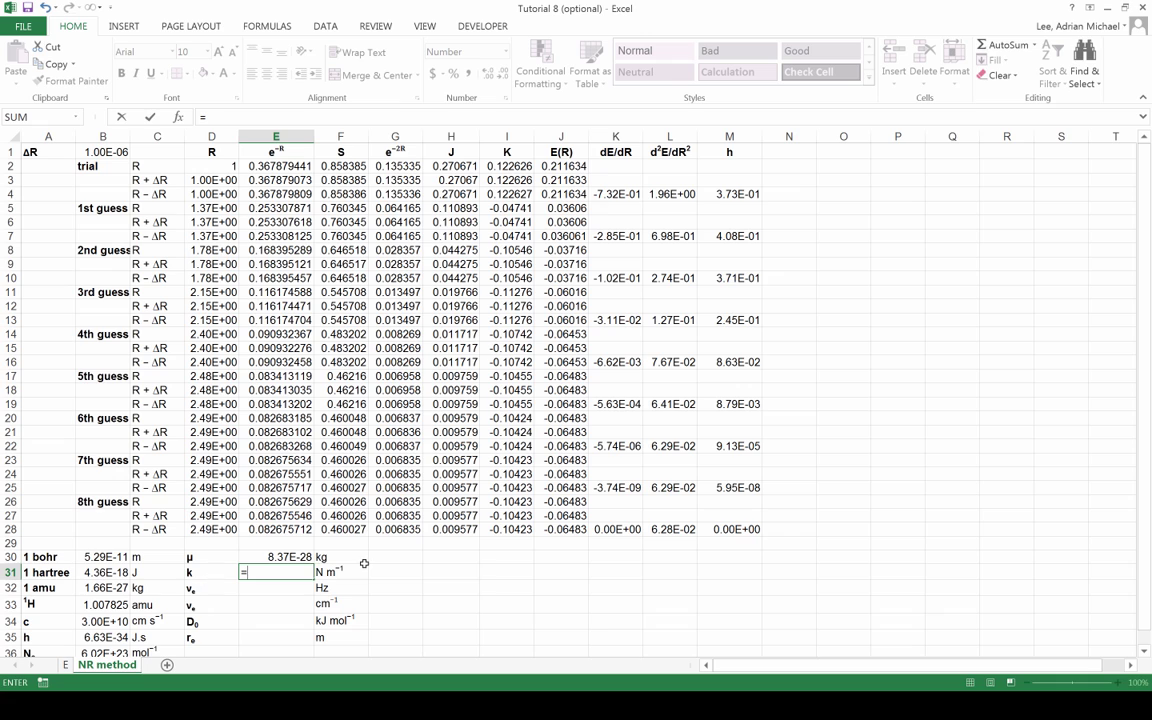
{"action": "left_click", "coordinate": [676, 529]}
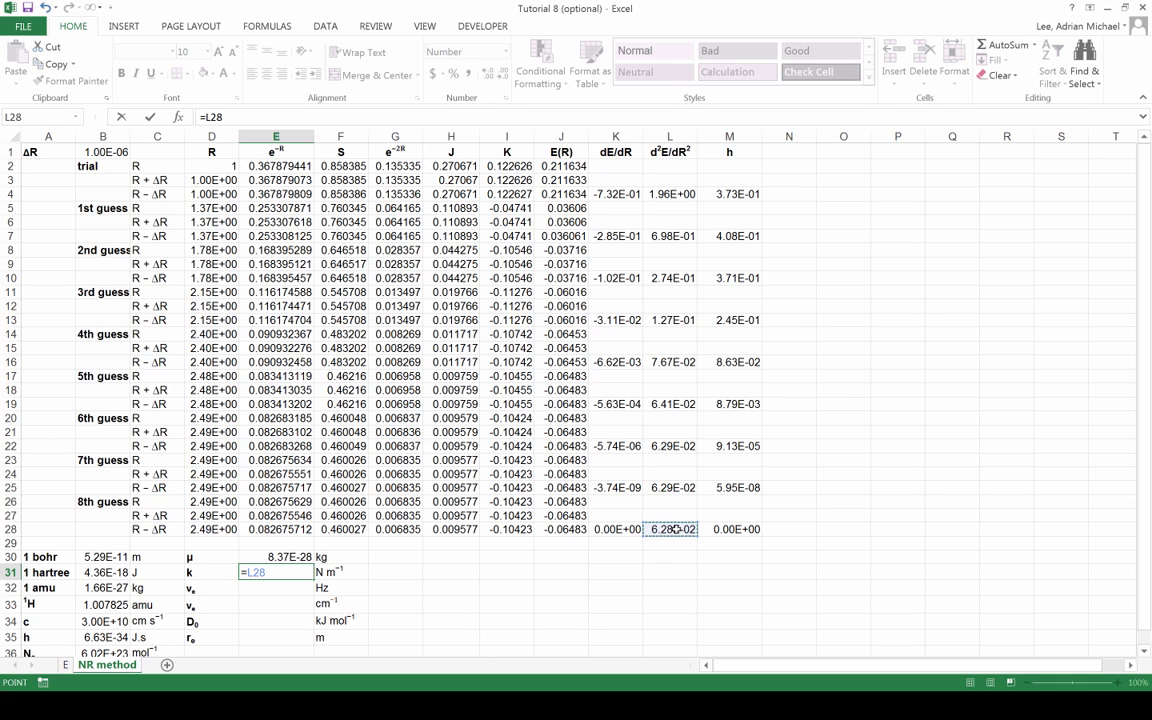
{"action": "type", "text": "*"}
{"action": "left_click", "coordinate": [104, 572]}
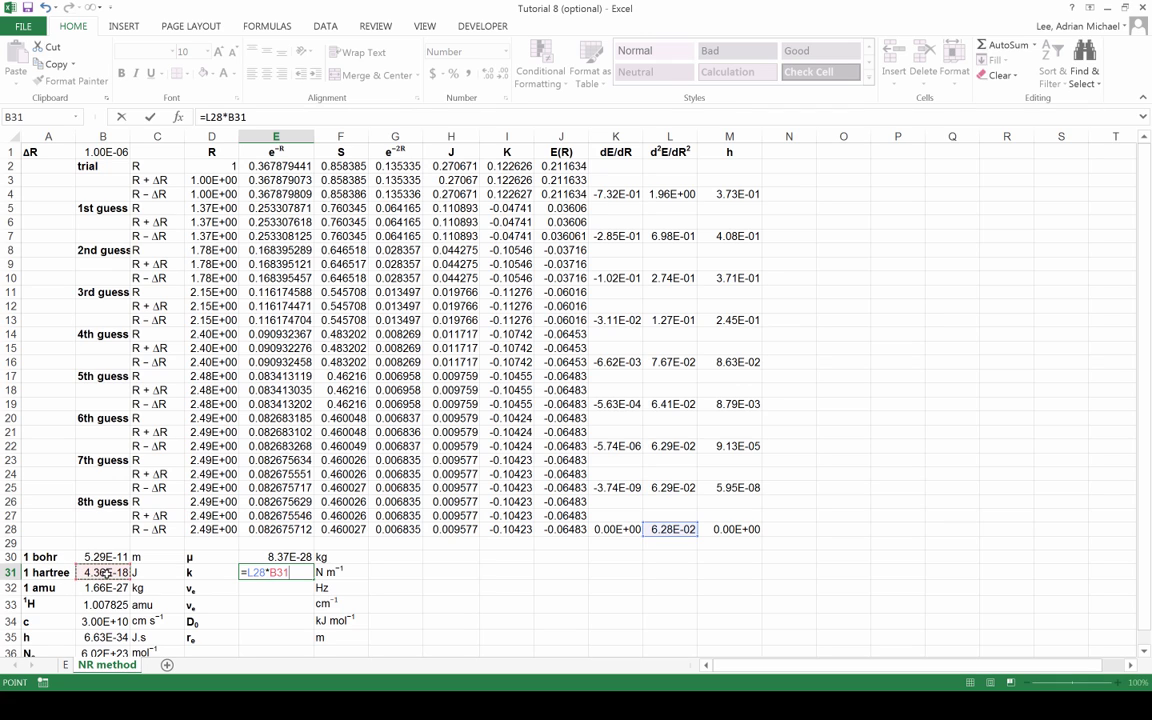
{"action": "type", "text": "/"}
{"action": "left_click", "coordinate": [115, 557]}
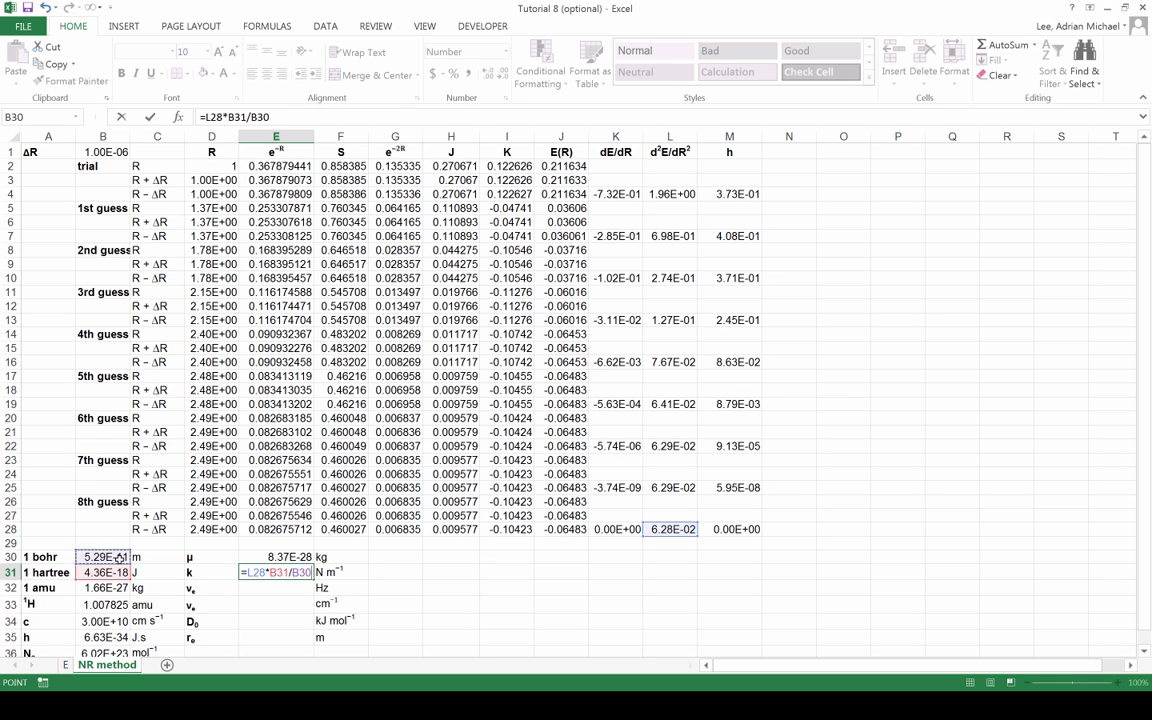
{"action": "type", "text": "^2"}
{"action": "key", "text": "Return"}
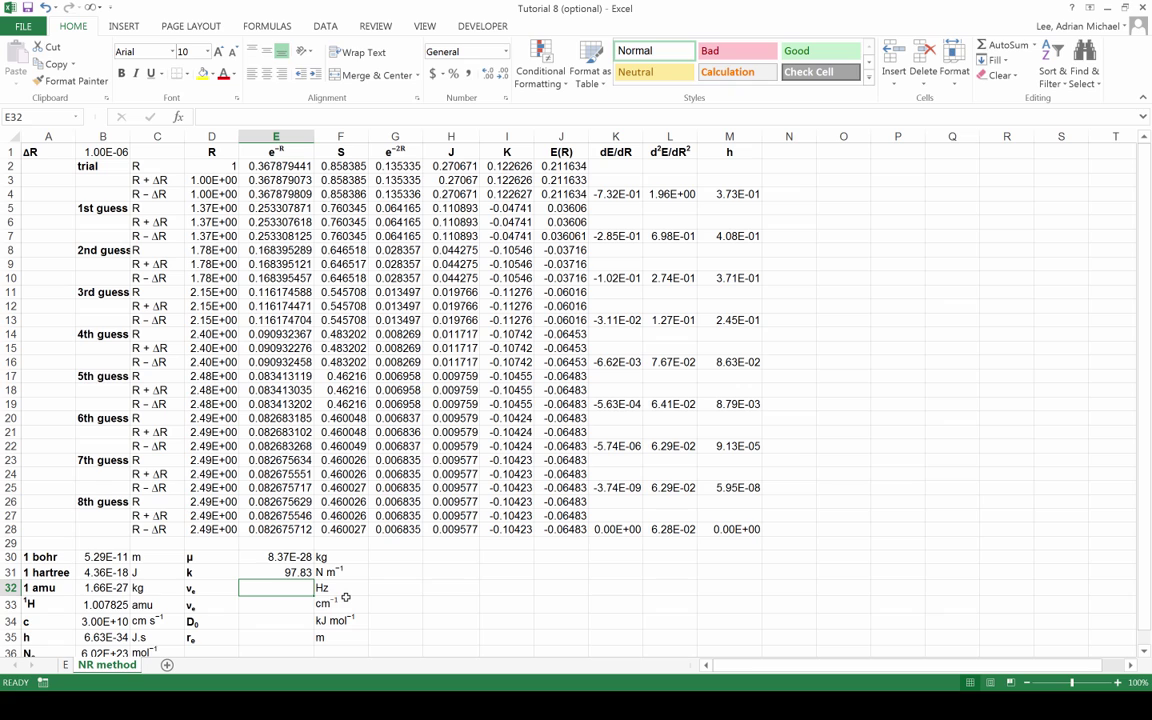
- Calculate the vibrational frequency in Hz in E32 with the formula =sqrt(E31/E30)/(2*pi())
{"action": "type", "text": "="}
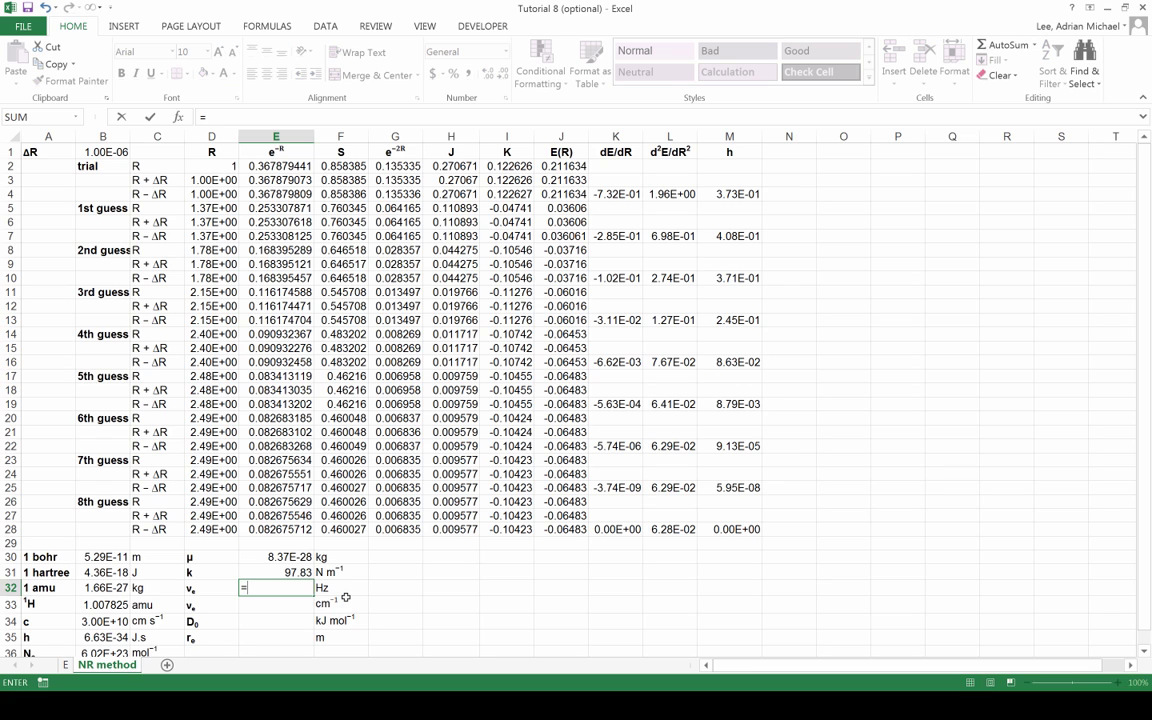
{"action": "type", "text": "sqrt("}
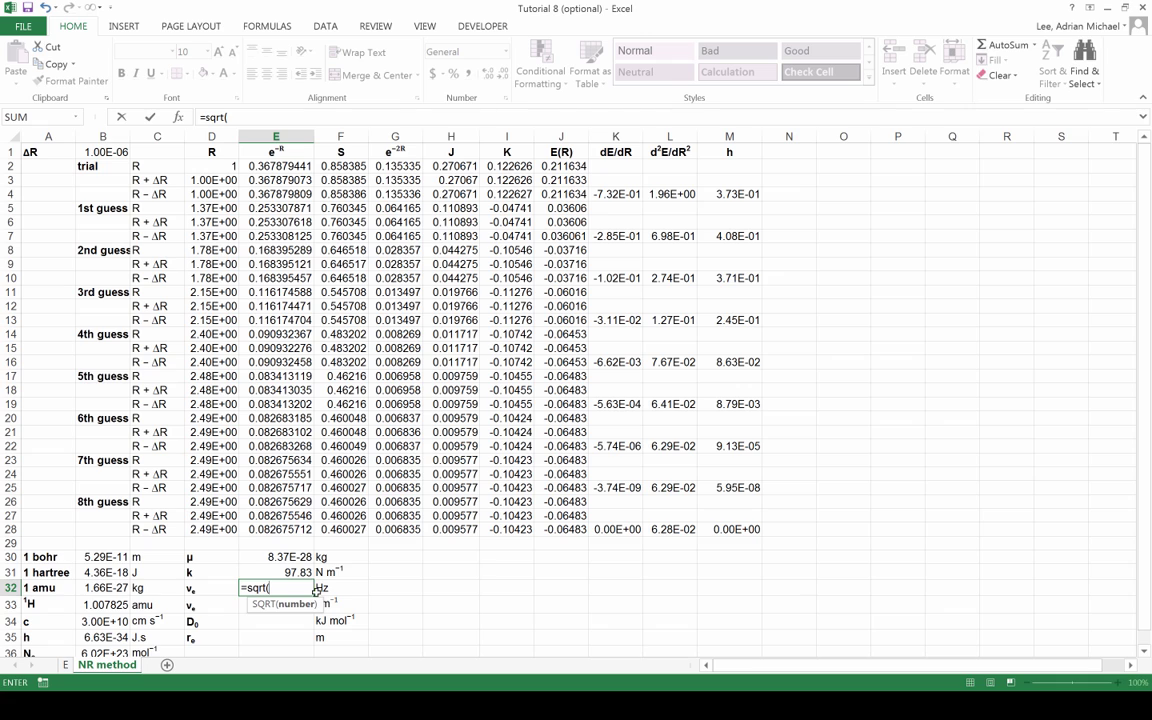
{"action": "left_click", "coordinate": [292, 572]}
{"action": "type", "text": "/"}
{"action": "left_click", "coordinate": [289, 557]}
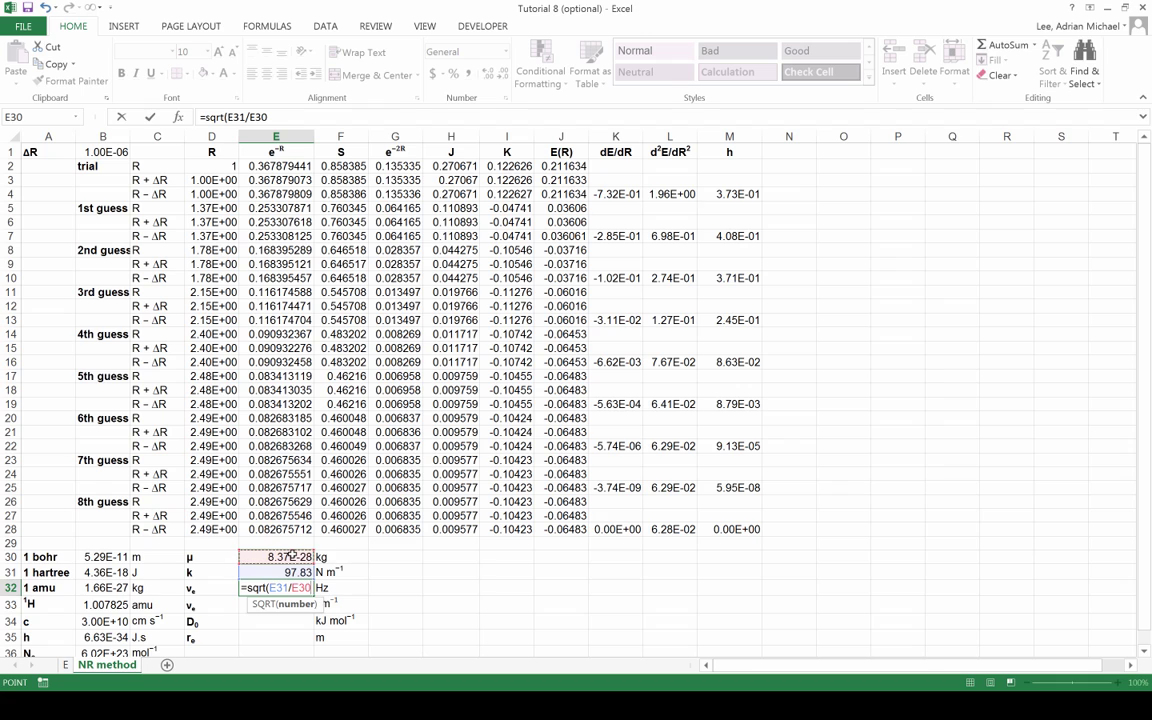
{"action": "type", "text": ")"}
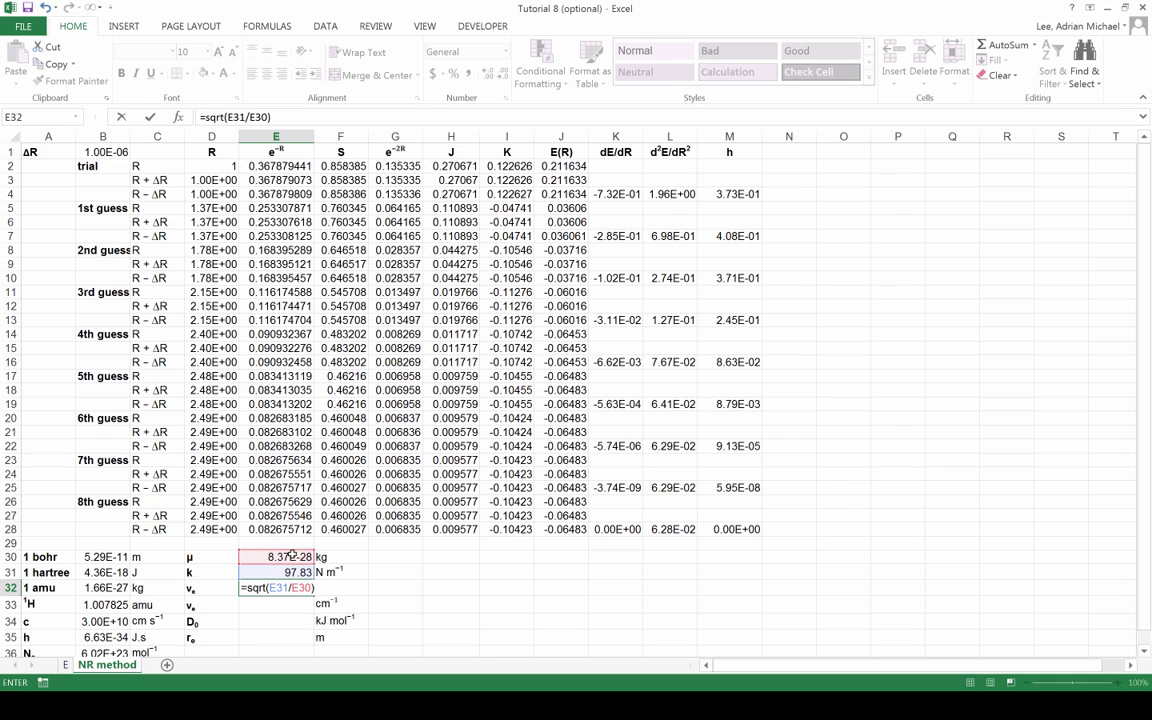
{"action": "type", "text": "/(2*pi()"}
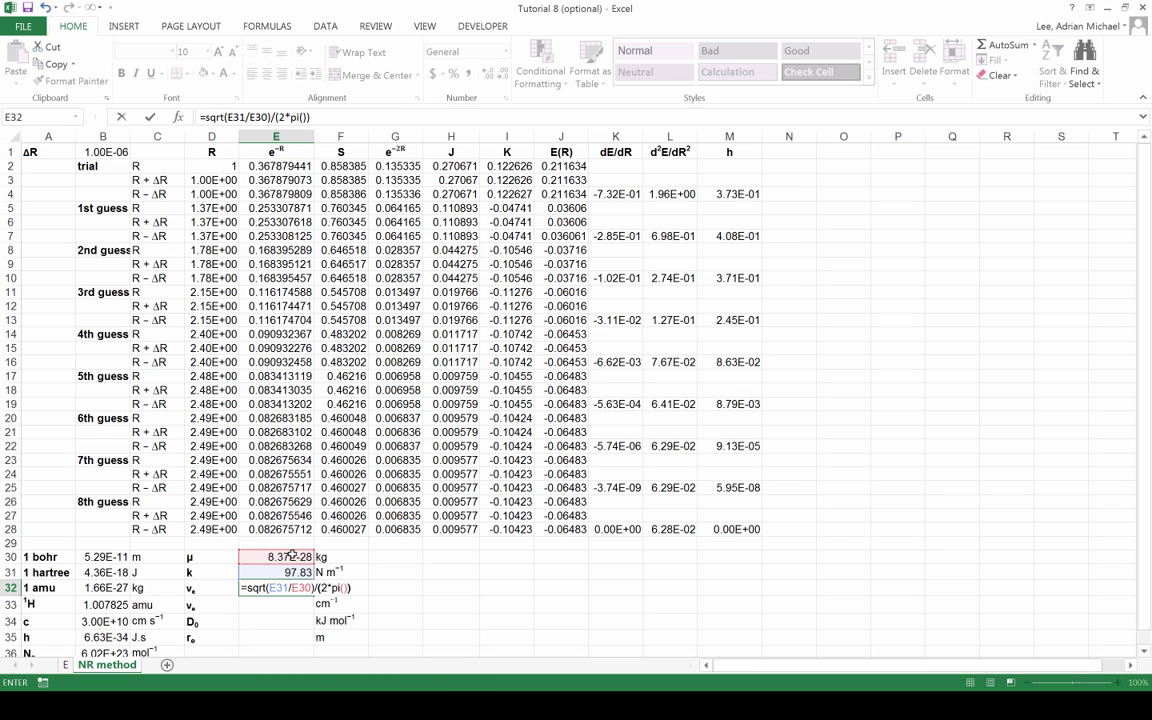
{"action": "key", "text": "Return"}
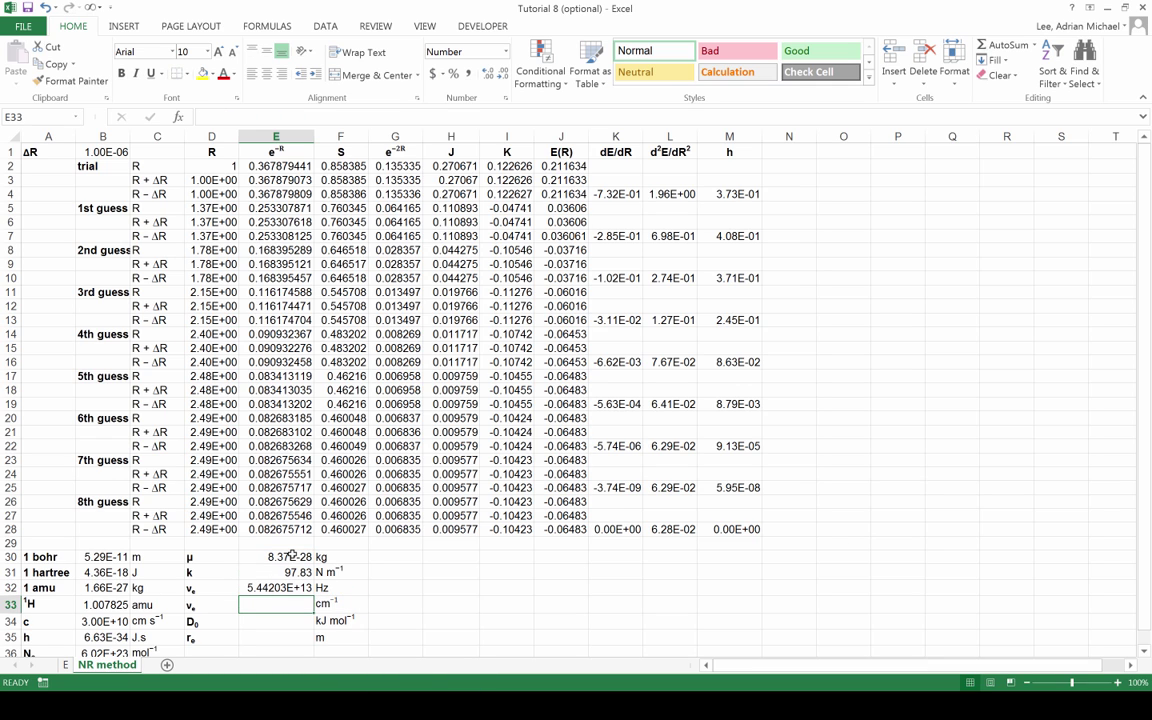
- Convert the vibrational frequency to cm⁻¹ in E33 by dividing it by the speed of light, with =E32/B34
{"action": "type", "text": "="}
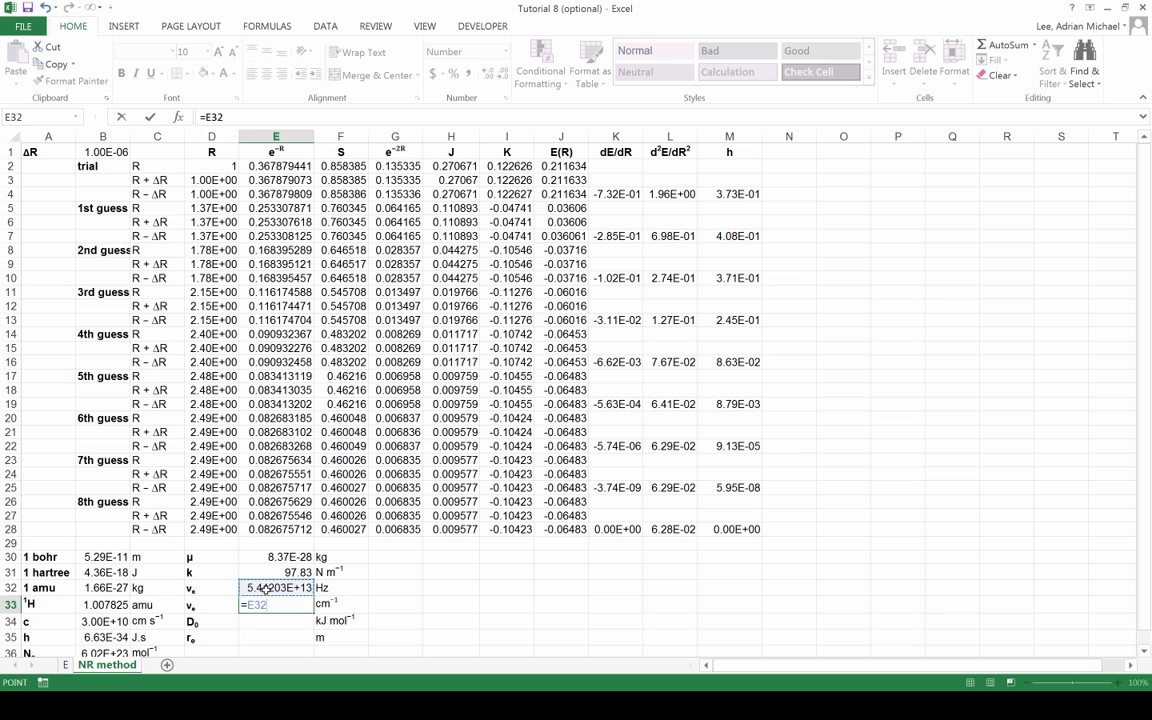
{"action": "type", "text": "/"}
{"action": "left_click", "coordinate": [107, 621]}
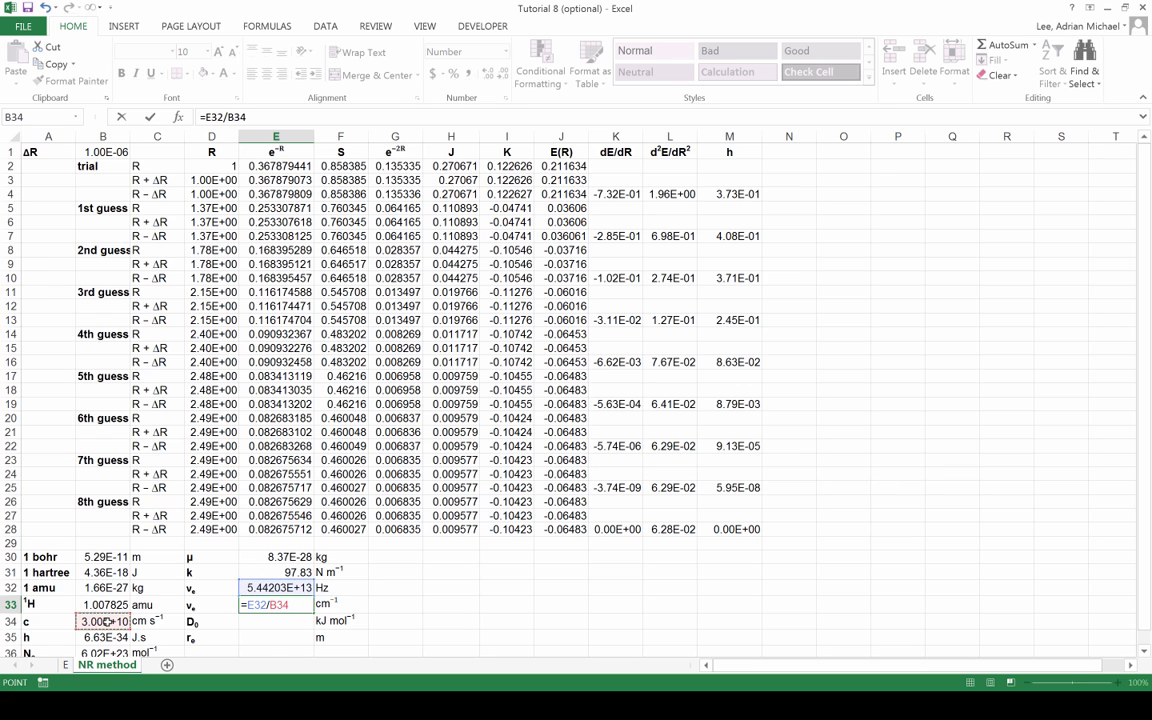
{"action": "key", "text": "Return"}
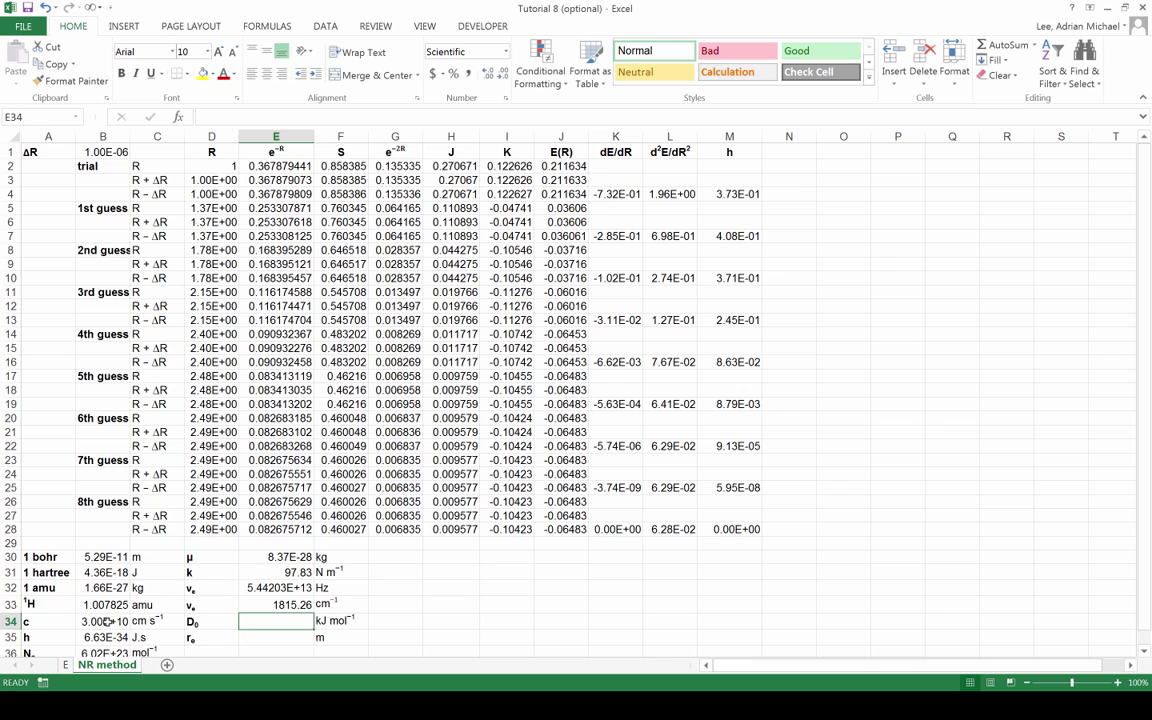
- Calculate the bond length in metres in E35 by converting the 8th guess R from bohr, with =D26*B30
{"action": "key", "text": "Return"}
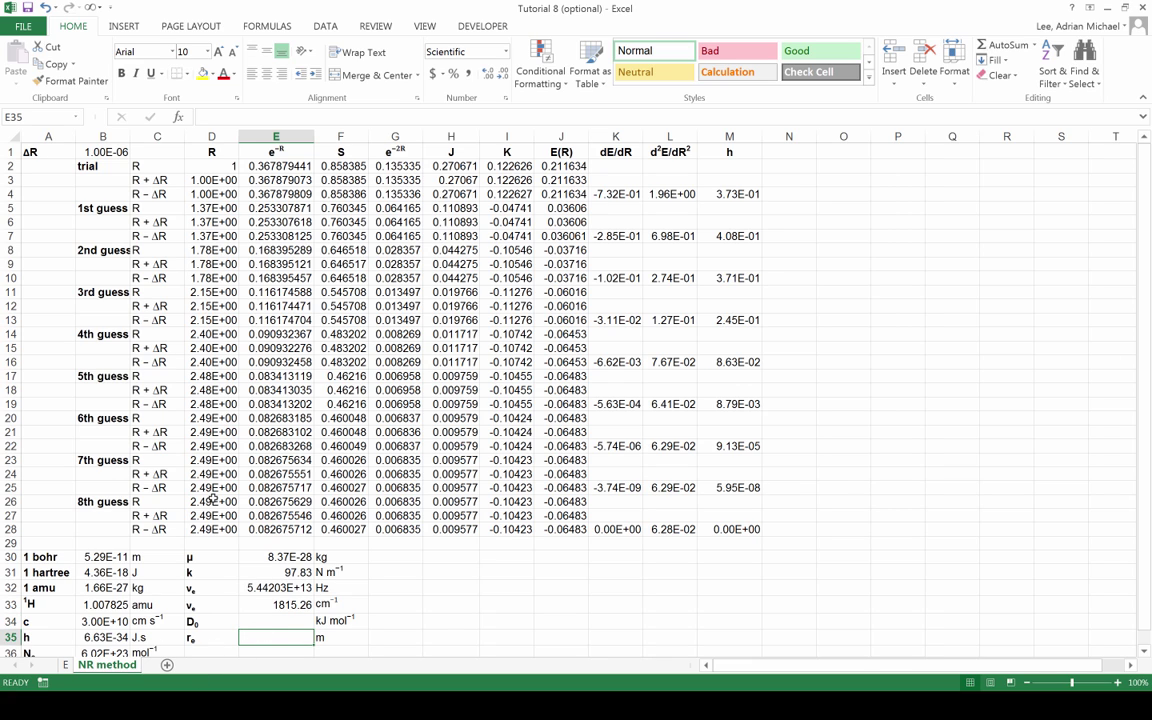
{"action": "left_click", "coordinate": [212, 501]}
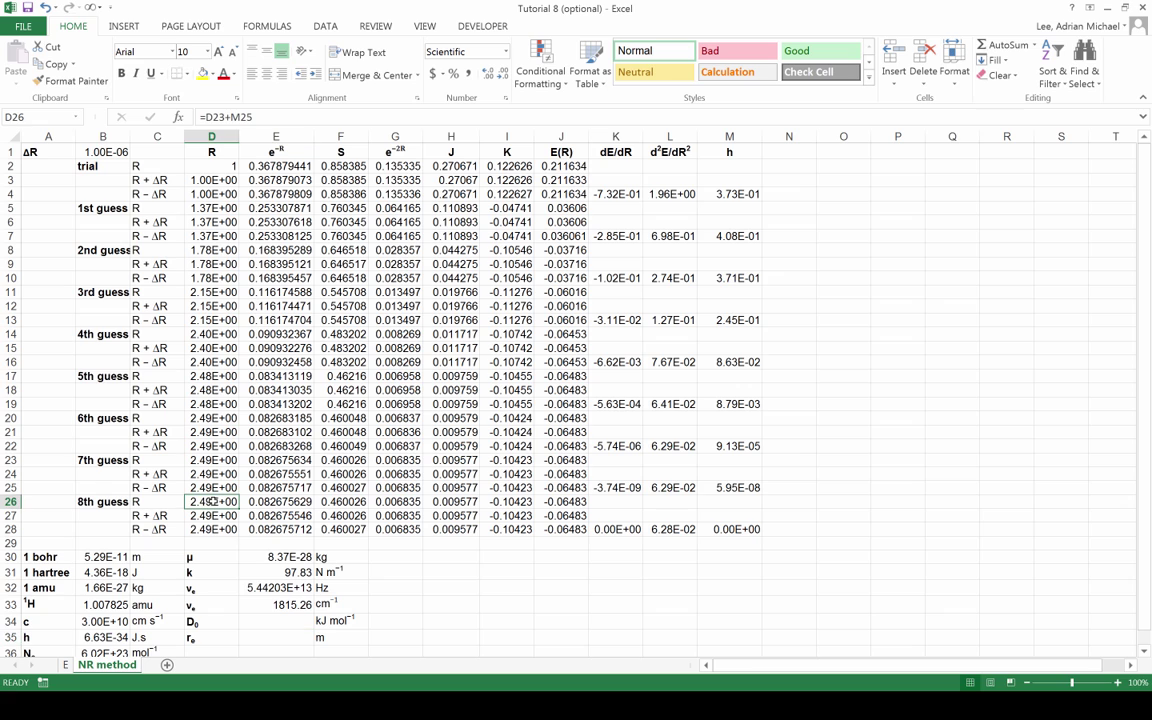
{"action": "left_click", "coordinate": [267, 635]}
{"action": "type", "text": "="}
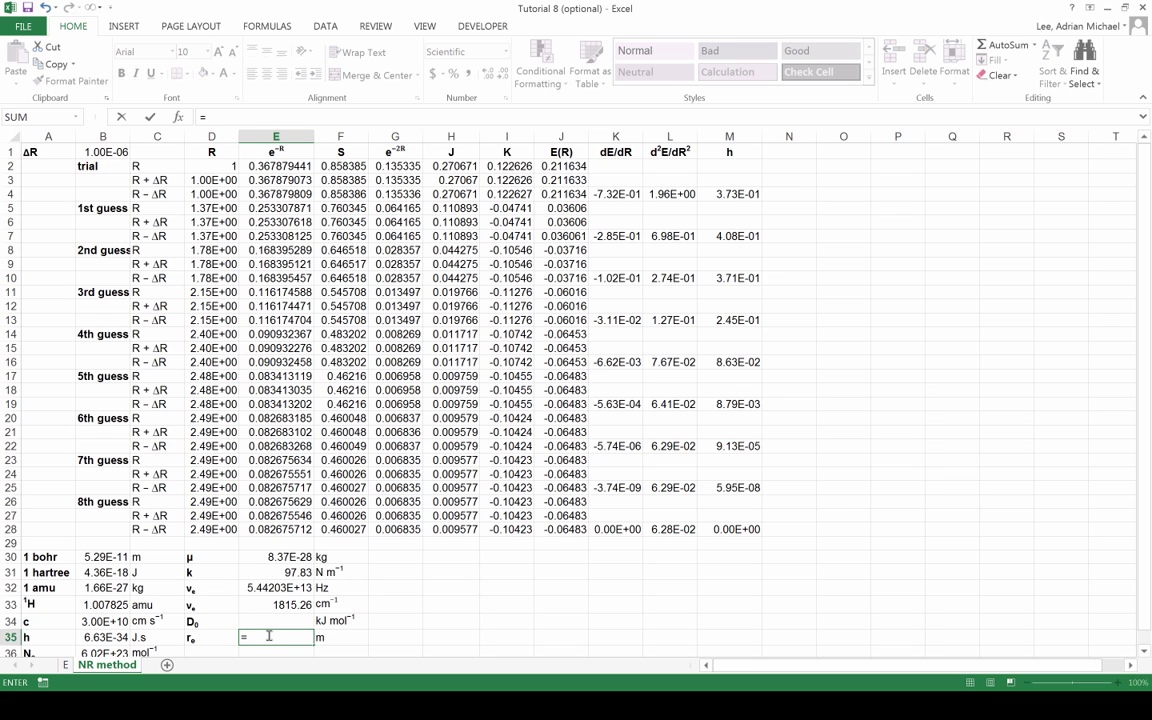
{"action": "left_click", "coordinate": [212, 501]}
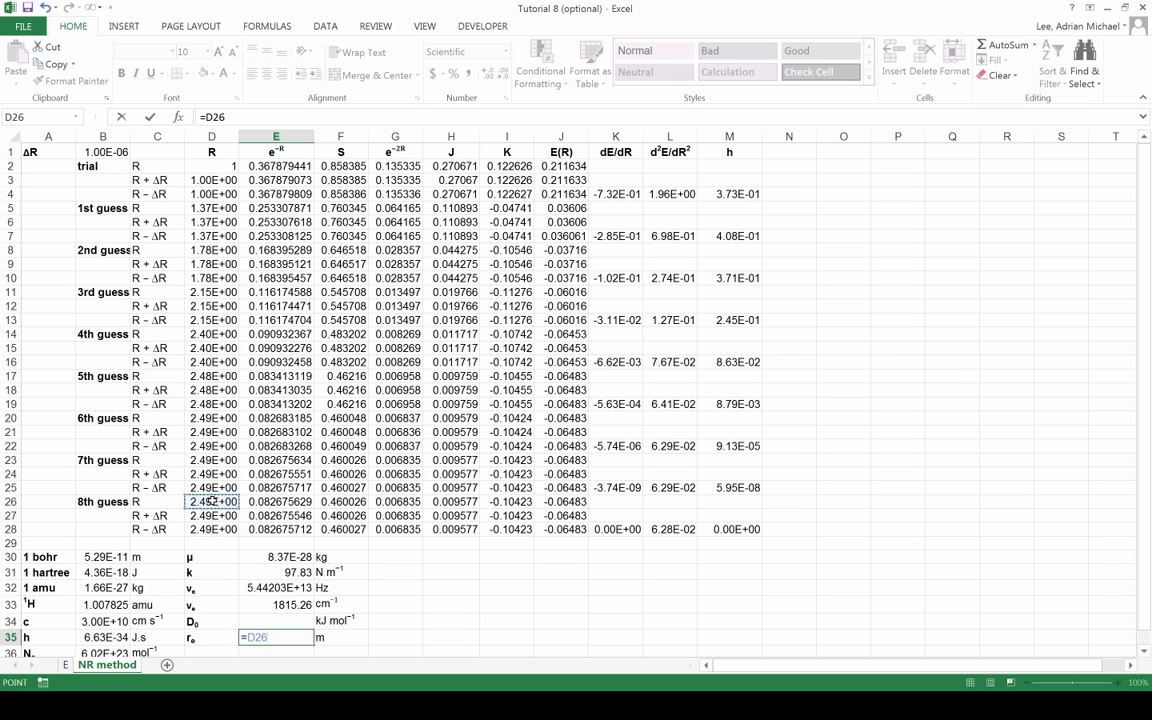
{"action": "type", "text": "*"}
{"action": "left_click", "coordinate": [103, 556]}
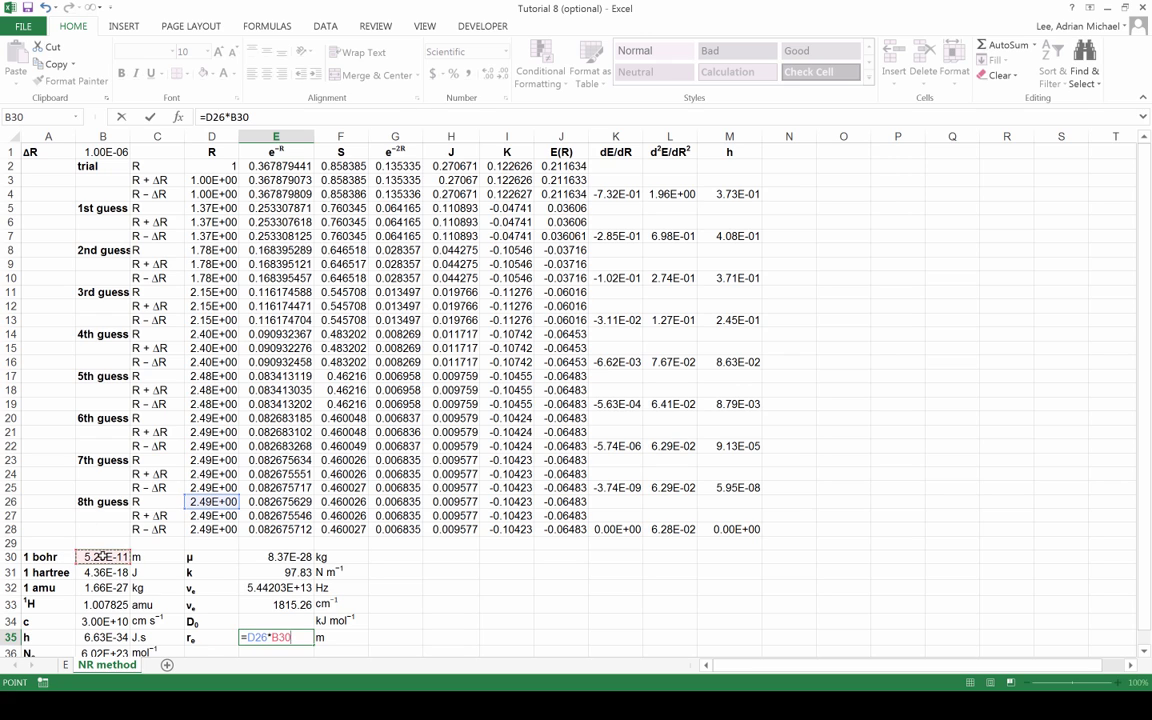
{"action": "key", "text": "Return"}
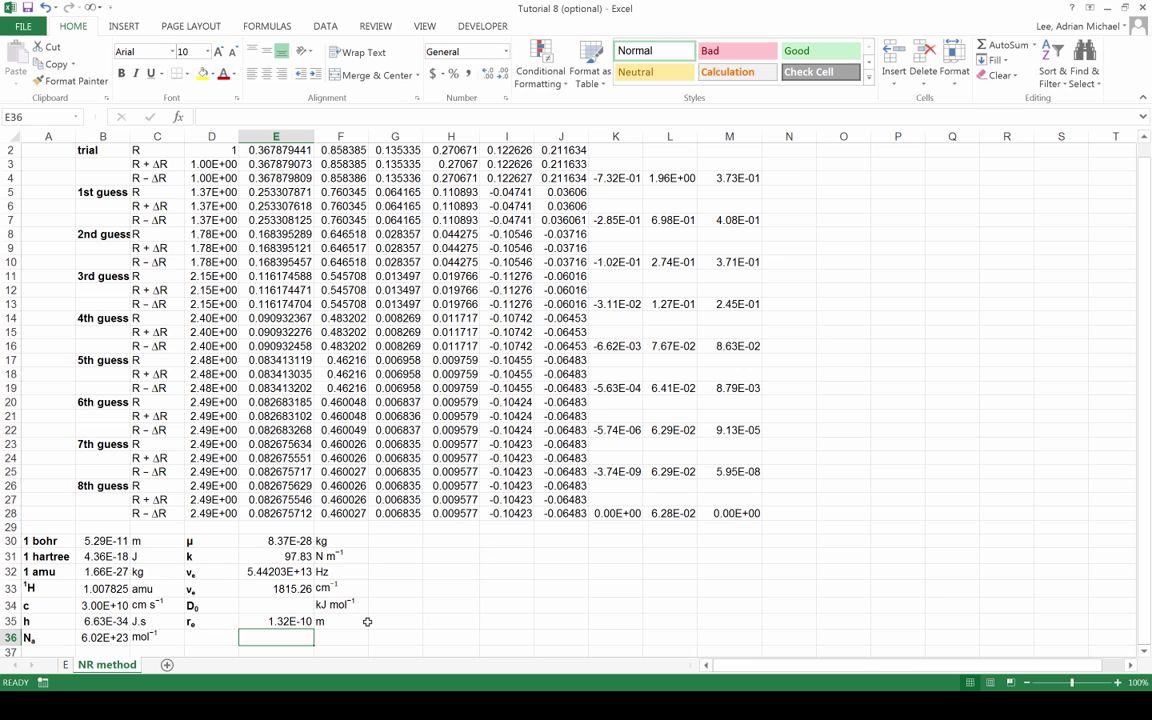
- Calculate the dissociation energy D₀ in kJ/mol in E34, including the zero-point energy correction, with -(J26*B31-B35*E32/2)*B36/1000
{"action": "left_click", "coordinate": [292, 606]}
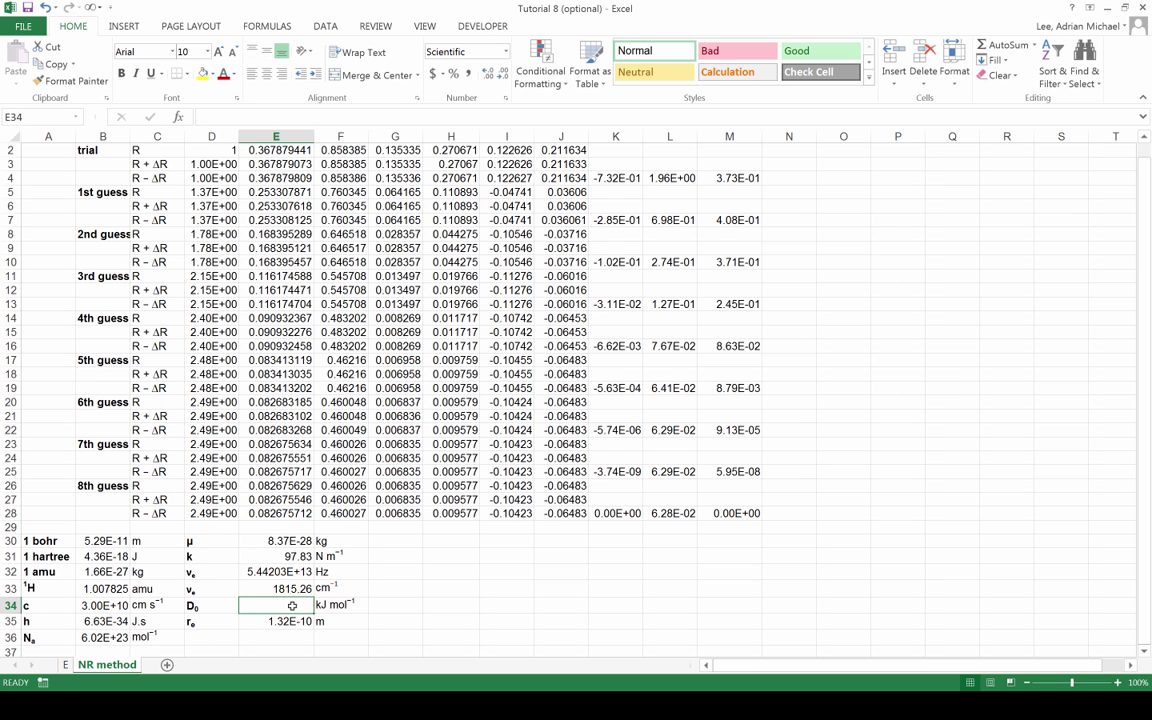
{"action": "scroll", "coordinate": [405, 480], "scroll_direction": "up", "scroll_amount": 1}
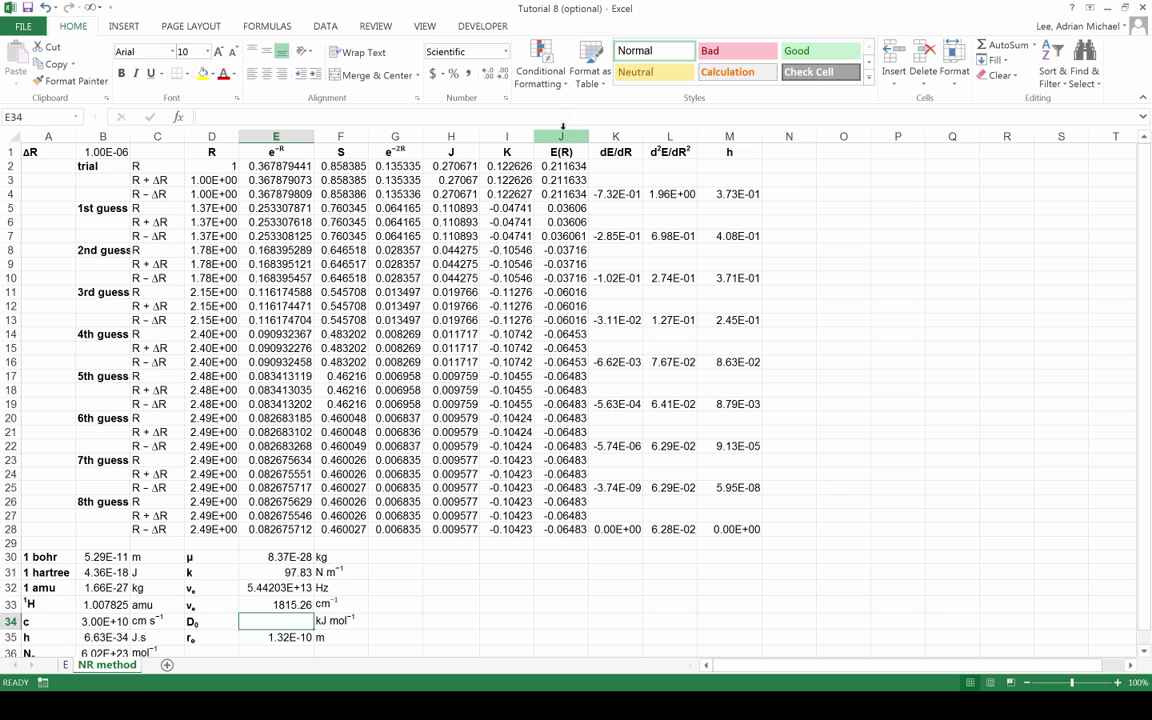
{"action": "left_click", "coordinate": [562, 129]}
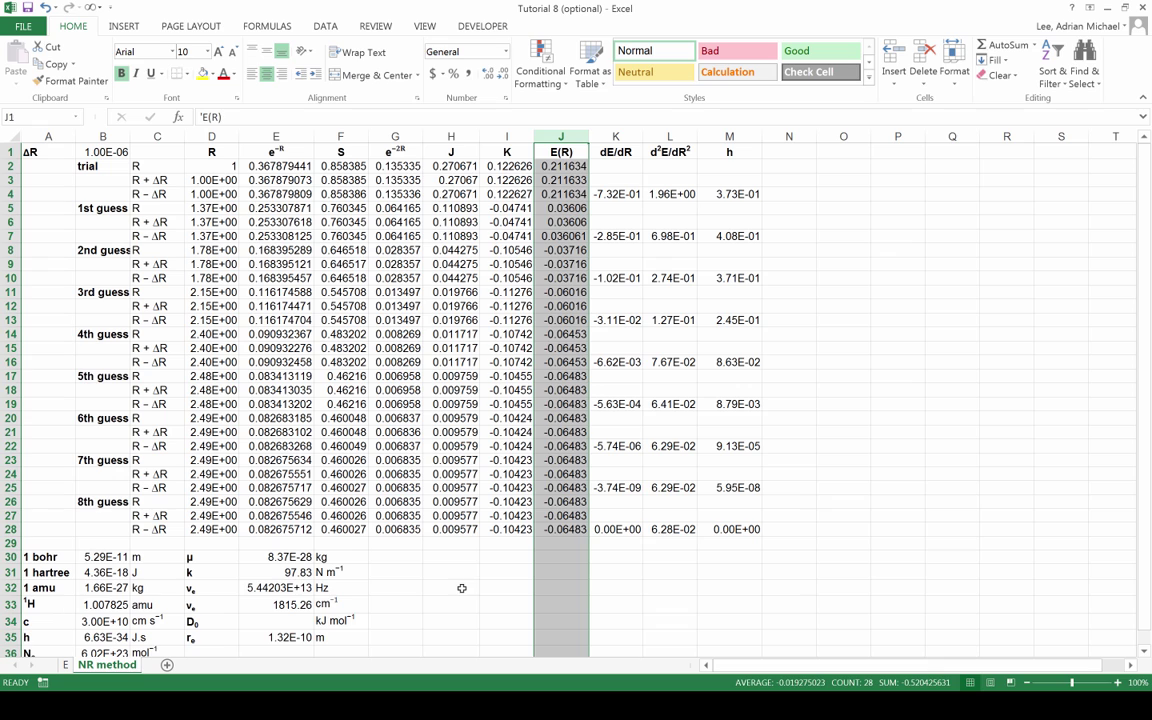
{"action": "left_click", "coordinate": [283, 622]}
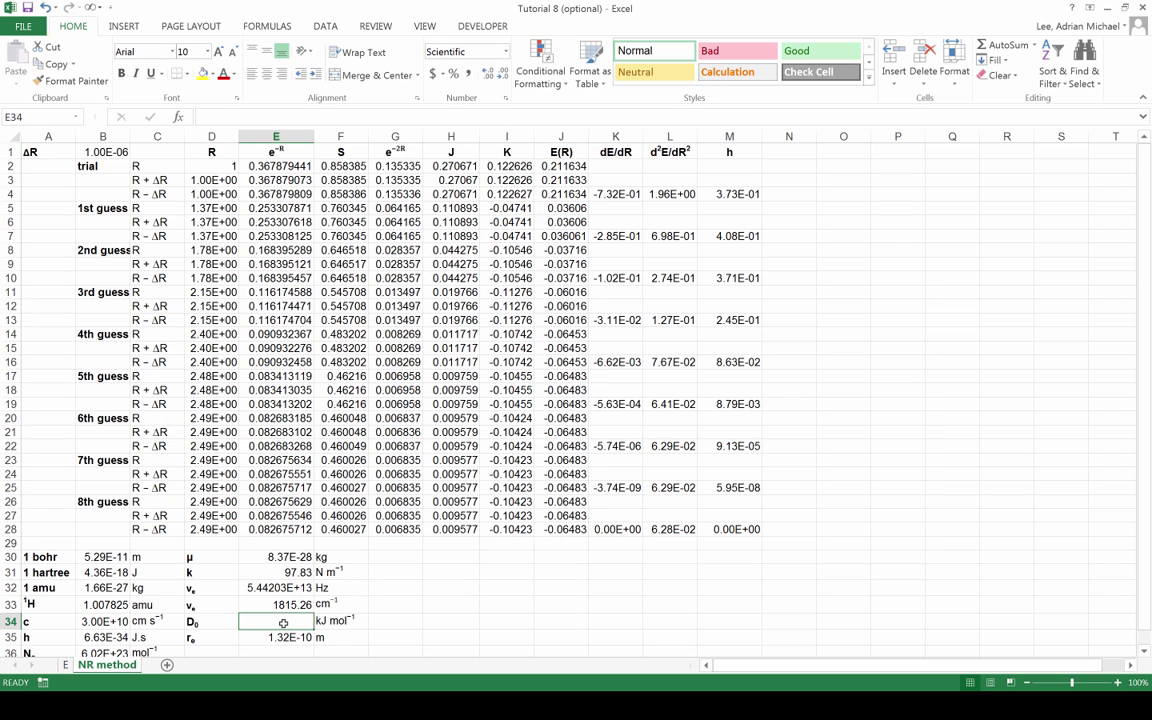
{"action": "type", "text": "-("}
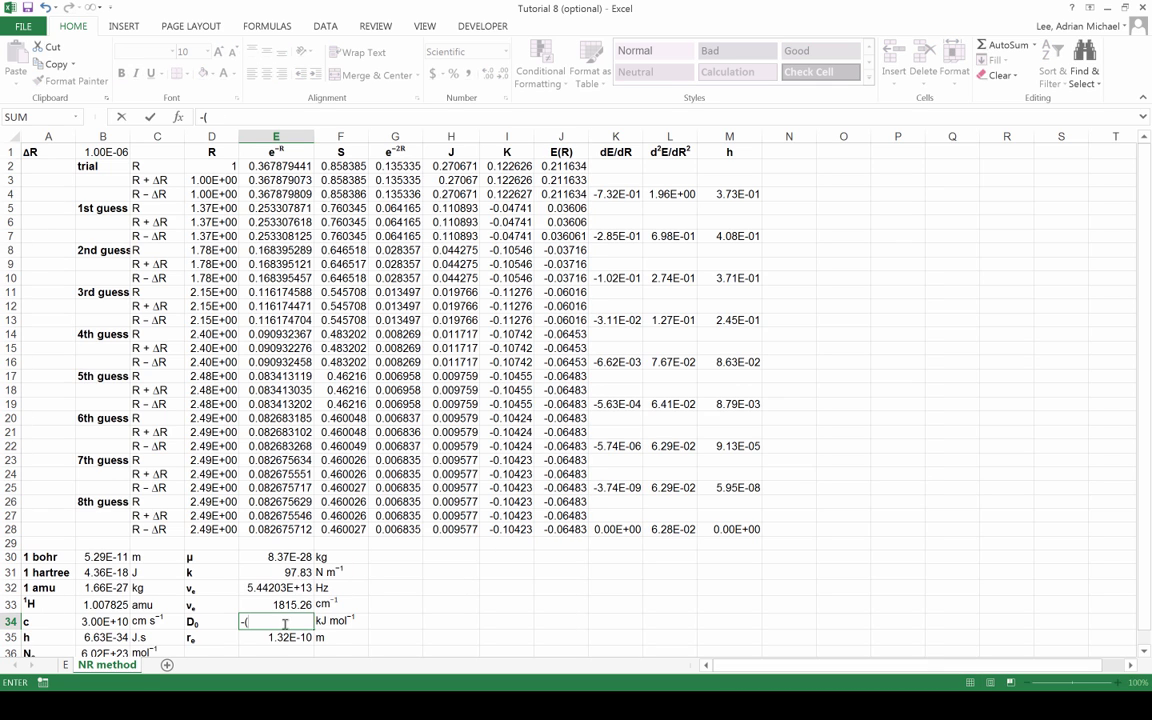
{"action": "left_click", "coordinate": [564, 502]}
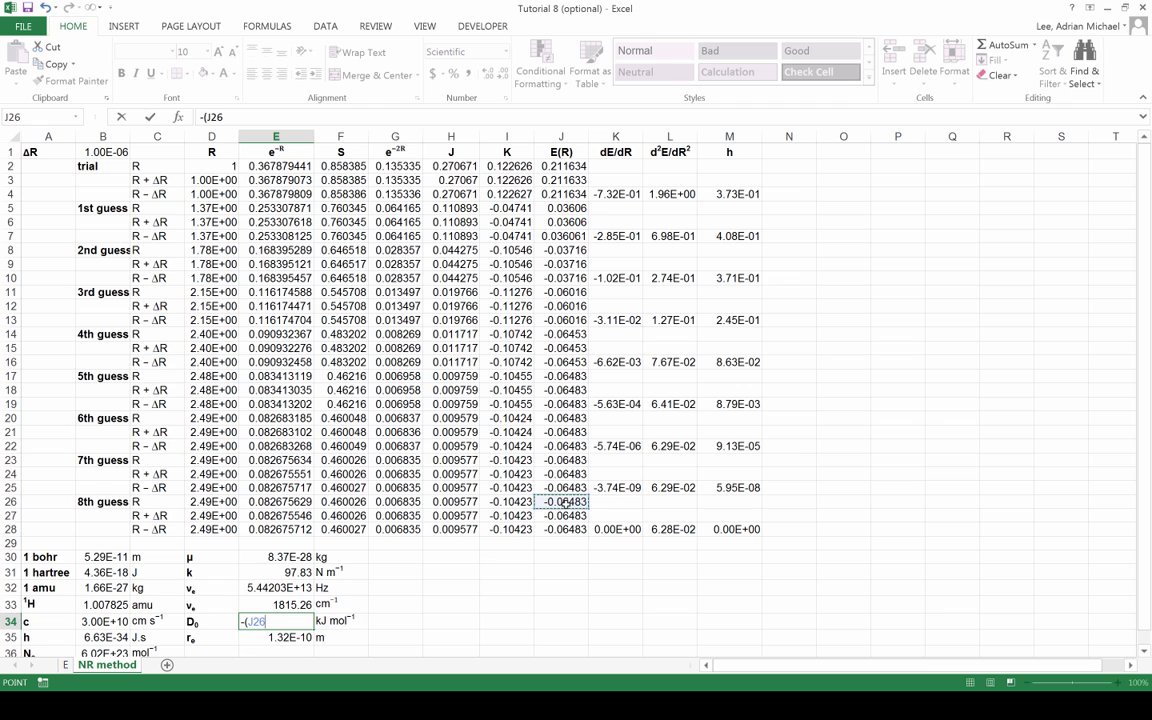
{"action": "type", "text": "*"}
{"action": "left_click", "coordinate": [104, 573]}
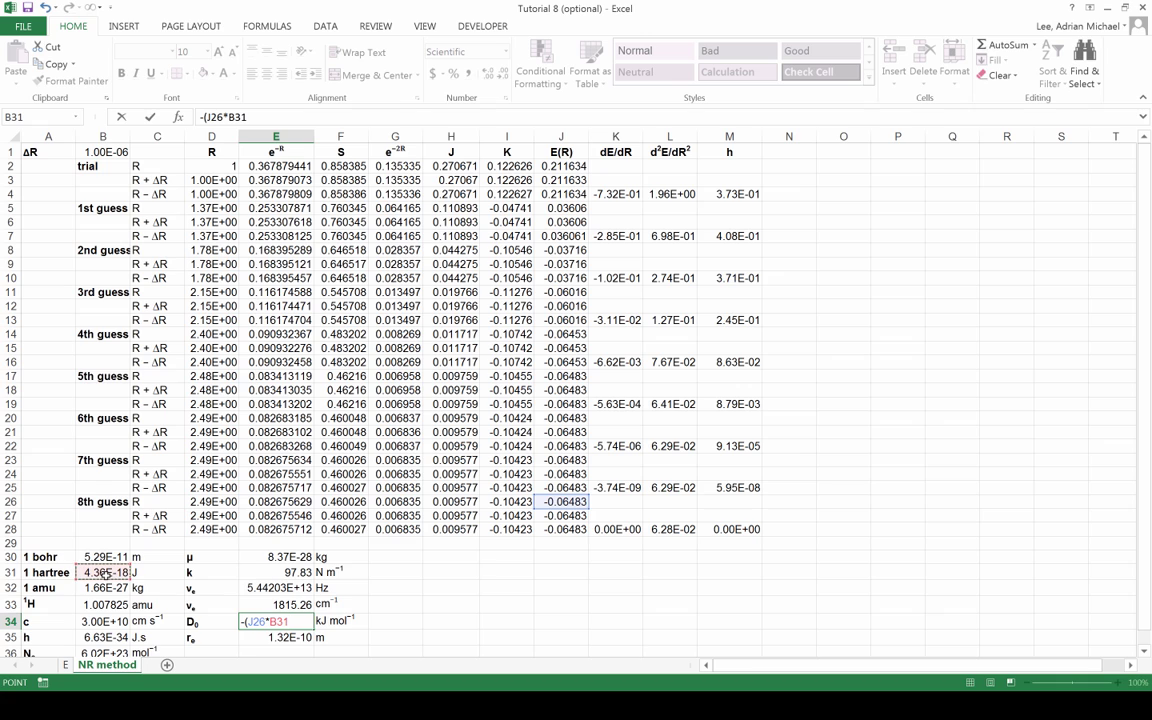
{"action": "type", "text": "-"}
{"action": "left_click", "coordinate": [100, 636]}
{"action": "type", "text": "*"}
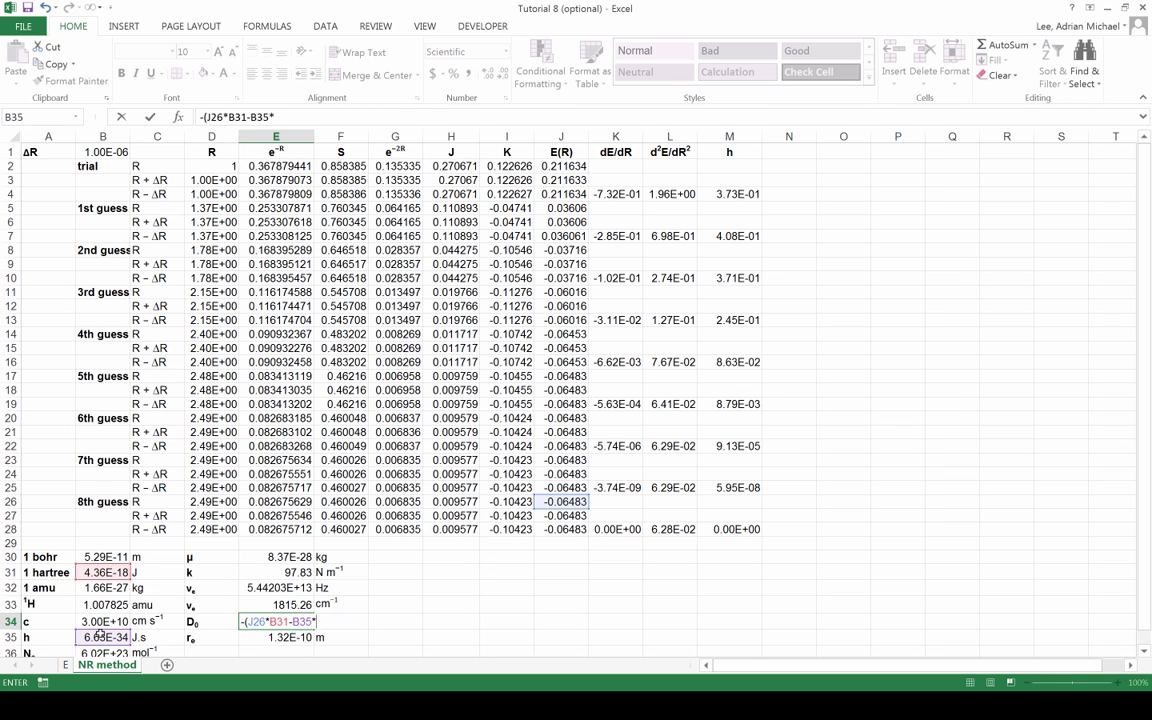
{"action": "left_click", "coordinate": [258, 588]}
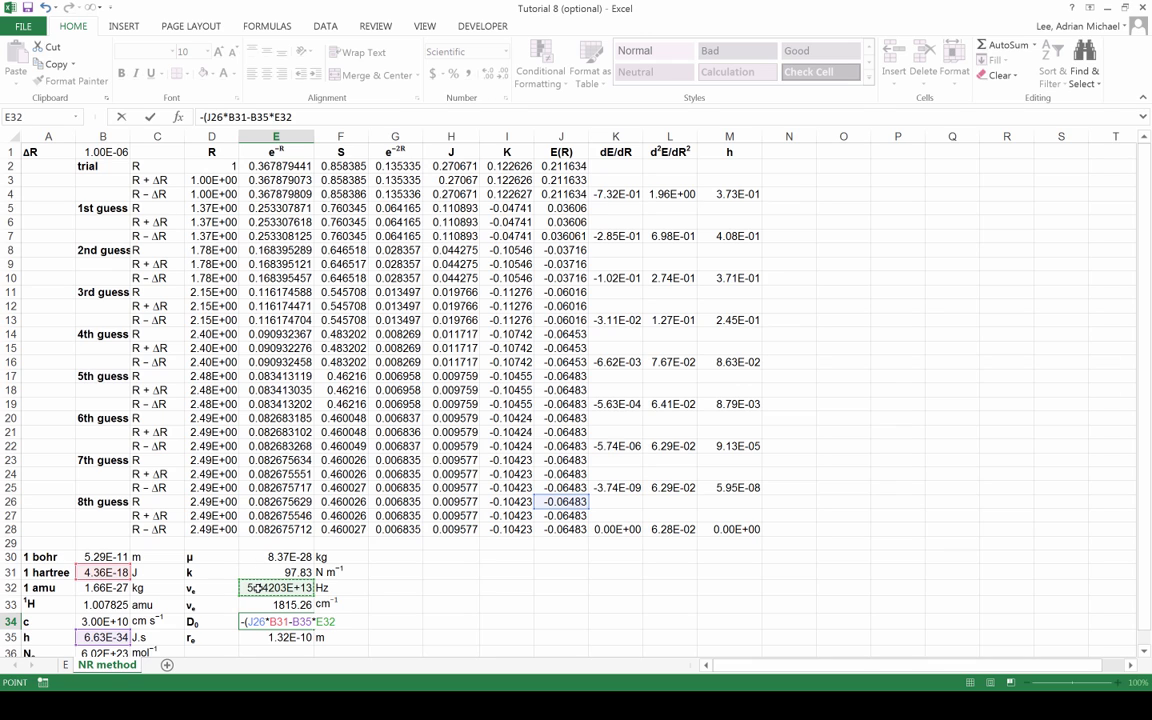
{"action": "type", "text": "/2)"}
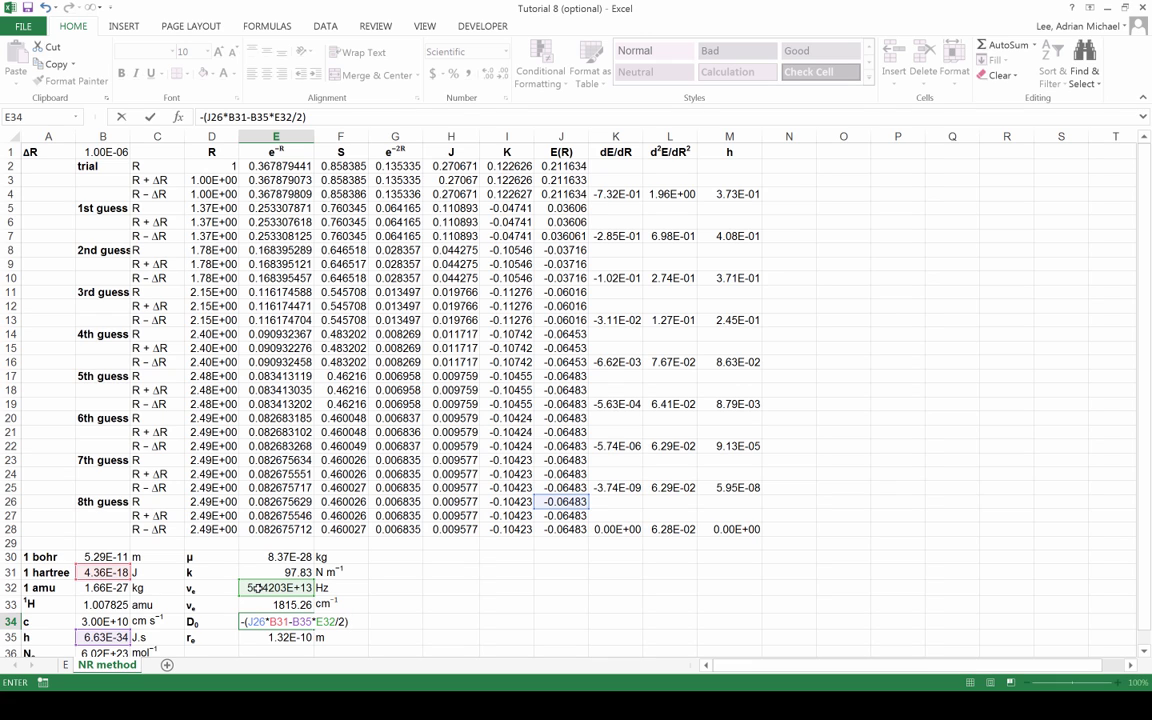
{"action": "type", "text": "*"}
{"action": "left_click", "coordinate": [118, 648]}
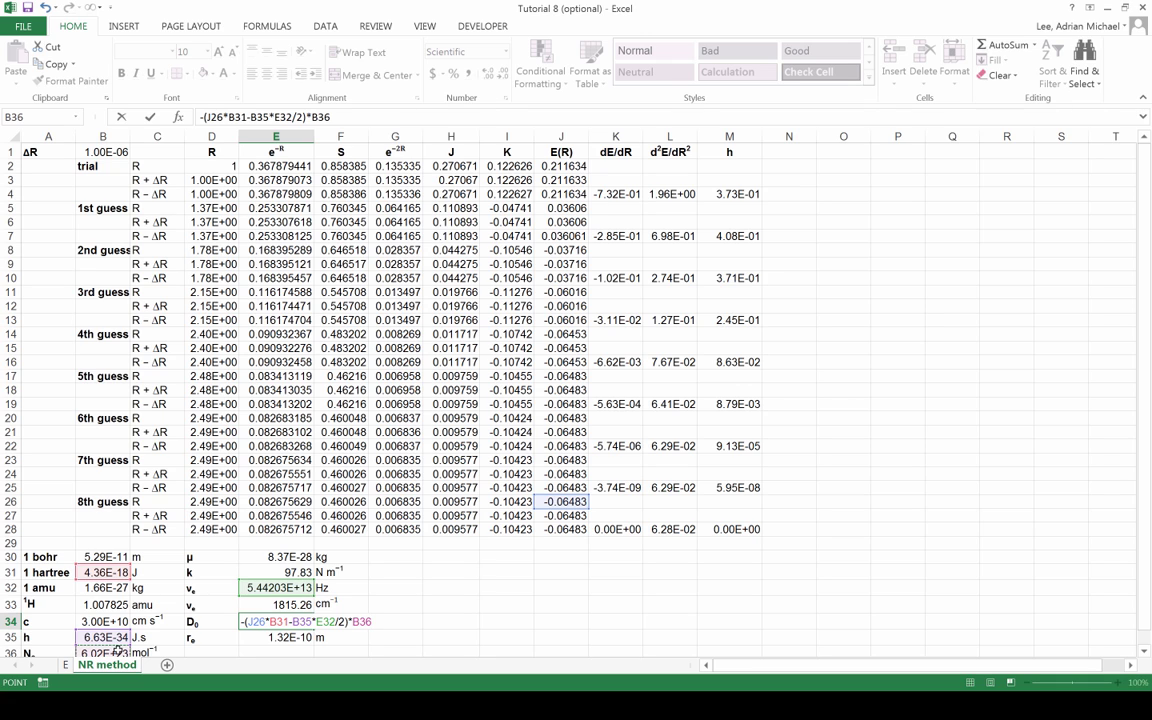
{"action": "type", "text": "/1000"}
{"action": "key", "text": "Return"}
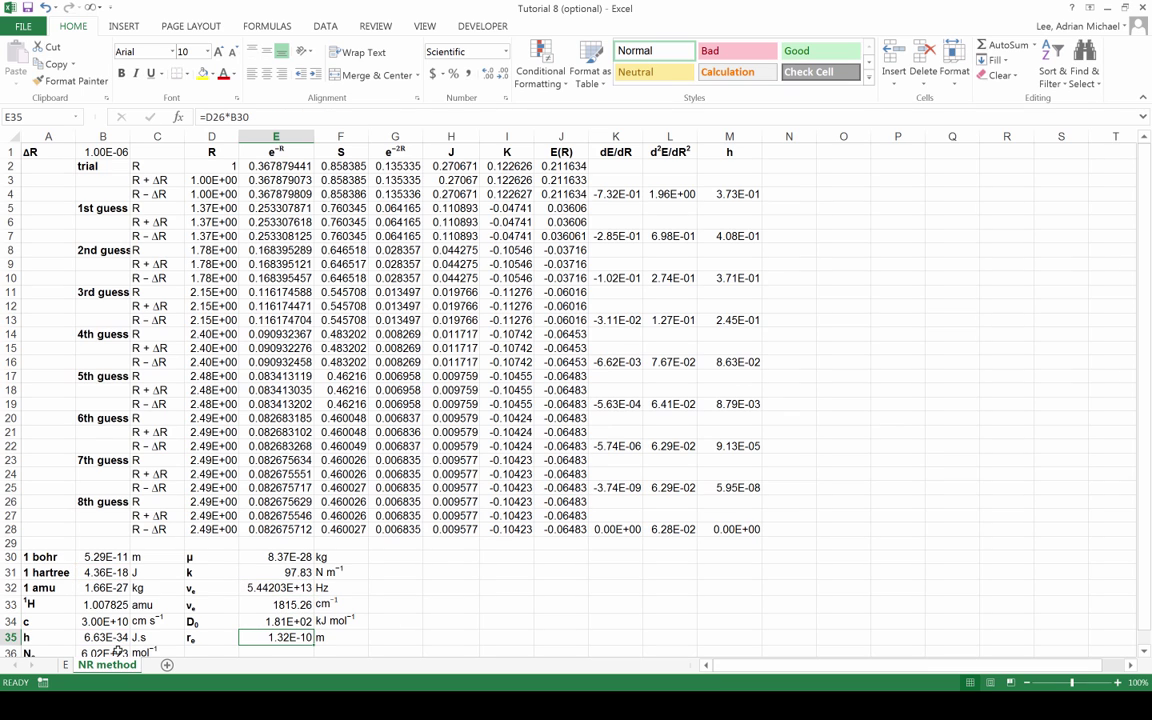